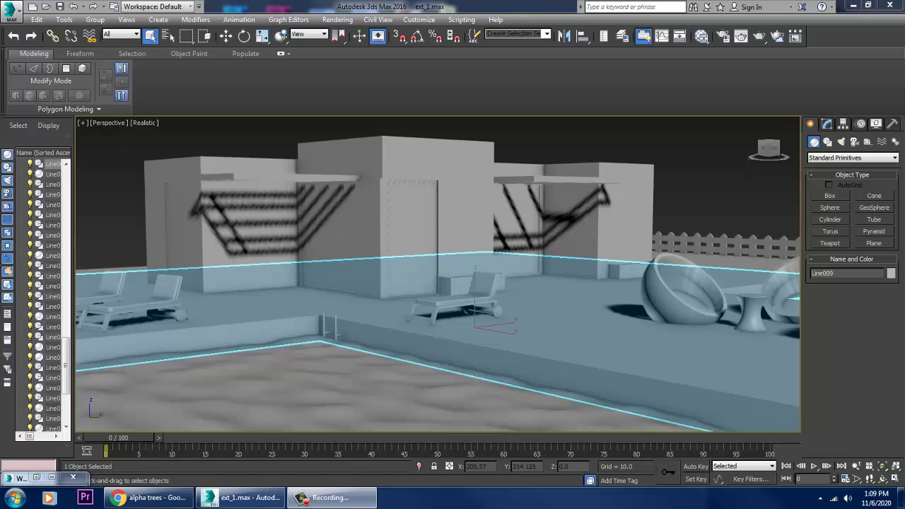
# Select the ground plane beside the fence, display edged faces in the perspective view, and check the scene against the reference image.
pyautogui.scroll(-5, 551, 326)
pyautogui.keyDown('alt'); pyautogui.moveTo(552, 312); pyautogui.dragTo(261, 361, button='middle'); pyautogui.keyUp('alt')
pyautogui.click(407, 369)
pyautogui.press('F4')
pyautogui.moveTo(438, 318); pyautogui.dragTo(459, 343, button='middle')
pyautogui.scroll(5, 452, 304)
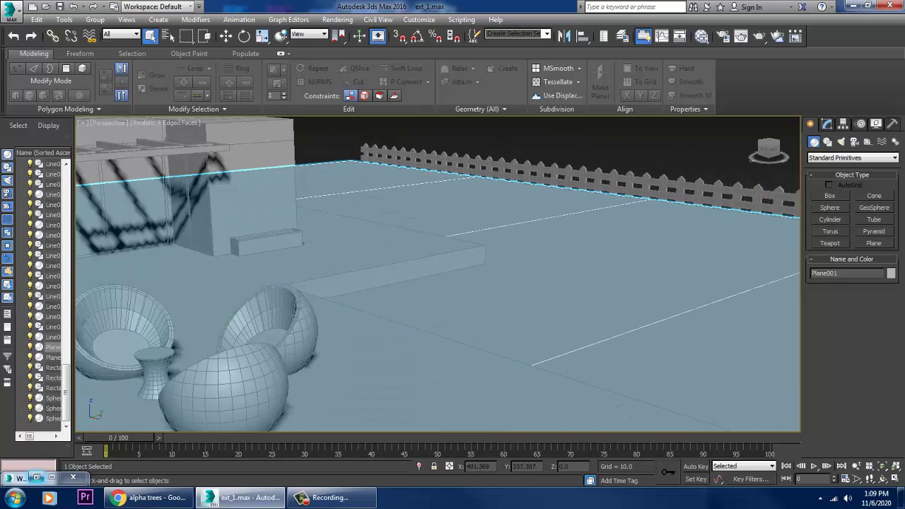
pyautogui.click(36, 478)
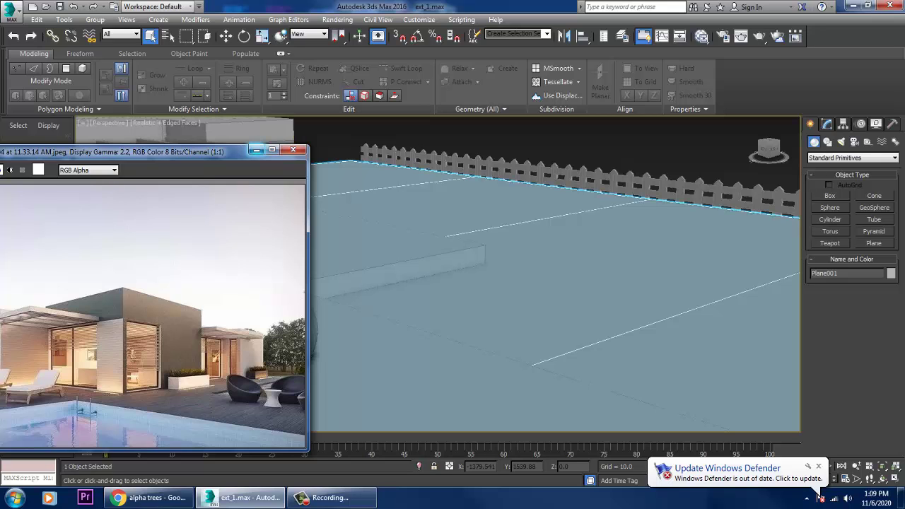
pyautogui.click(256, 149)
# Switch to a full-size Front view framing the loungers and round chairs, with the Move tool active.
pyautogui.click(874, 244)
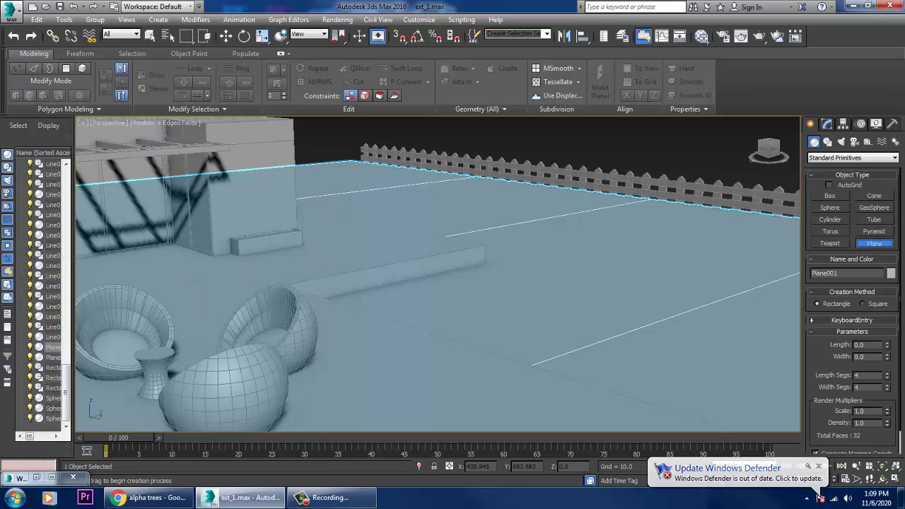
pyautogui.hotkey('alt', 'w')
pyautogui.moveTo(616, 208); pyautogui.dragTo(688, 162, button='middle')
pyautogui.hotkey('alt', 'w')
pyautogui.scroll(6, 553, 265)
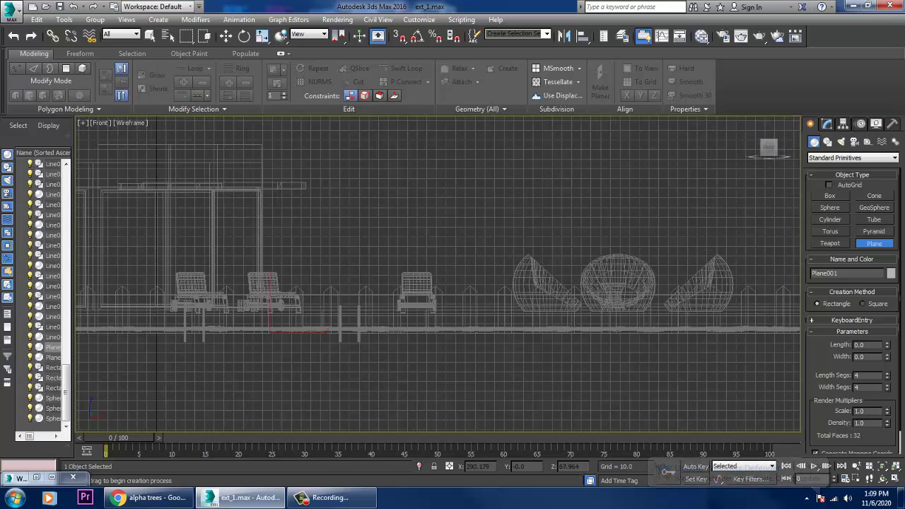
pyautogui.press('w')
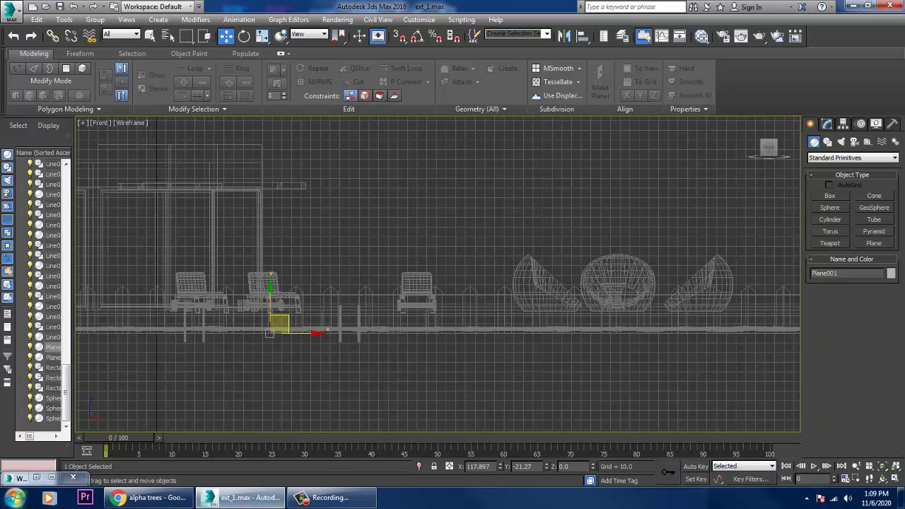
# Switch to Photoshop and open the Trees0042_download600 image from the texture folder inside the Desktop's exterior folder.
pyautogui.click(14, 498)
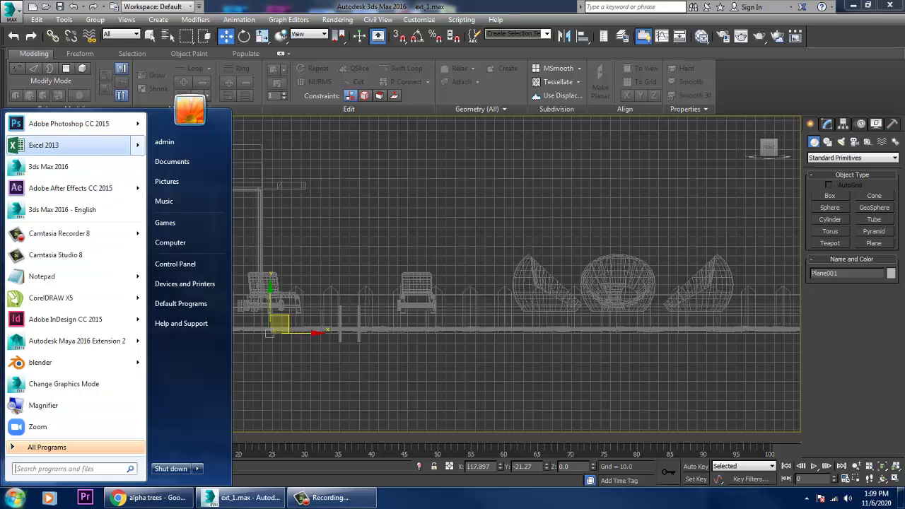
pyautogui.click(68, 123)
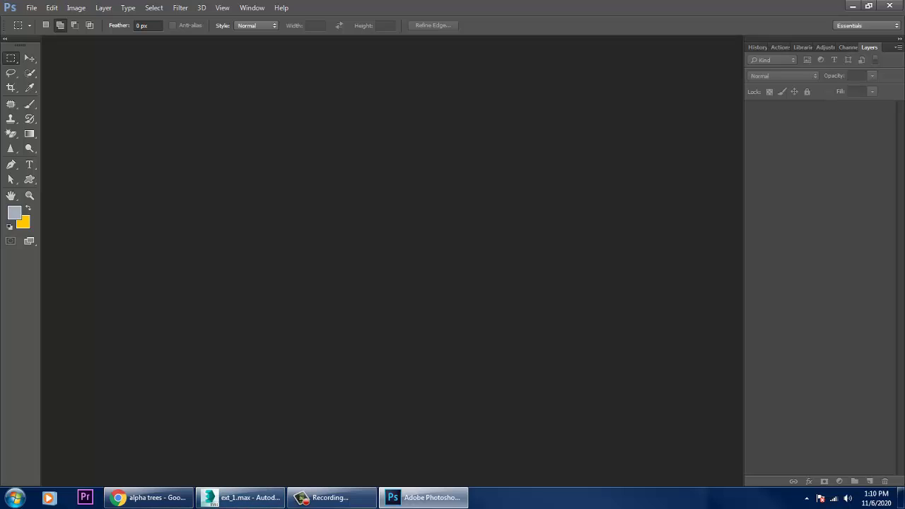
pyautogui.click(31, 8)
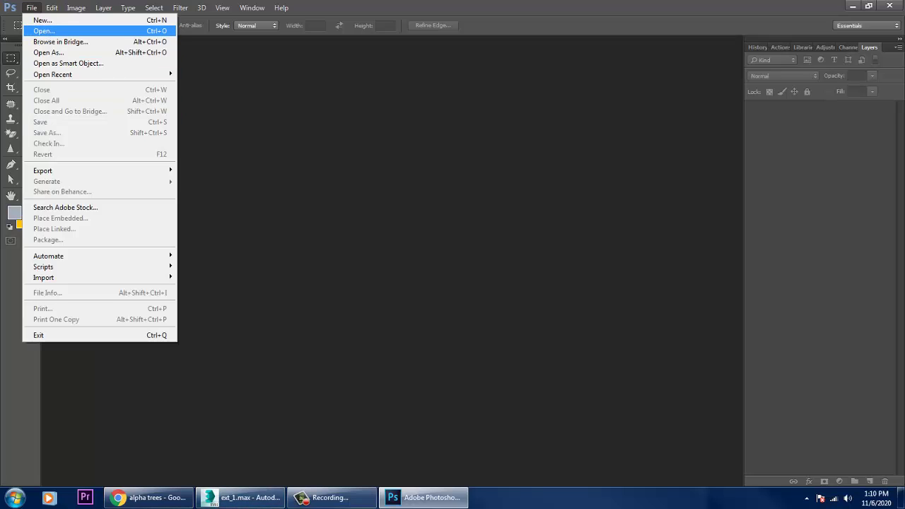
pyautogui.click(44, 31)
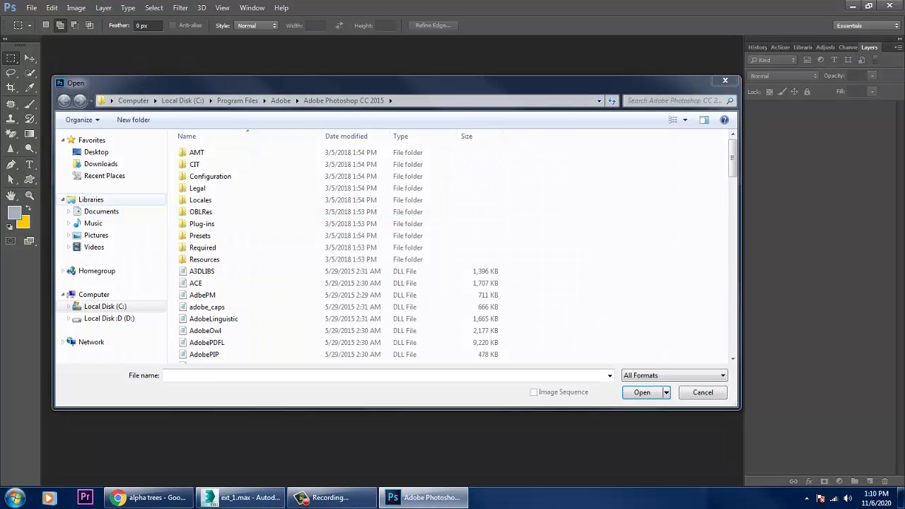
pyautogui.click(96, 152)
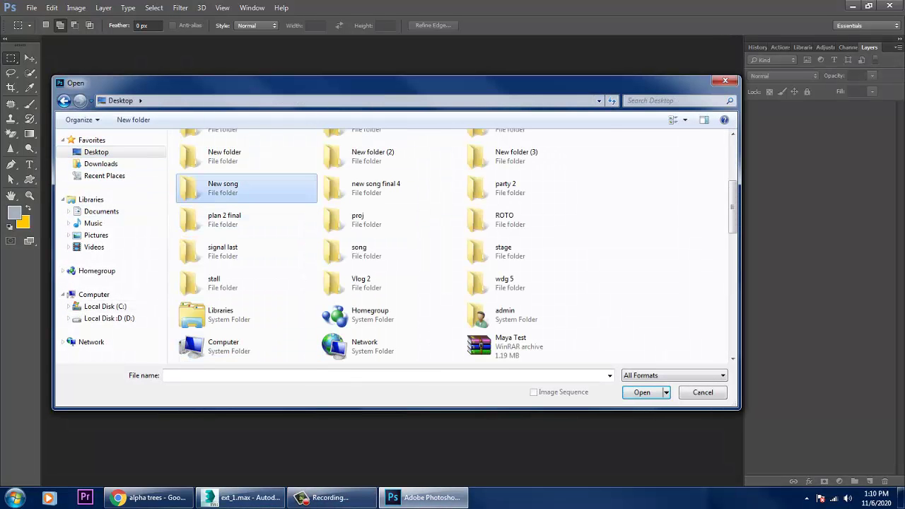
pyautogui.press('e')
pyautogui.press('e')
pyautogui.press('Return')
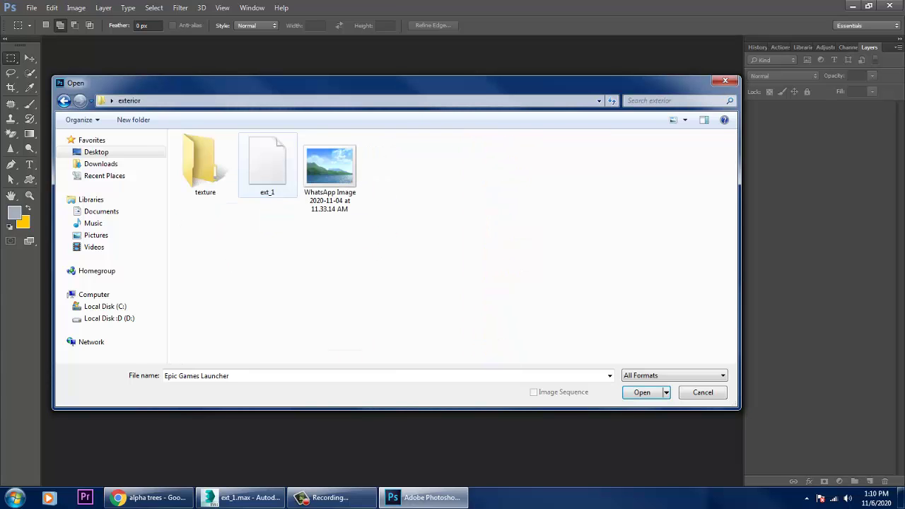
pyautogui.doubleClick(205, 166)
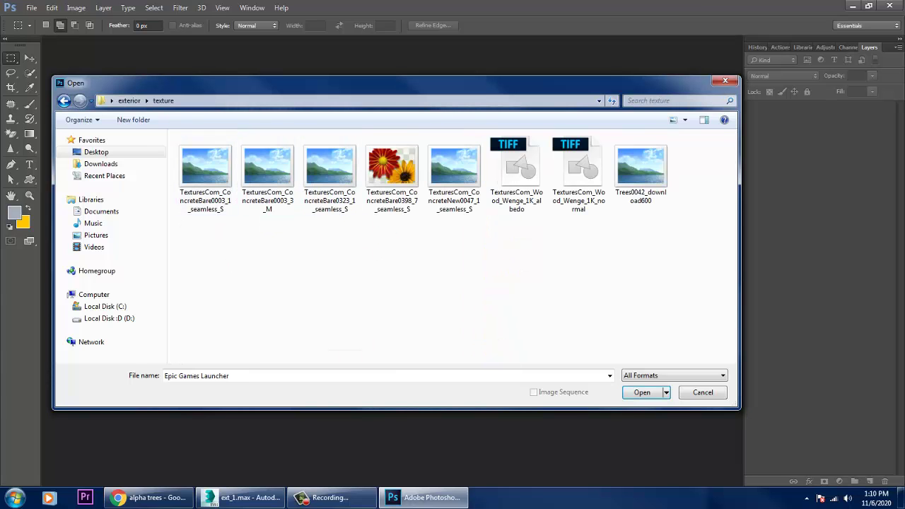
pyautogui.click(641, 170)
pyautogui.press('Return')
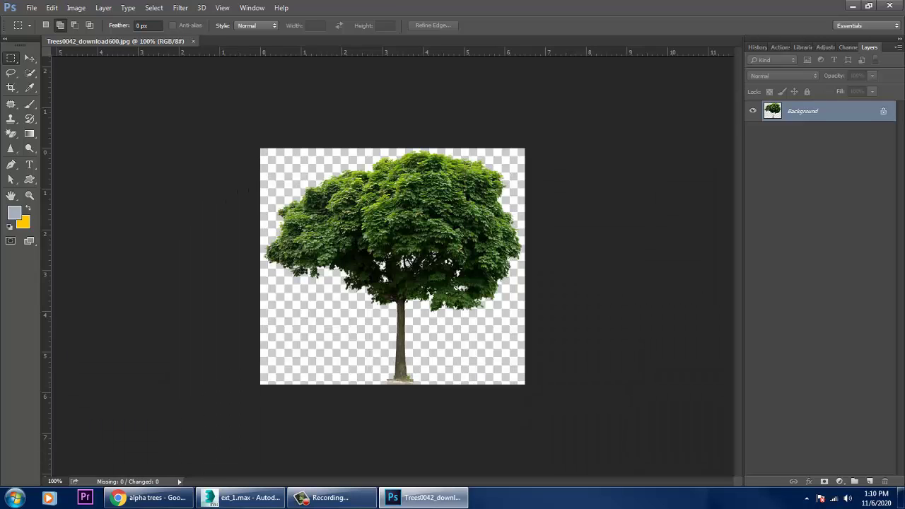
# Convert the locked Background into a regular layer and erase the checkerboard background around the tree with the Magic Eraser.
pyautogui.doubleClick(813, 111)
pyautogui.press('Return')
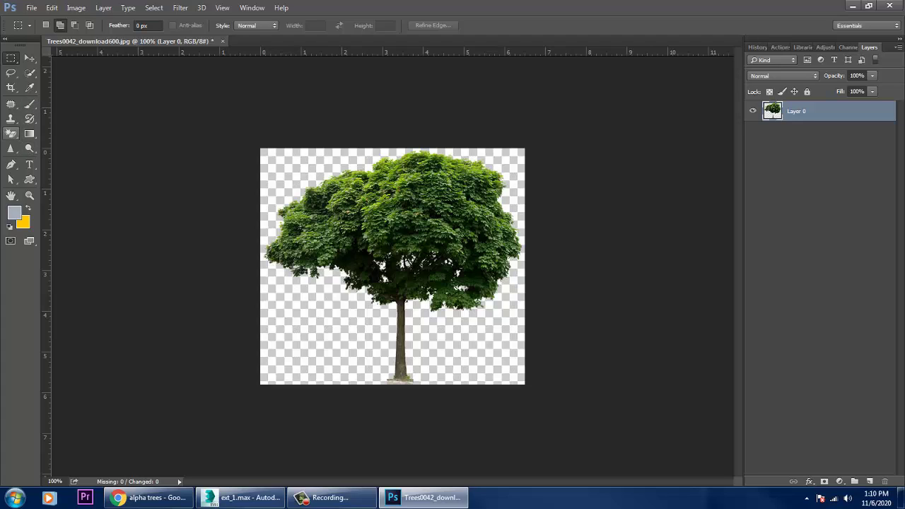
pyautogui.moveTo(10, 133); pyautogui.dragTo(71, 156)
pyautogui.click(308, 317)
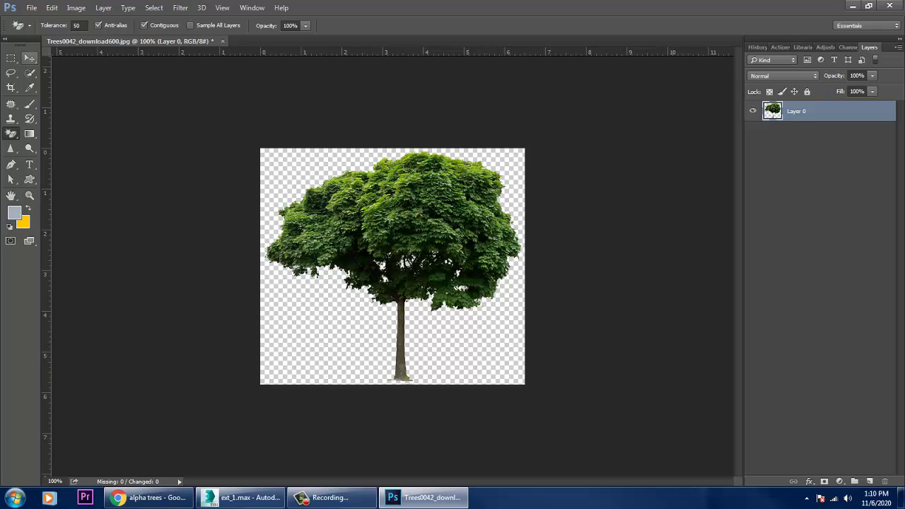
# Prepare to save the cut-out tree under the name "diff tree" in the exterior project's texture folder.
pyautogui.click(30, 57)
pyautogui.click(32, 8)
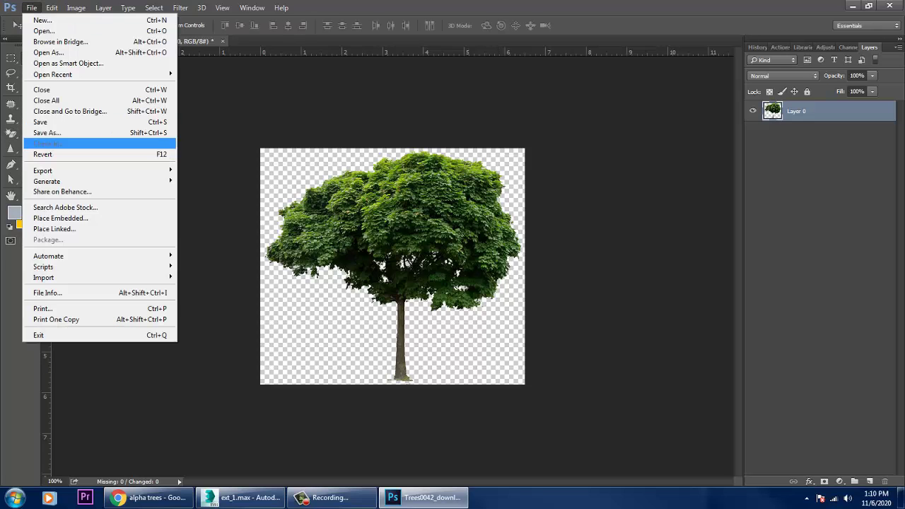
pyautogui.click(47, 132)
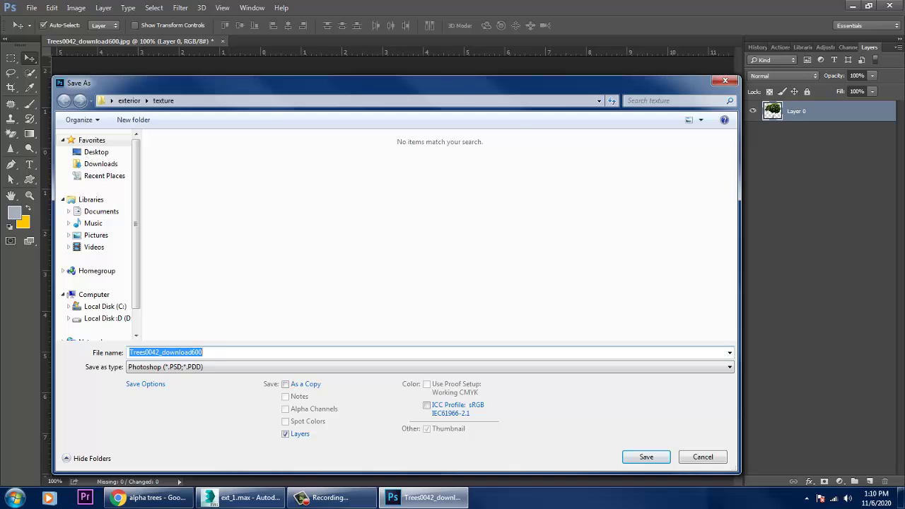
pyautogui.click(96, 152)
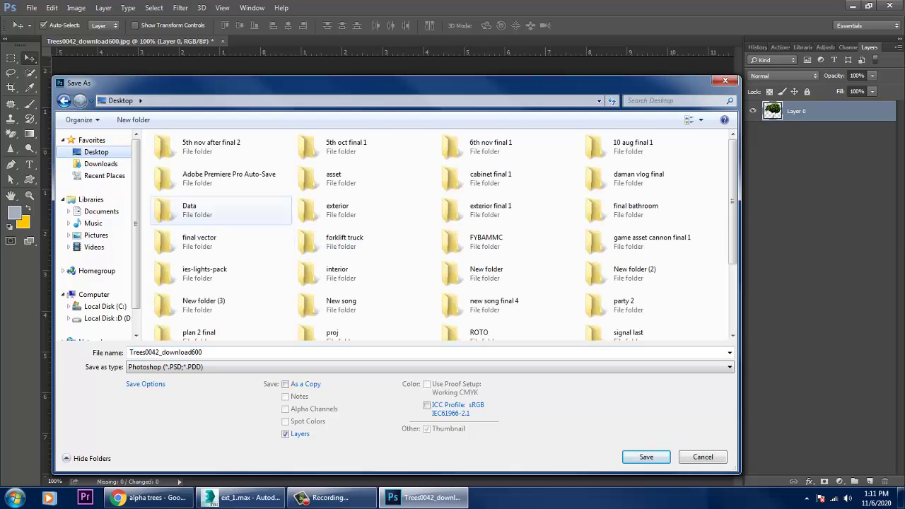
pyautogui.click(338, 210)
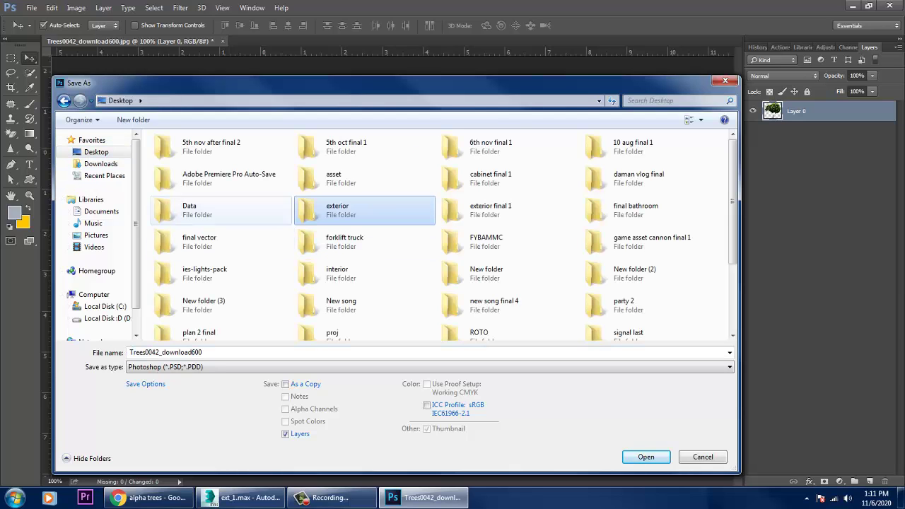
pyautogui.doubleClick(338, 212)
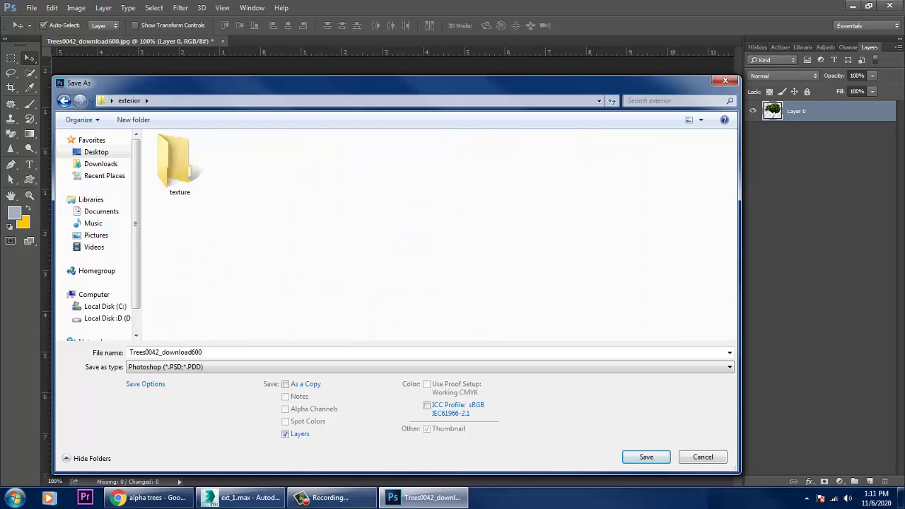
pyautogui.doubleClick(176, 164)
pyautogui.click(185, 352)
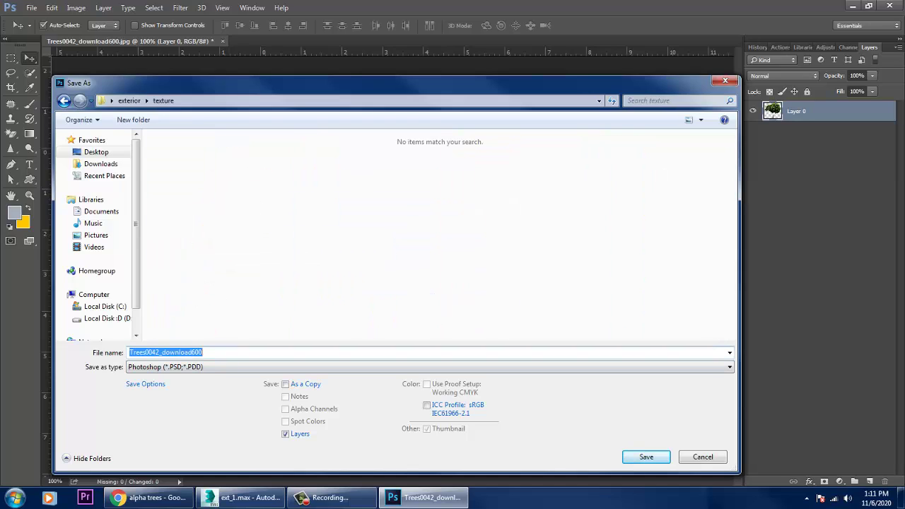
pyautogui.write('diff tree')
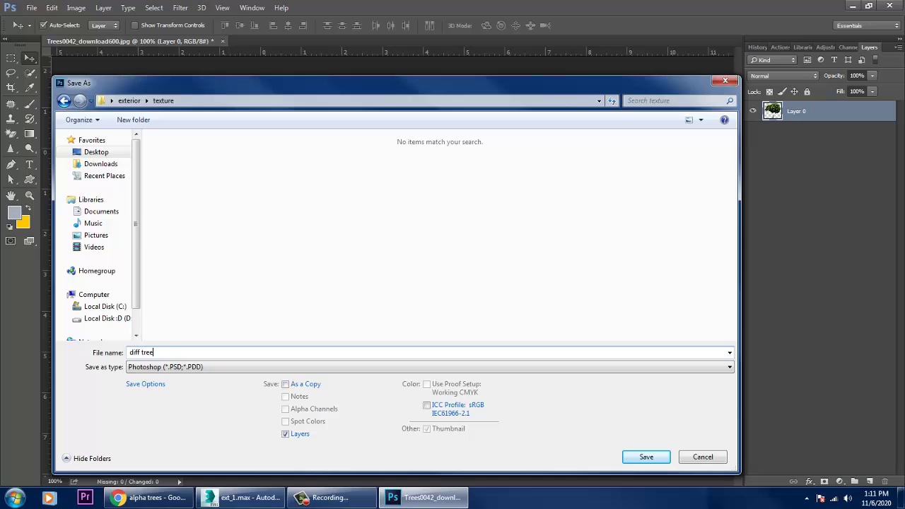
# Save the tree image in PNG format with None / Fast compression and the Interlaced option.
pyautogui.press('Tab')
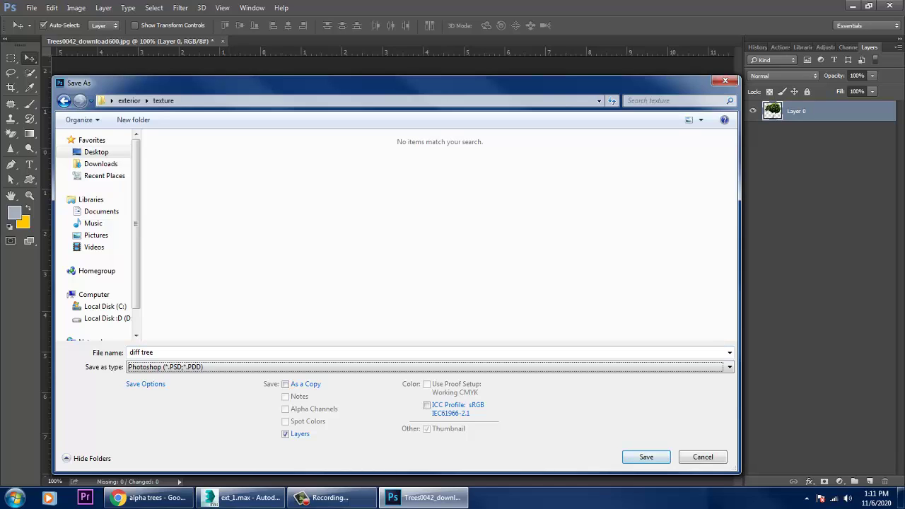
pyautogui.press('p')
pyautogui.press('p')
pyautogui.press('p')
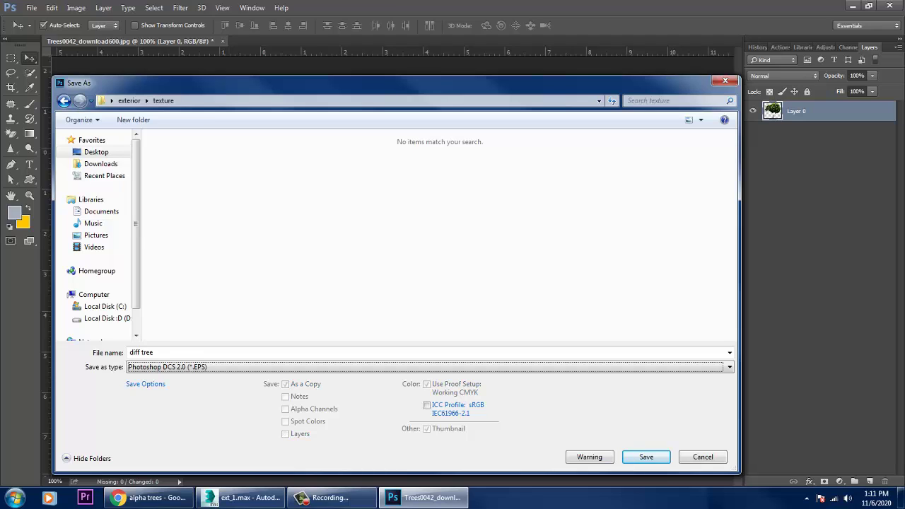
pyautogui.press('p')
pyautogui.click(430, 367)
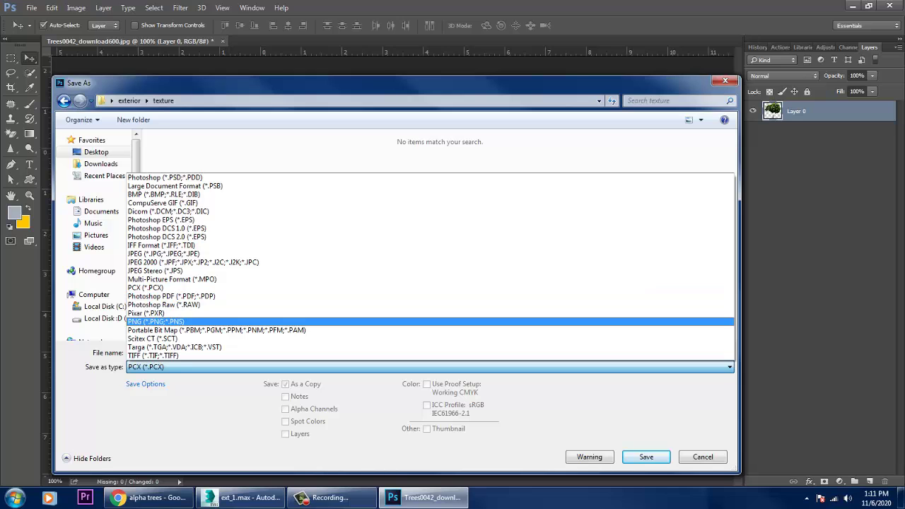
pyautogui.press('Return')
pyautogui.press('Return')
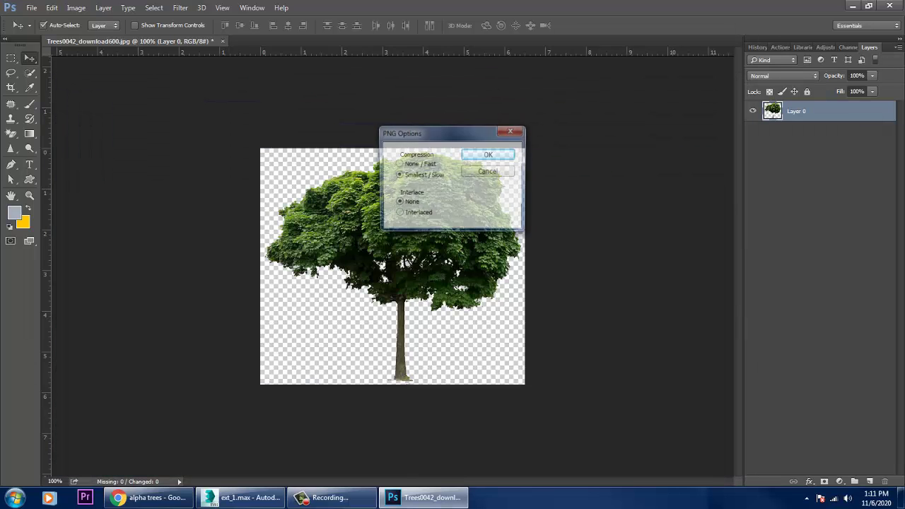
pyautogui.click(399, 214)
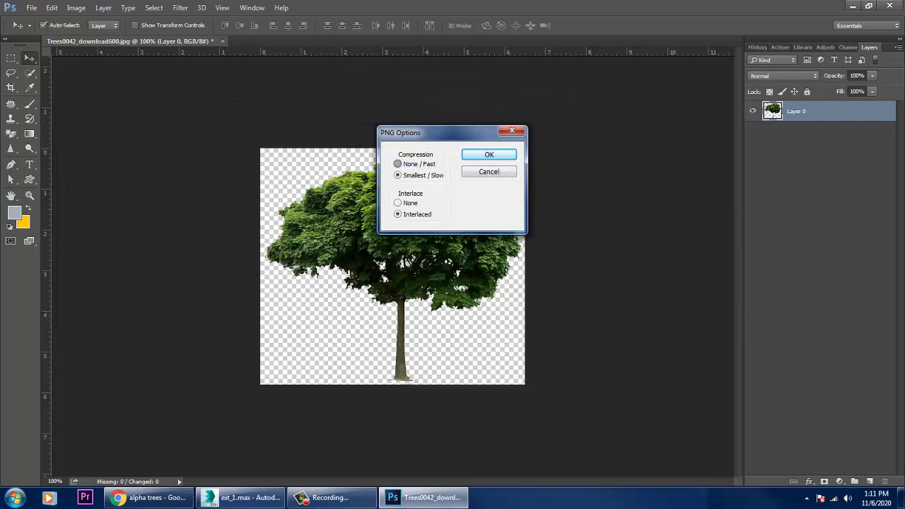
pyautogui.click(399, 164)
pyautogui.click(488, 155)
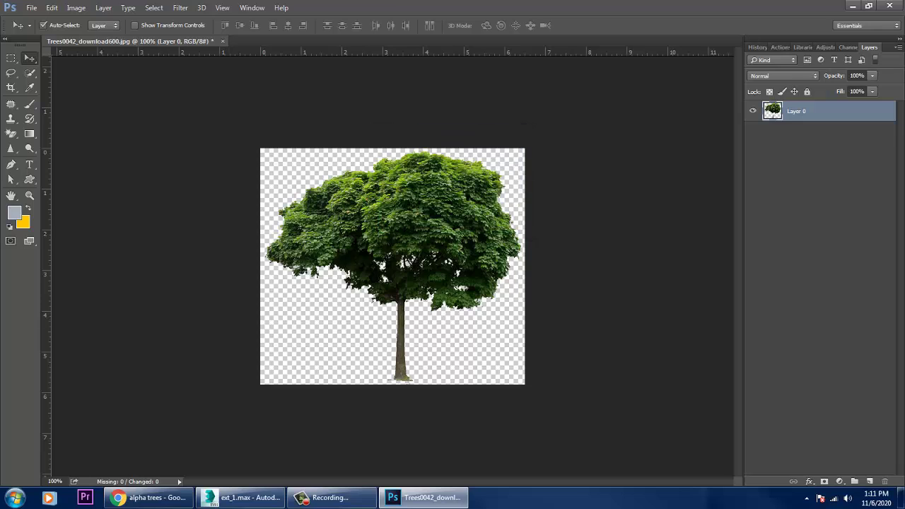
# Load the tree layer's outline as a selection and fill it with white (ffffff) as the foreground colour.
pyautogui.keyDown('ctrl'); pyautogui.click(773, 111); pyautogui.keyUp('ctrl')
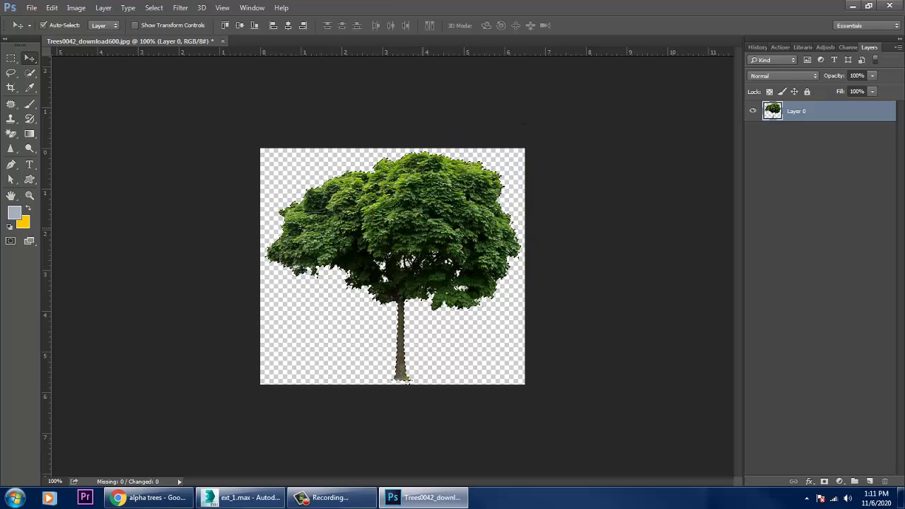
pyautogui.click(14, 212)
pyautogui.click(499, 175)
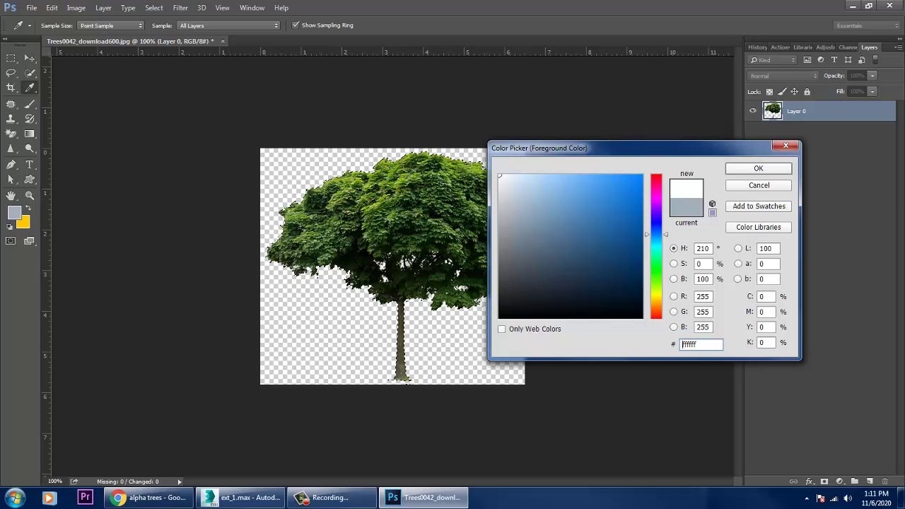
pyautogui.click(759, 169)
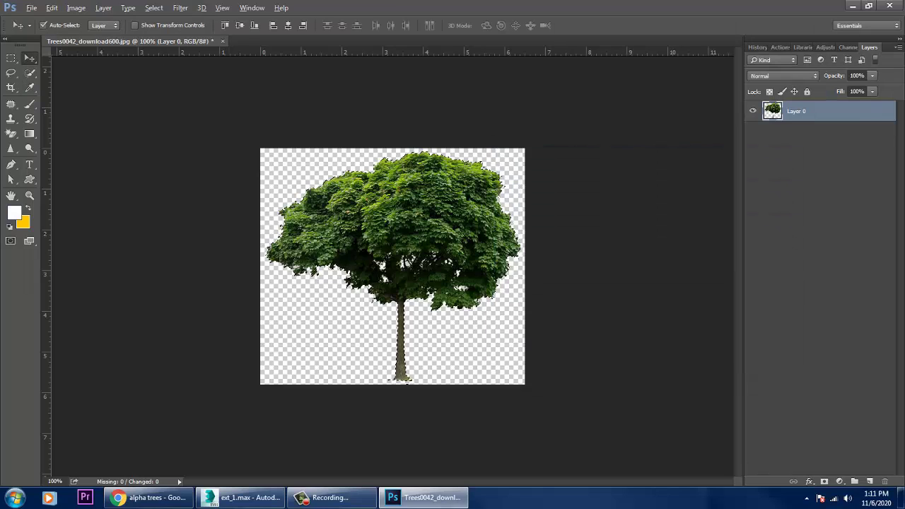
pyautogui.hotkey('alt', 'BackSpace')
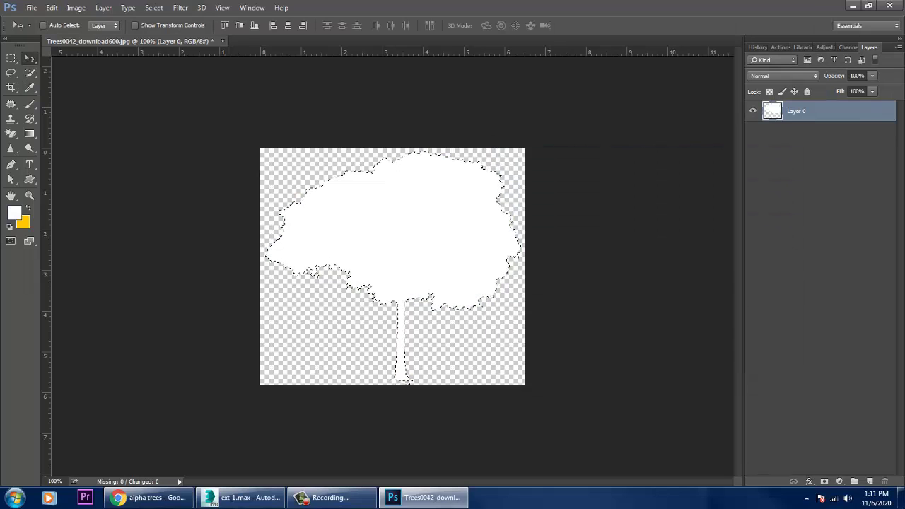
# Invert the selection to cover the area around the tree and set the background colour to black (000000).
pyautogui.hotkey('ctrl', 'shift', 'i')
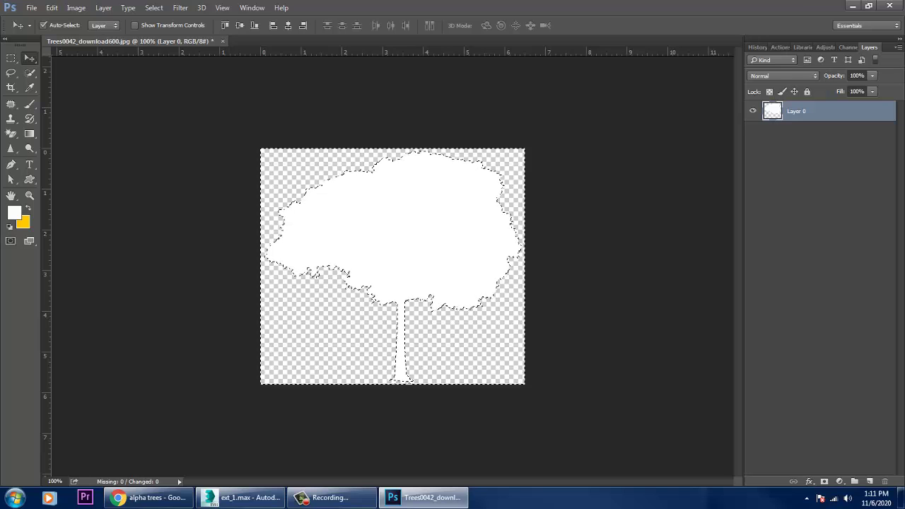
pyautogui.press('alt')
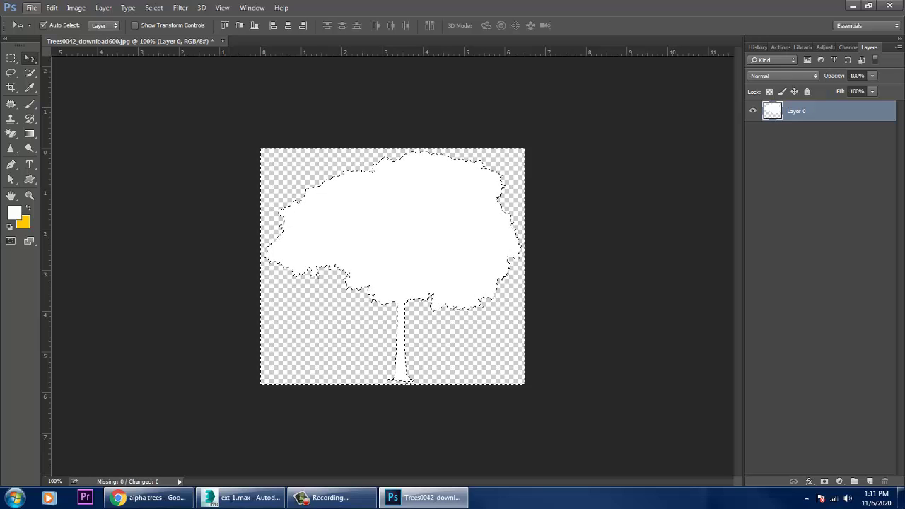
pyautogui.click(23, 222)
pyautogui.write('000000')
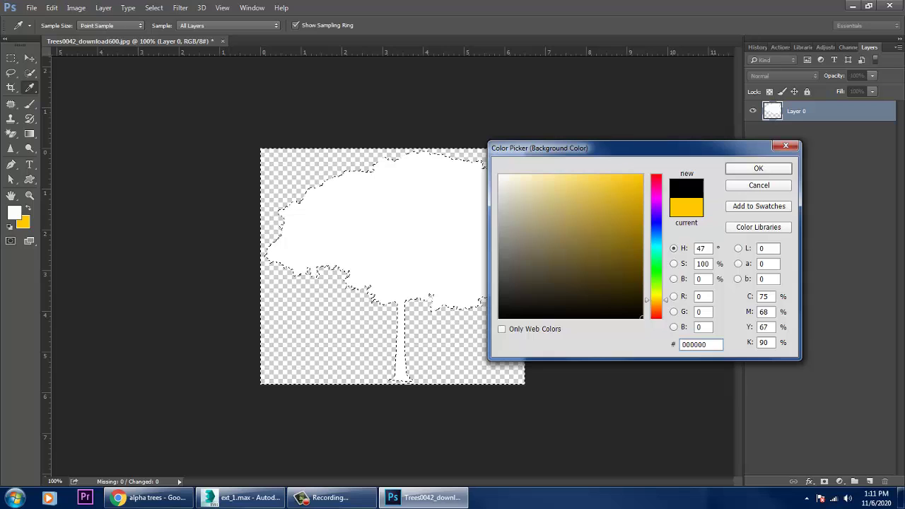
pyautogui.press('Return')
pyautogui.press('v')
pyautogui.hotkey('alt', 'BackSpace')
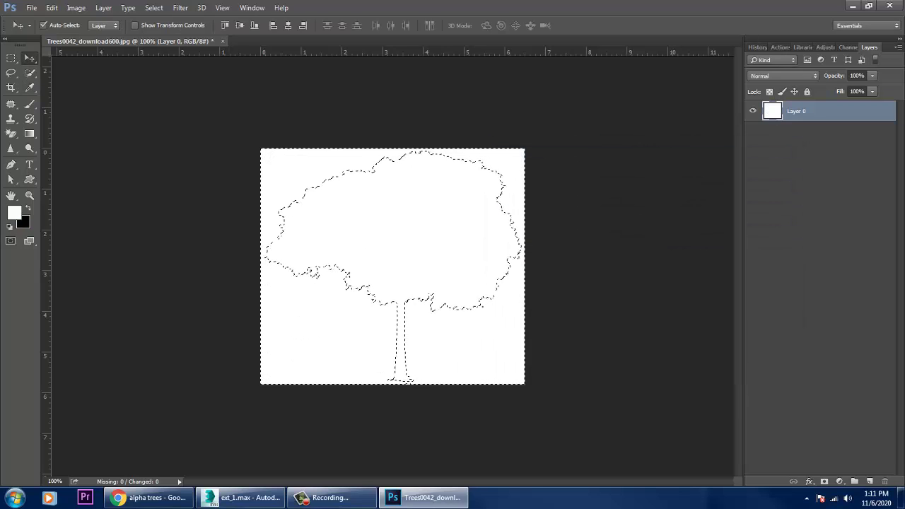
pyautogui.hotkey('ctrl', 'z')
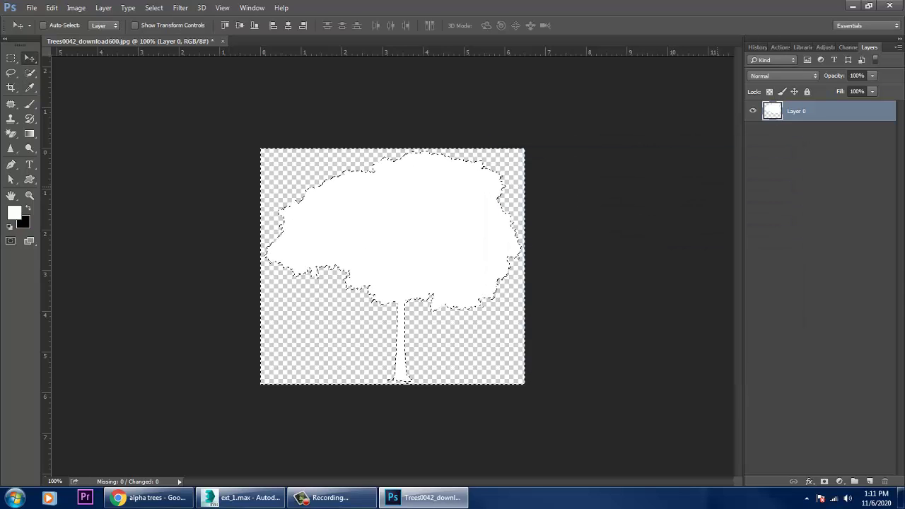
pyautogui.hotkey('ctrl', 'BackSpace')
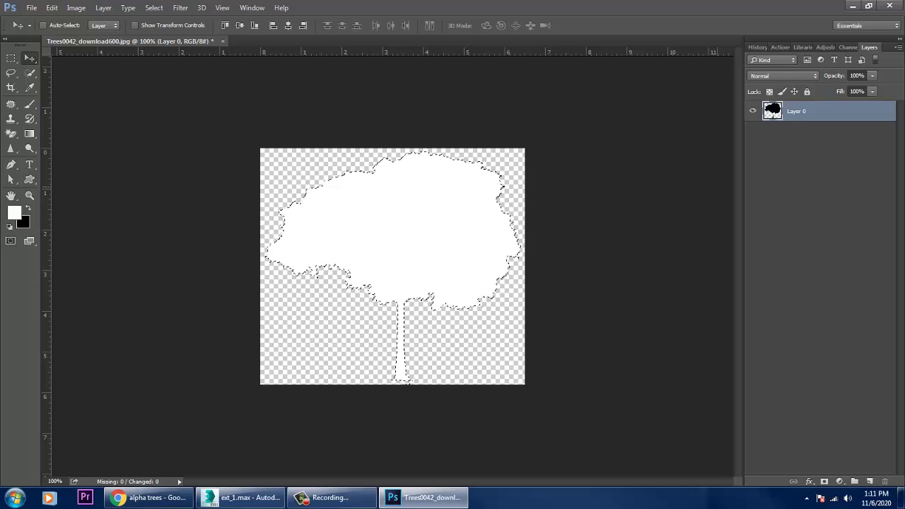
pyautogui.hotkey('ctrl', 'z')
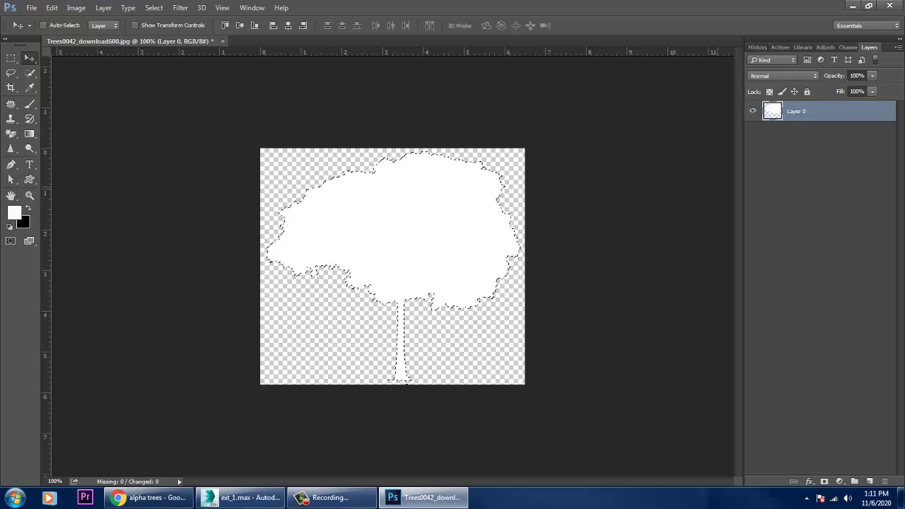
# Invert the selection to the area around the white tree, fill it with the black background colour and deselect.
pyautogui.hotkey('ctrl', 'shift', 'i')
pyautogui.hotkey('ctrl', 'BackSpace')
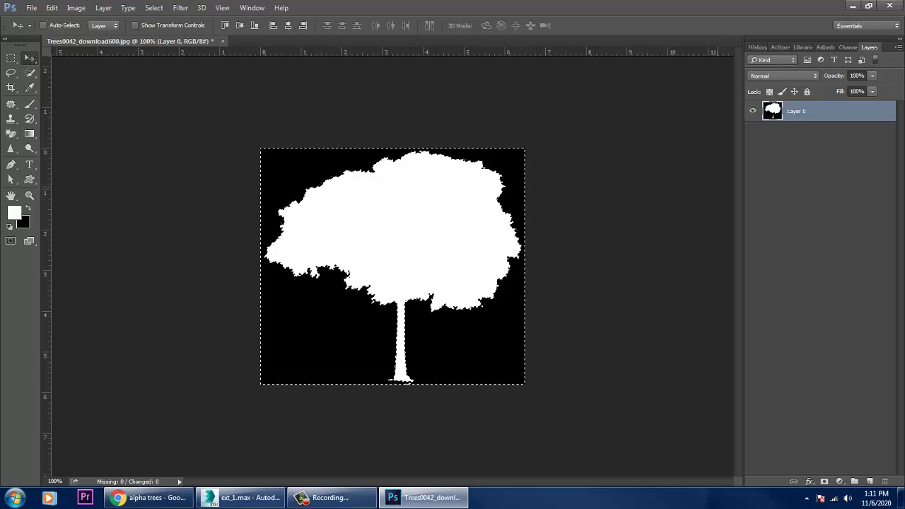
pyautogui.hotkey('ctrl', 'd')
# Save the black-and-white tree as "opac" in PNG format in the texture folder, with None / Fast compression and Interlaced.
pyautogui.click(32, 8)
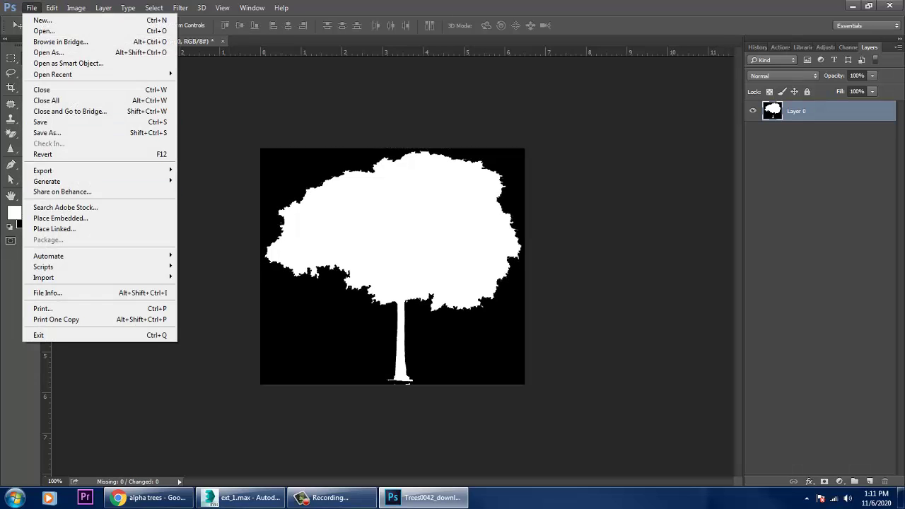
pyautogui.click(32, 133)
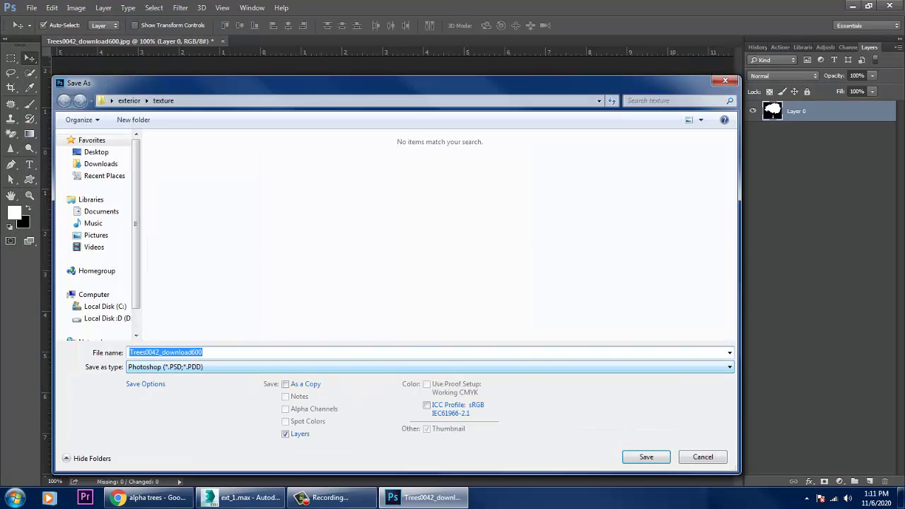
pyautogui.write('opac')
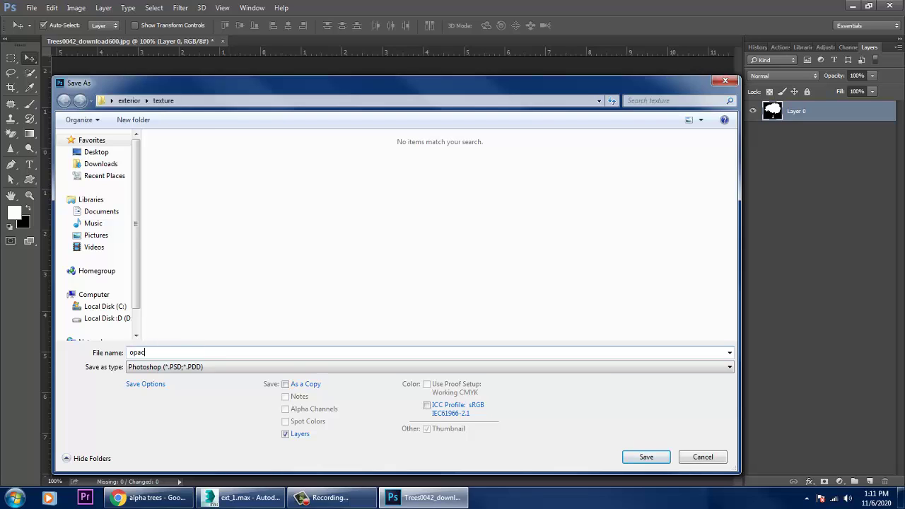
pyautogui.press('Tab')
pyautogui.press('p')
pyautogui.press('p')
pyautogui.press('p')
pyautogui.press('p')
pyautogui.press('p')
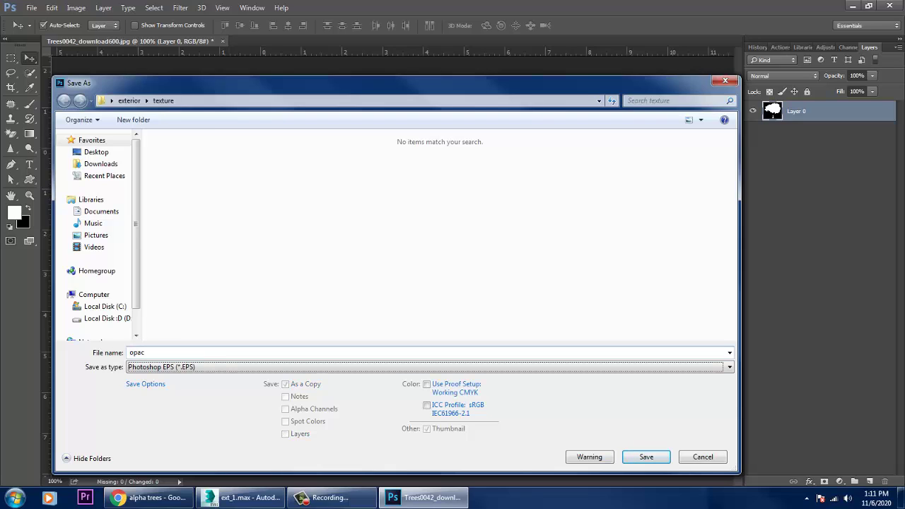
pyautogui.press('p')
pyautogui.press('p')
pyautogui.press('p')
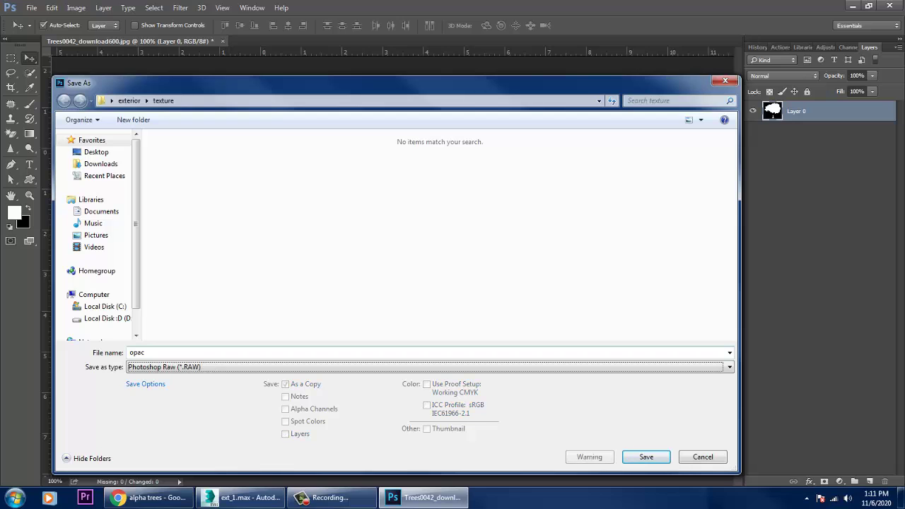
pyautogui.press('Return')
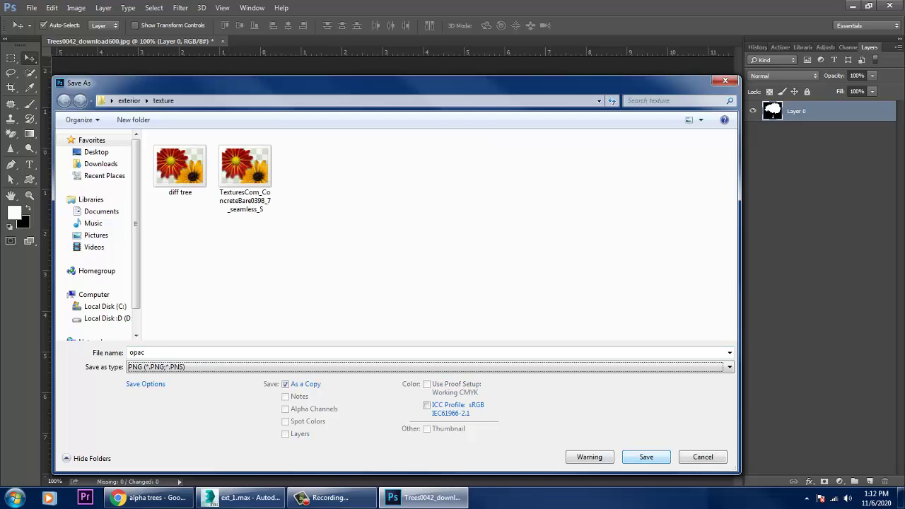
pyautogui.press('Return')
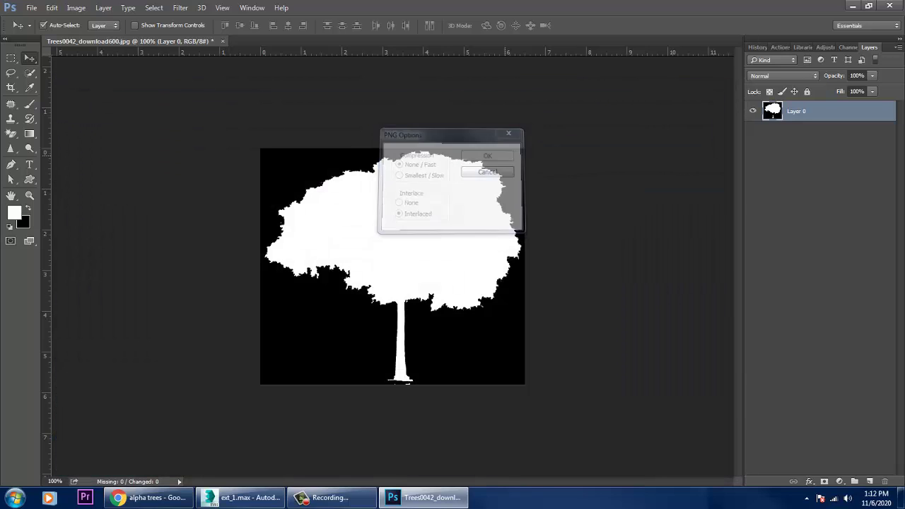
# Switch to 3ds Max and draw an upright plane about 173 long and 131 wide in the Front view.
pyautogui.click(240, 498)
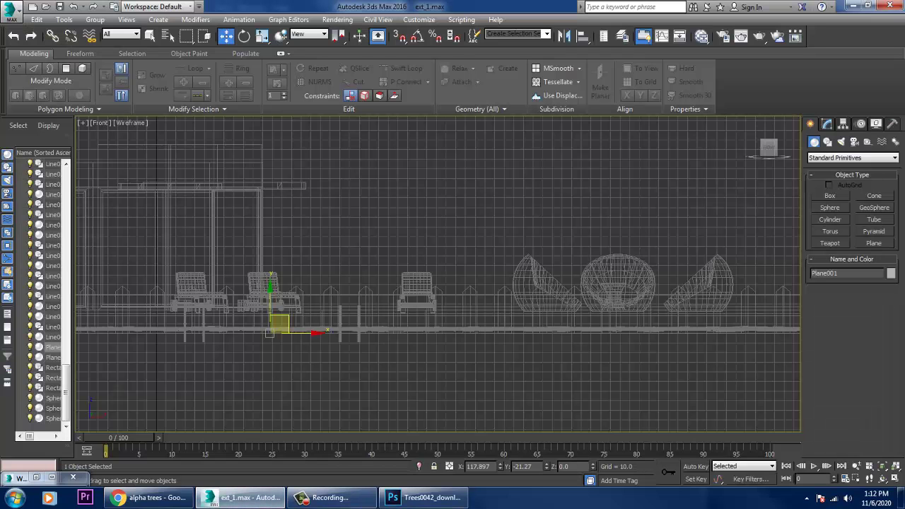
pyautogui.click(874, 243)
pyautogui.moveTo(363, 158); pyautogui.dragTo(390, 183, button='middle')
pyautogui.moveTo(389, 183); pyautogui.dragTo(516, 349)
pyautogui.press('w')
pyautogui.hotkey('alt', 'w')
pyautogui.rightClick(517, 350)
pyautogui.press('z')
pyautogui.hotkey('alt', 'w')
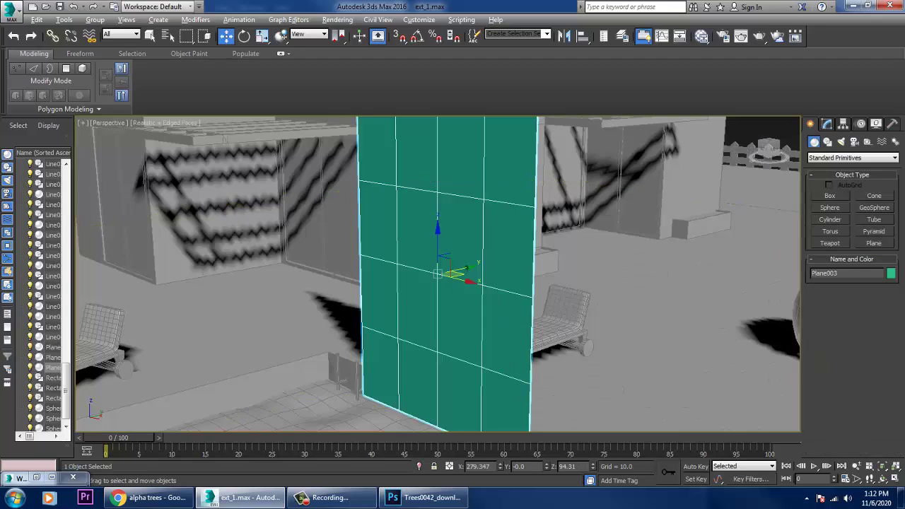
# Set the new plane's length and width segments to 1 each.
pyautogui.scroll(-7, 496, 318)
pyautogui.keyDown('alt'); pyautogui.moveTo(495, 319); pyautogui.dragTo(524, 336, button='middle'); pyautogui.keyUp('alt')
pyautogui.scroll(3, 523, 336)
pyautogui.scroll(4, 464, 318)
pyautogui.click(827, 124)
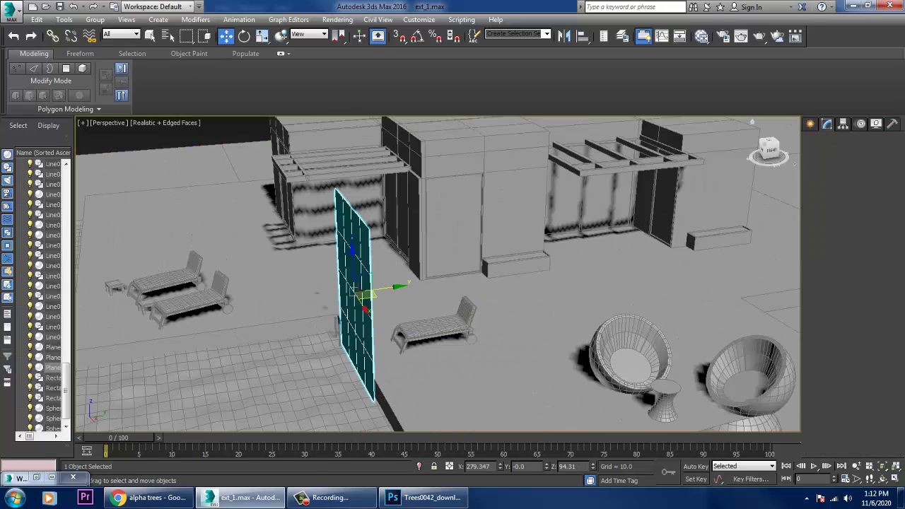
pyautogui.doubleClick(861, 290)
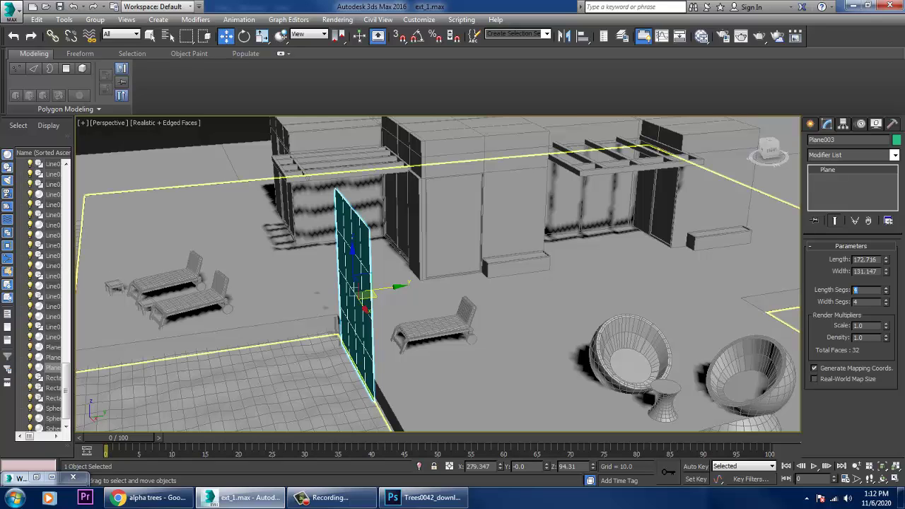
pyautogui.write('1')
pyautogui.press('Tab')
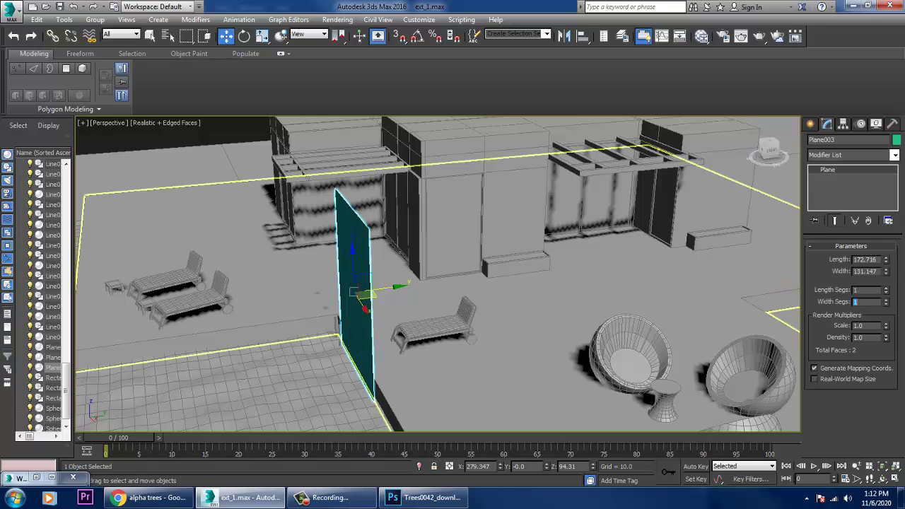
pyautogui.write('1')
pyautogui.press('Return')
# Move the plane along the Y axis to about 924.6, onto the open ground near the picket fence.
pyautogui.moveTo(387, 288); pyautogui.dragTo(867, 230)
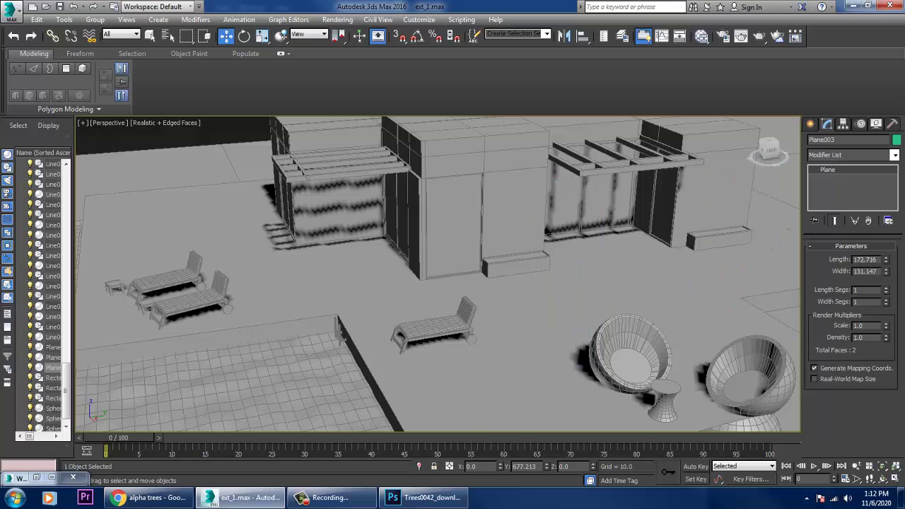
pyautogui.press('z')
pyautogui.moveTo(438, 274); pyautogui.dragTo(256, 271, button='middle')
pyautogui.scroll(-5, 382, 268)
pyautogui.keyDown('alt'); pyautogui.moveTo(368, 261); pyautogui.dragTo(396, 276, button='middle'); pyautogui.keyUp('alt')
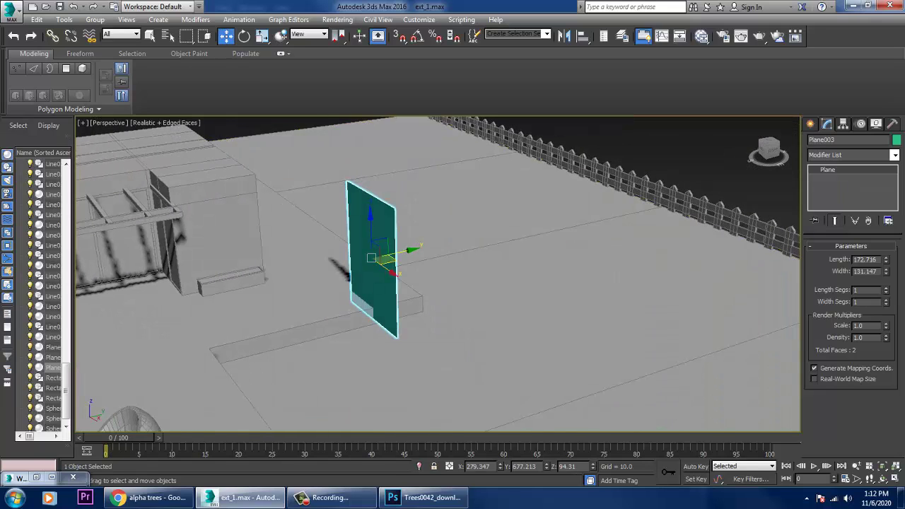
pyautogui.moveTo(406, 250); pyautogui.dragTo(577, 214)
pyautogui.press('z')
pyautogui.keyDown('alt'); pyautogui.moveTo(577, 213); pyautogui.dragTo(669, 194, button='middle'); pyautogui.keyUp('alt')
# Create a Standard material in the Slate Material Editor and open its parameters.
pyautogui.press('m')
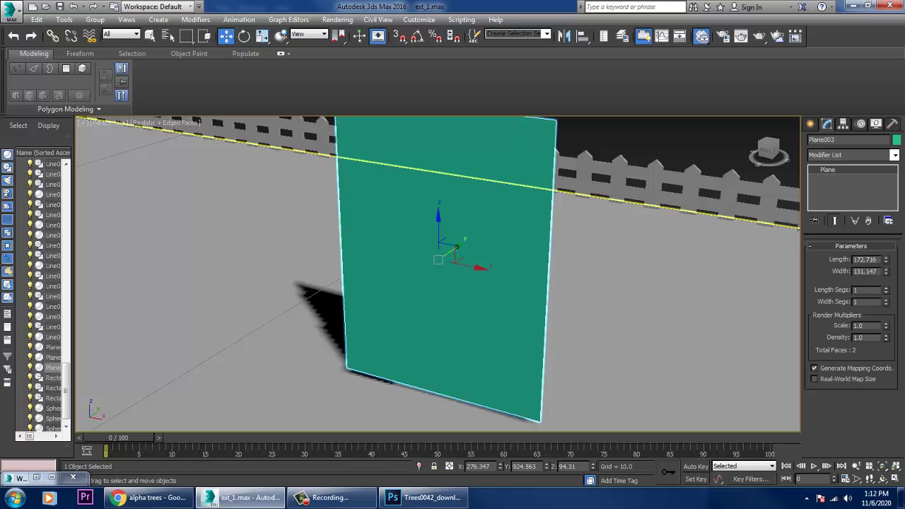
pyautogui.press('m')
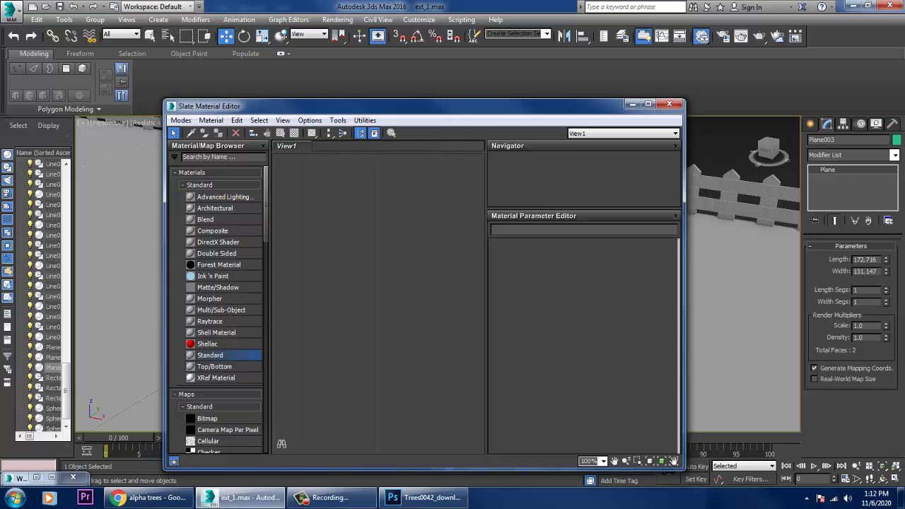
pyautogui.moveTo(210, 355); pyautogui.dragTo(394, 249)
pyautogui.doubleClick(449, 238)
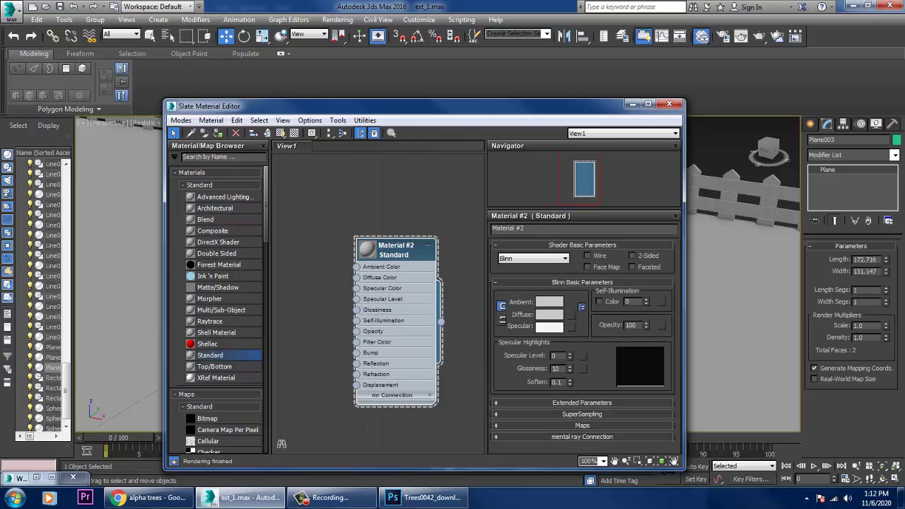
# Load the "diff tree" image from the exterior project's texture folder as the diffuse bitmap and show the material on the plane.
pyautogui.click(572, 314)
pyautogui.doubleClick(813, 207)
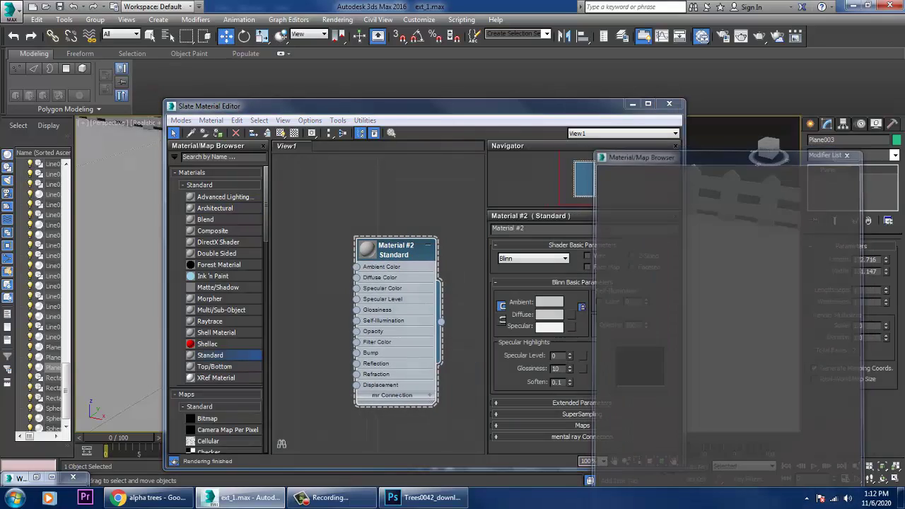
pyautogui.click(39, 108)
pyautogui.click(257, 132)
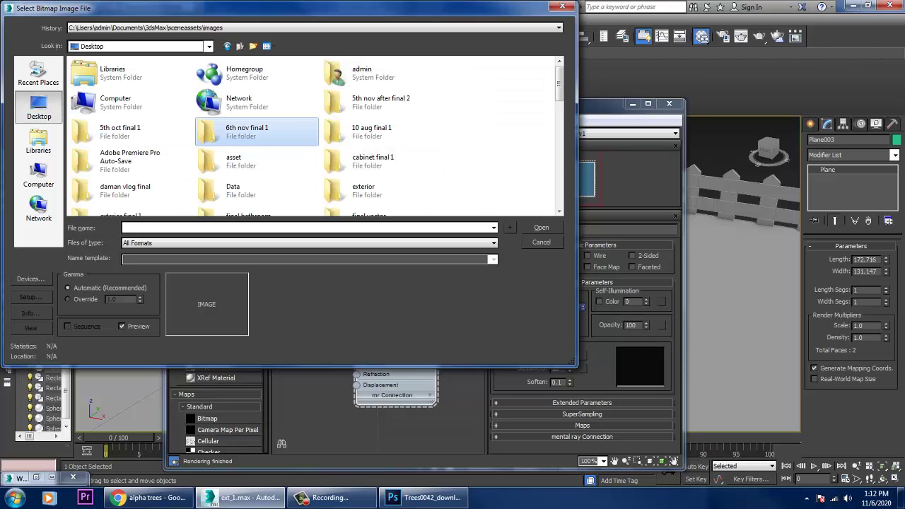
pyautogui.click(364, 191)
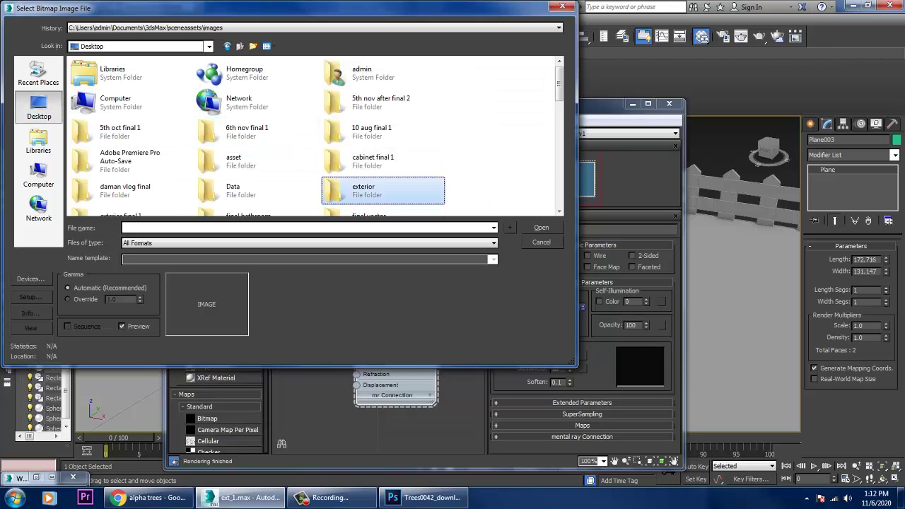
pyautogui.doubleClick(364, 191)
pyautogui.doubleClick(95, 92)
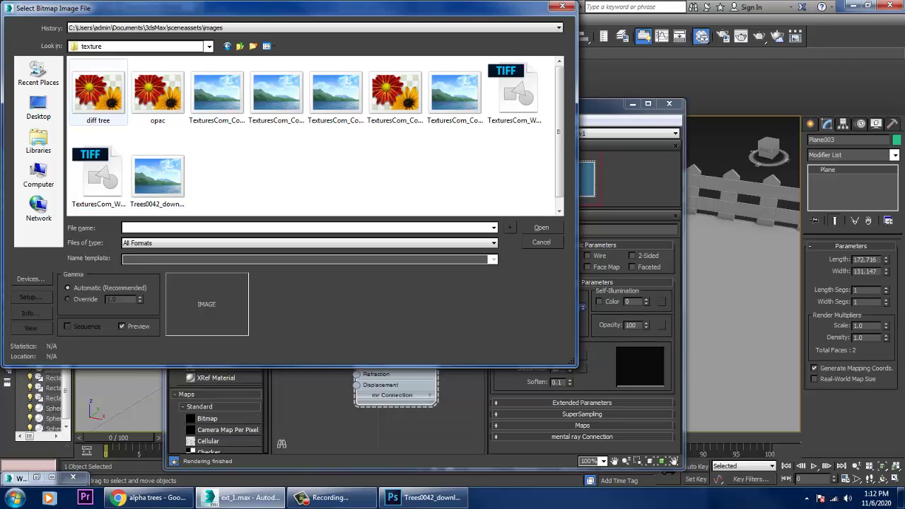
pyautogui.doubleClick(99, 92)
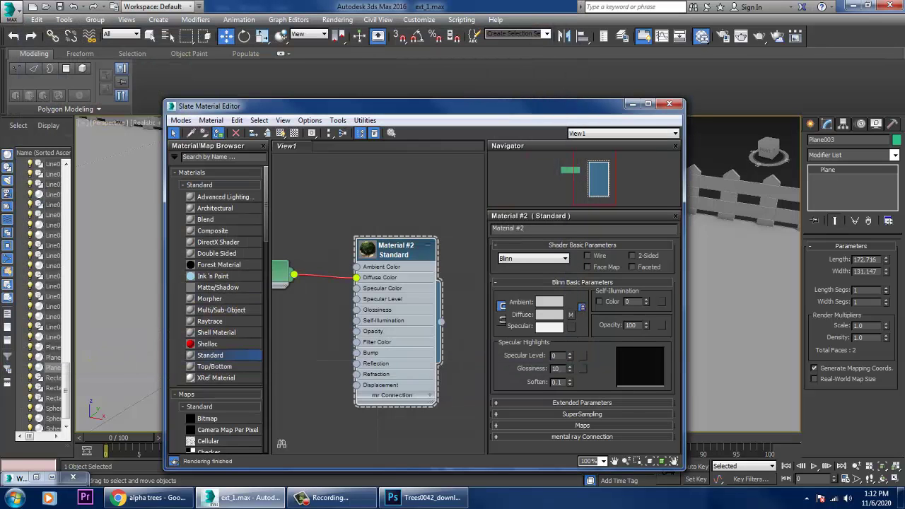
pyautogui.click(281, 133)
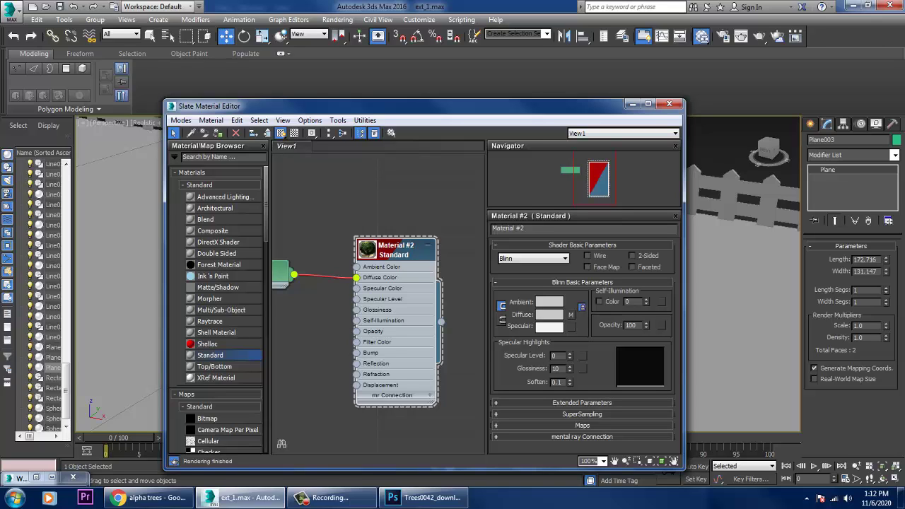
# Load the "opac" image as the material's opacity bitmap and move the material editor aside to view the tree plane.
pyautogui.click(662, 326)
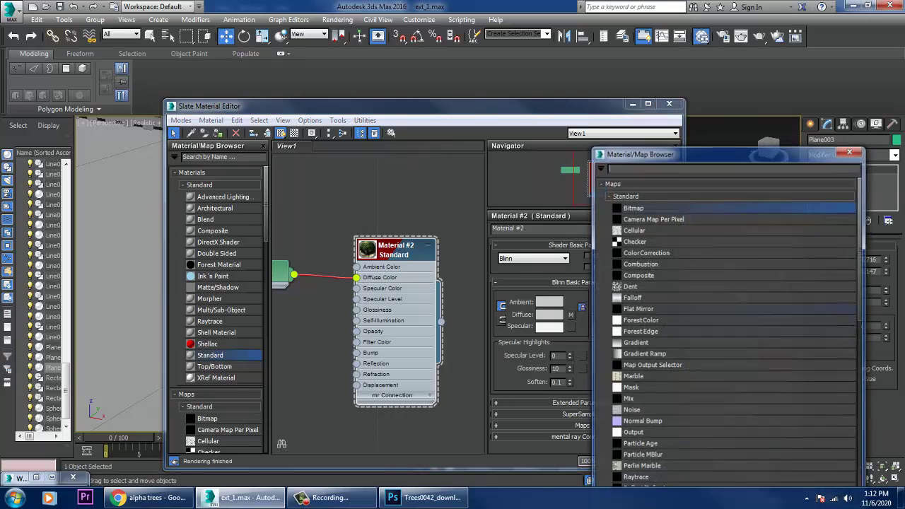
pyautogui.doubleClick(629, 202)
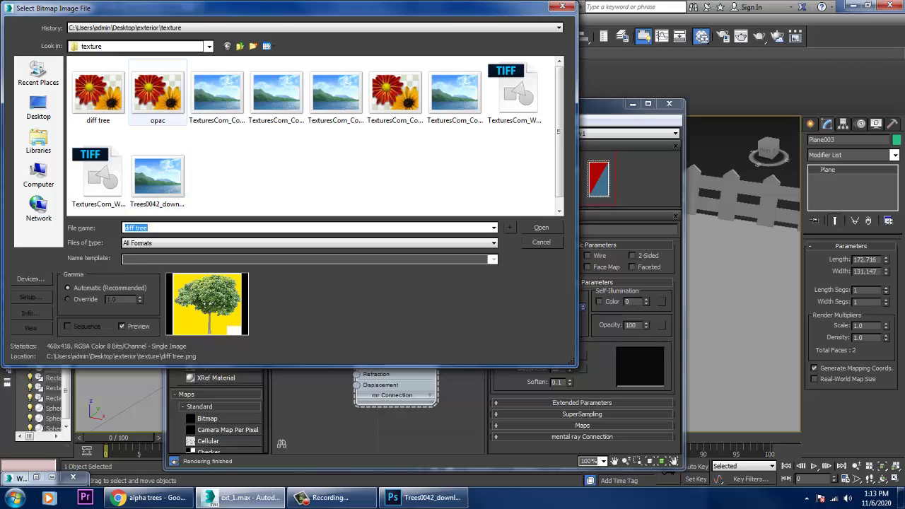
pyautogui.doubleClick(157, 92)
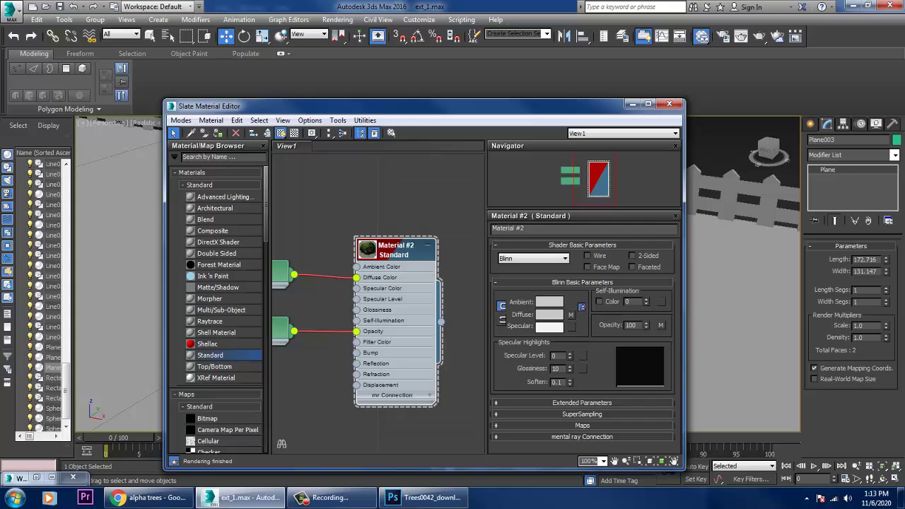
pyautogui.moveTo(481, 106); pyautogui.dragTo(108, 146)
pyautogui.scroll(-4, 650, 304)
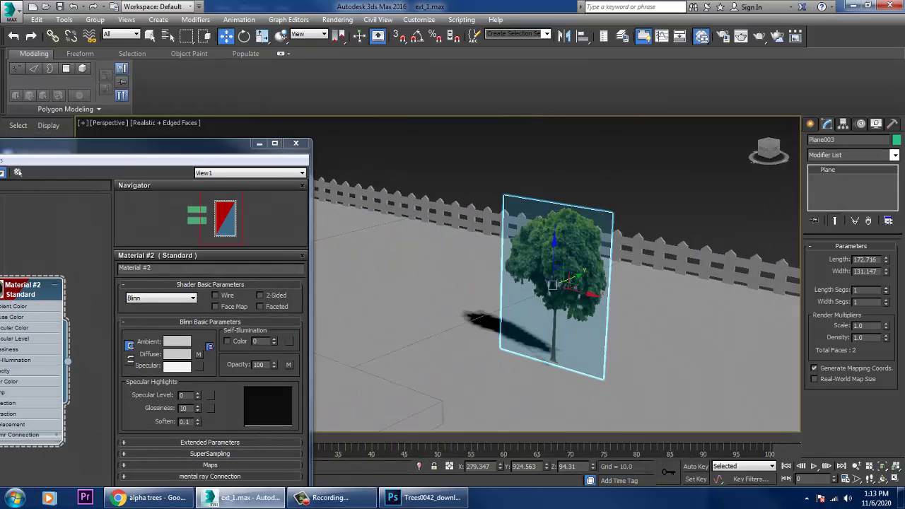
# Rotate-clone the tree plane 90 degrees about its vertical axis as a copy, forming two crossed planes.
pyautogui.click(665, 177)
pyautogui.keyDown('alt'); pyautogui.moveTo(608, 268); pyautogui.dragTo(597, 297, button='middle'); pyautogui.keyUp('alt')
pyautogui.click(654, 261)
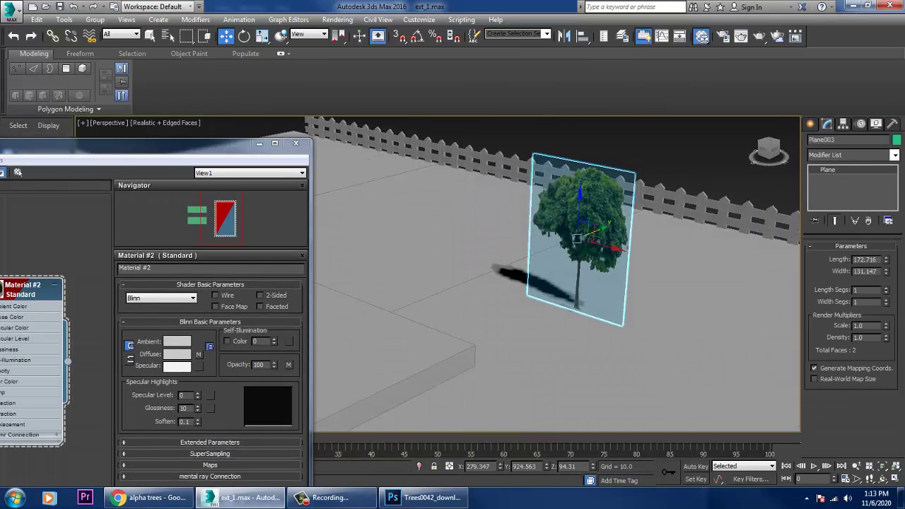
pyautogui.scroll(4, 626, 183)
pyautogui.press('a')
pyautogui.press('e')
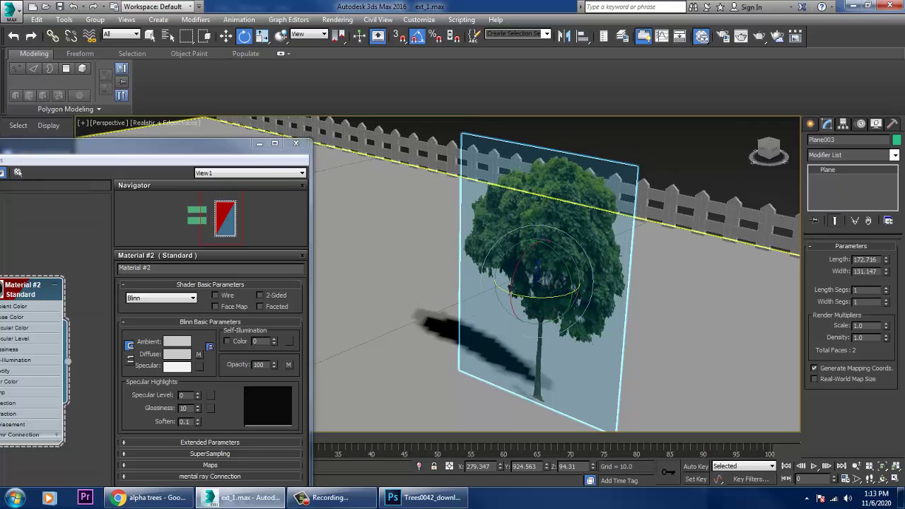
pyautogui.keyDown('shift'); pyautogui.moveTo(561, 295); pyautogui.dragTo(636, 291); pyautogui.keyUp('shift')
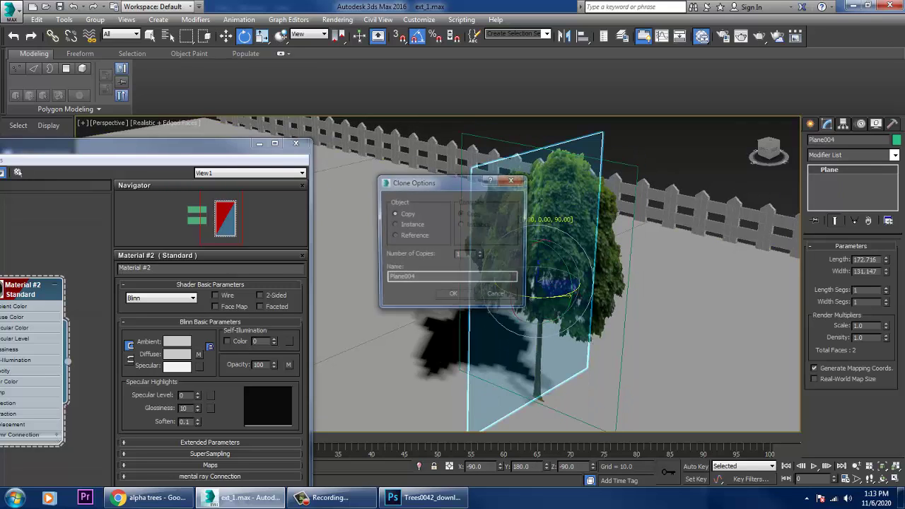
pyautogui.click(454, 296)
# Select both crossed tree planes and place one copy of the pair farther along the fence.
pyautogui.scroll(-5, 615, 216)
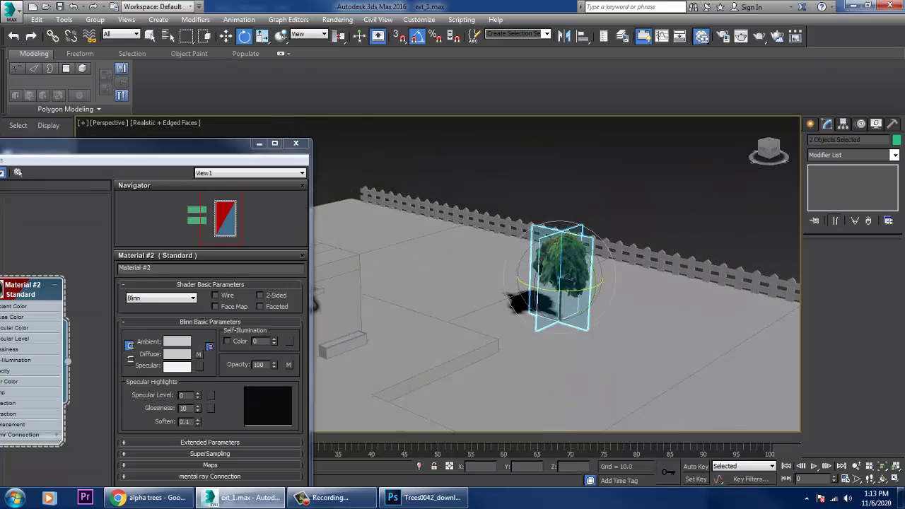
pyautogui.moveTo(601, 248)
pyautogui.keyDown('alt'); pyautogui.mouseDown(button='middle')
pyautogui.moveTo(580, 212)
pyautogui.moveTo(598, 258)
pyautogui.mouseUp(button='middle'); pyautogui.keyUp('alt')
pyautogui.scroll(4, 580, 212)
pyautogui.press('w')
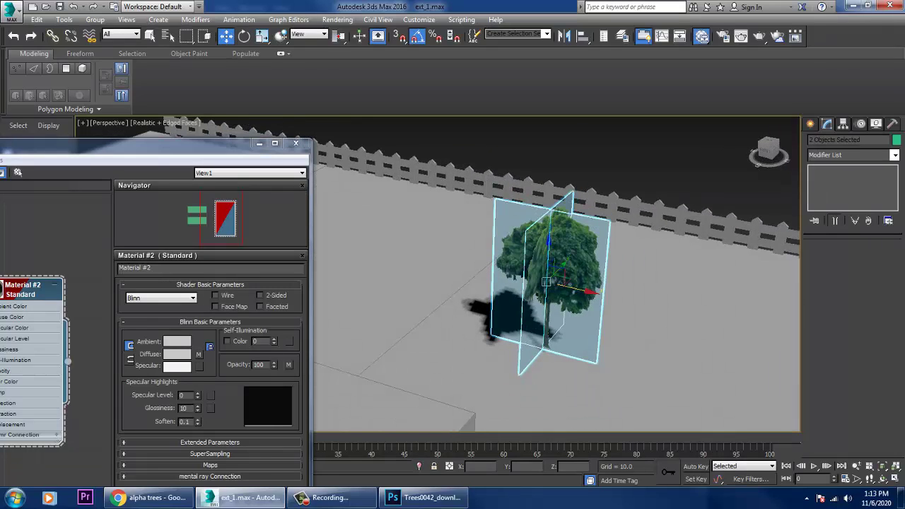
pyautogui.moveTo(548, 282)
pyautogui.keyDown('shift'); pyautogui.mouseDown()
pyautogui.moveTo(792, 336)
pyautogui.moveTo(764, 331)
pyautogui.mouseUp(); pyautogui.keyUp('shift')
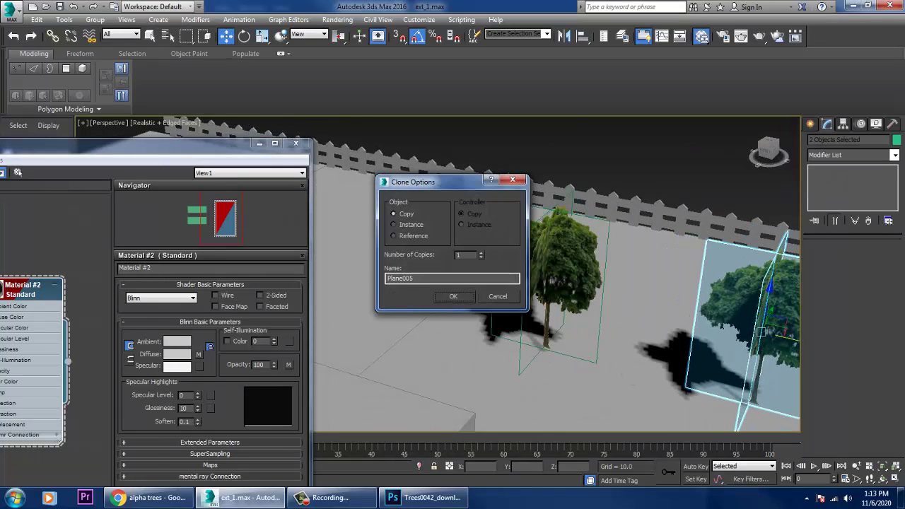
pyautogui.click(453, 296)
# Place one more copy of the crossed tree planes on the ground farther away from the fence.
pyautogui.moveTo(524, 304)
pyautogui.keyDown('alt'); pyautogui.mouseDown(button='middle')
pyautogui.moveTo(602, 361)
pyautogui.moveTo(460, 237)
pyautogui.moveTo(478, 298)
pyautogui.mouseUp(button='middle'); pyautogui.keyUp('alt')
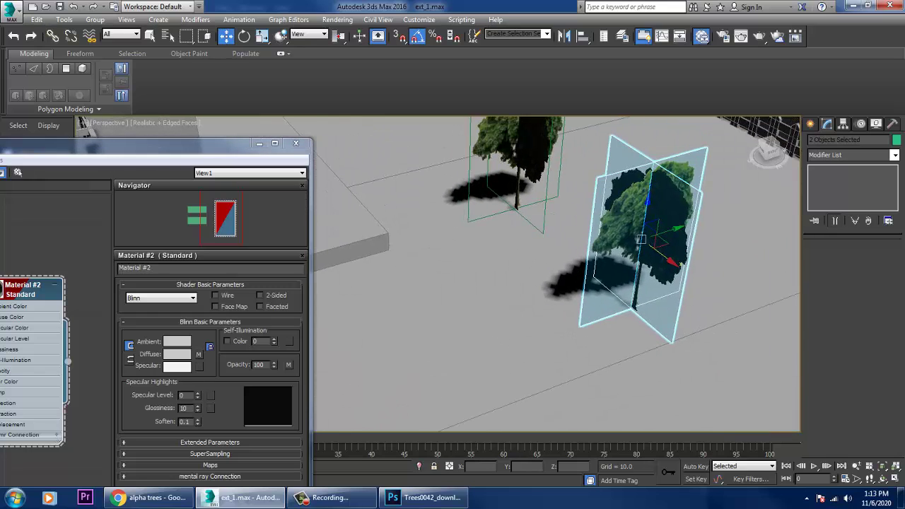
pyautogui.keyDown('shift'); pyautogui.moveTo(640, 239); pyautogui.dragTo(541, 272); pyautogui.keyUp('shift')
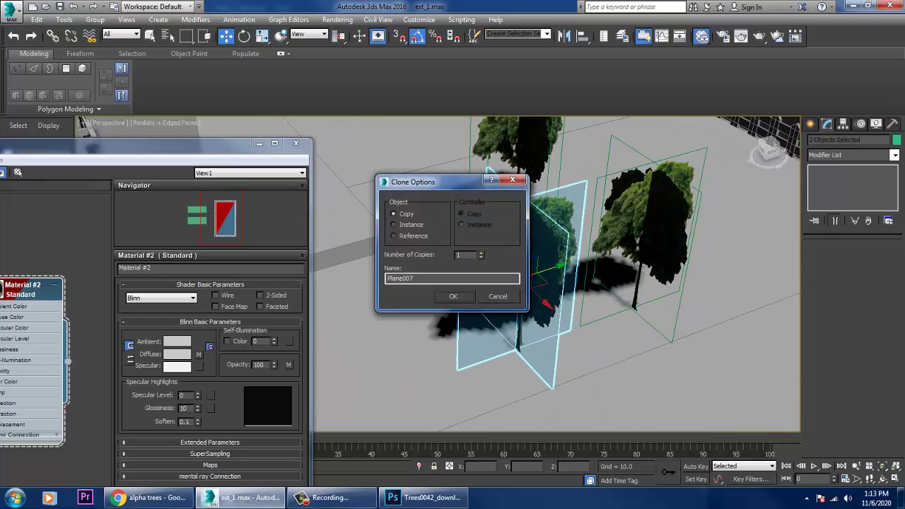
pyautogui.click(454, 295)
# Move the newest tree pair back toward the fence between the other two trees, and minimize the material editor.
pyautogui.keyDown('alt'); pyautogui.moveTo(456, 297); pyautogui.dragTo(541, 299, button='middle'); pyautogui.keyUp('alt')
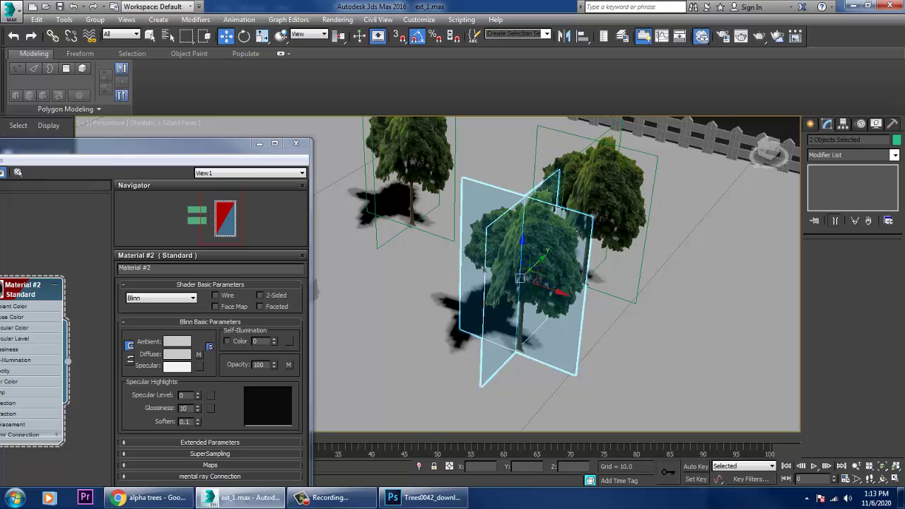
pyautogui.moveTo(520, 278); pyautogui.dragTo(512, 130)
pyautogui.moveTo(212, 143); pyautogui.dragTo(696, 133)
pyautogui.click(743, 133)
# Set the production renderer to V-Ray Adv 3.30.05 in Render Setup and close the dialog.
pyautogui.scroll(-8, 453, 247)
pyautogui.keyDown('alt'); pyautogui.moveTo(424, 304); pyautogui.dragTo(456, 248, button='middle'); pyautogui.keyUp('alt')
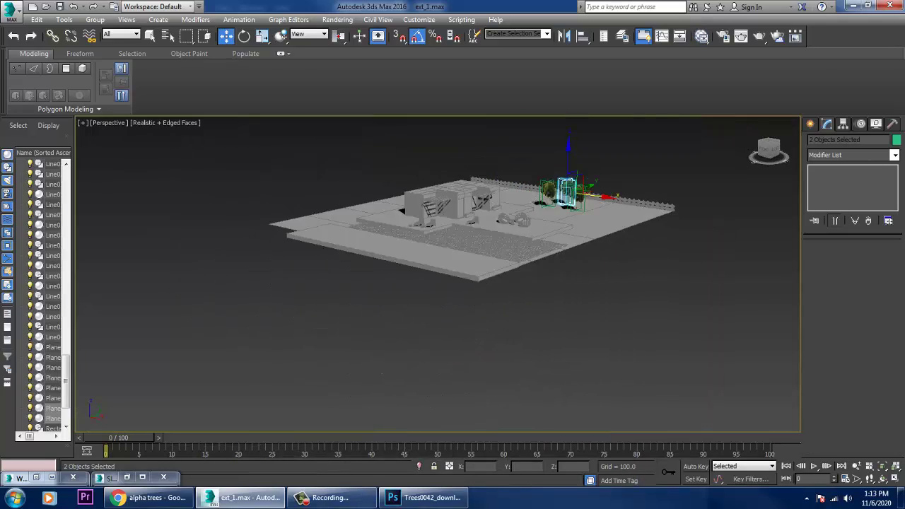
pyautogui.scroll(6, 512, 248)
pyautogui.moveTo(513, 247); pyautogui.dragTo(527, 327, button='middle')
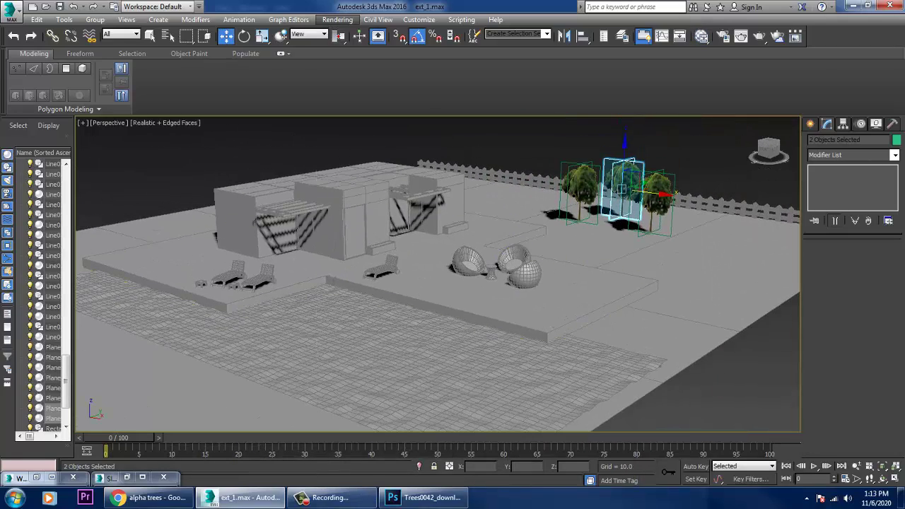
pyautogui.click(337, 19)
pyautogui.click(358, 70)
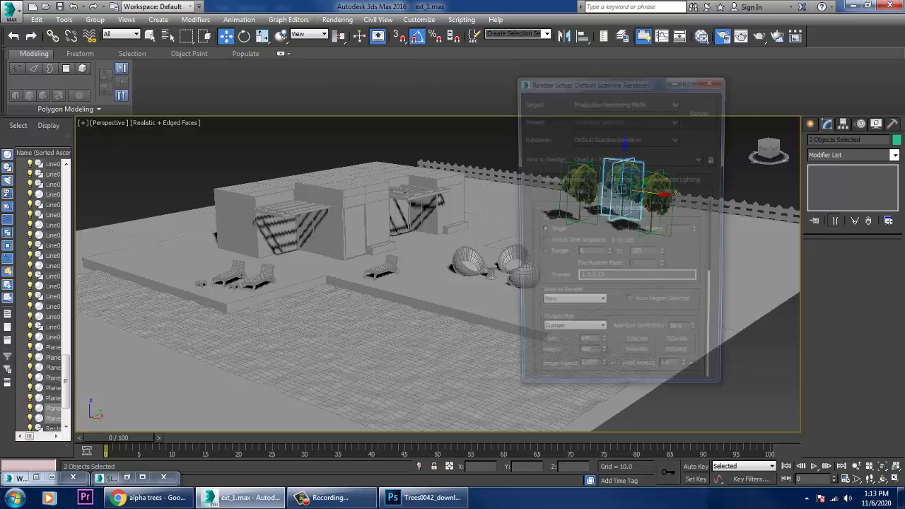
pyautogui.click(624, 138)
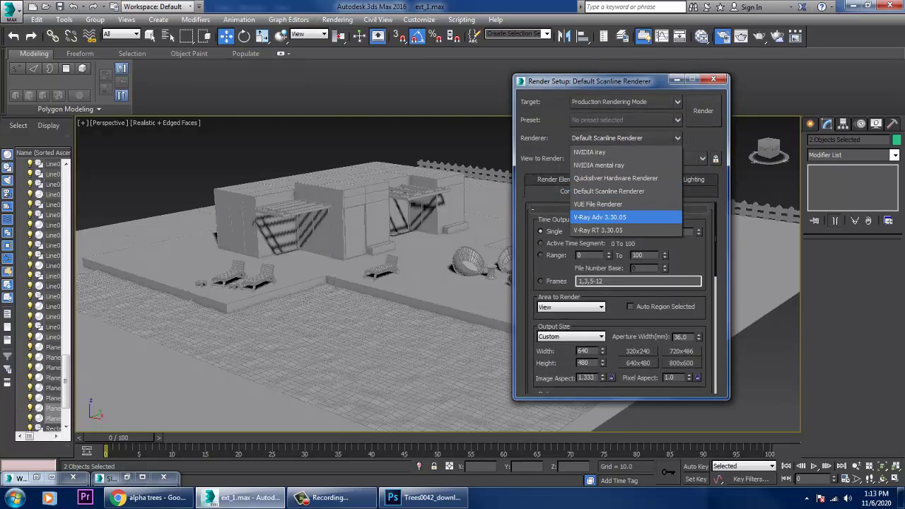
pyautogui.click(600, 217)
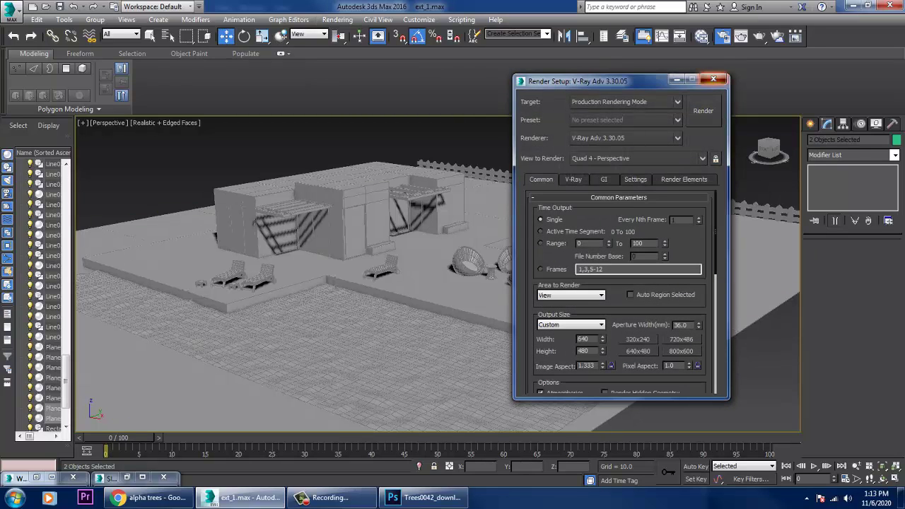
pyautogui.click(713, 80)
# Examine the ground, the terrace and the pool water surface by selecting each of them.
pyautogui.moveTo(424, 283); pyautogui.dragTo(532, 255, button='middle')
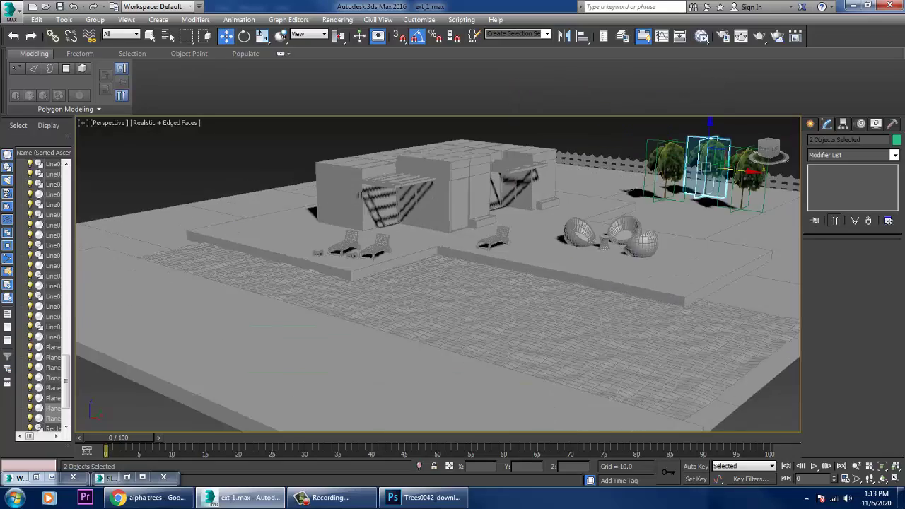
pyautogui.scroll(4, 509, 304)
pyautogui.moveTo(453, 269); pyautogui.dragTo(570, 336, button='middle')
pyautogui.keyDown('alt'); pyautogui.moveTo(495, 255); pyautogui.dragTo(538, 283, button='middle'); pyautogui.keyUp('alt')
pyautogui.scroll(-4, 527, 269)
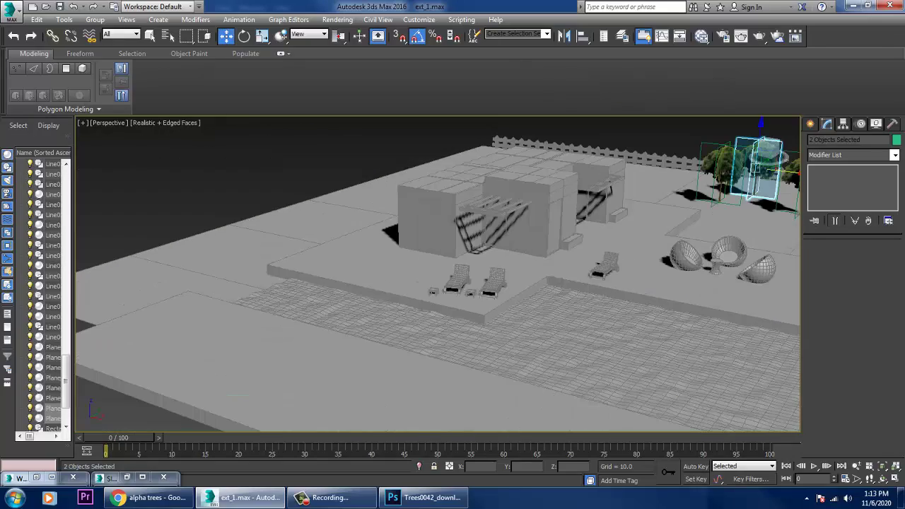
pyautogui.click(420, 272)
pyautogui.keyDown('alt'); pyautogui.moveTo(421, 272); pyautogui.dragTo(374, 259, button='middle'); pyautogui.keyUp('alt')
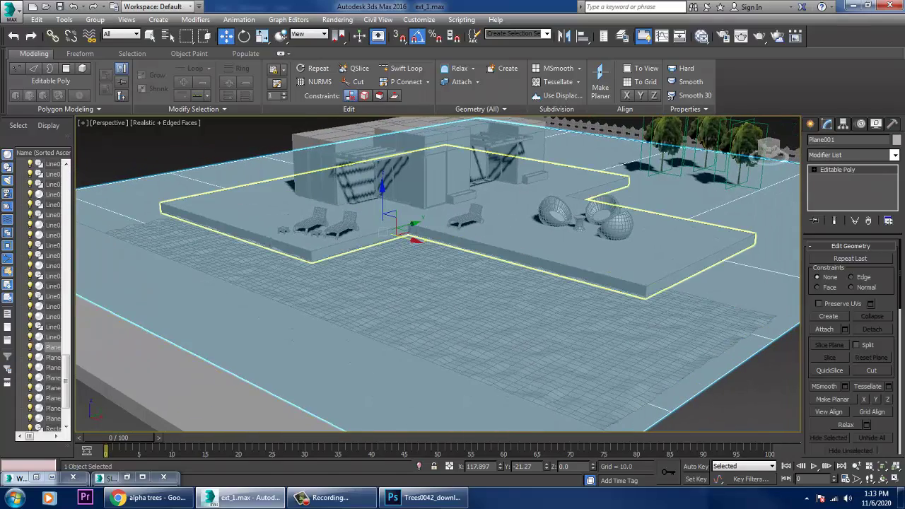
pyautogui.click(488, 245)
pyautogui.scroll(5, 508, 295)
pyautogui.moveTo(302, 304); pyautogui.dragTo(338, 305, button='middle')
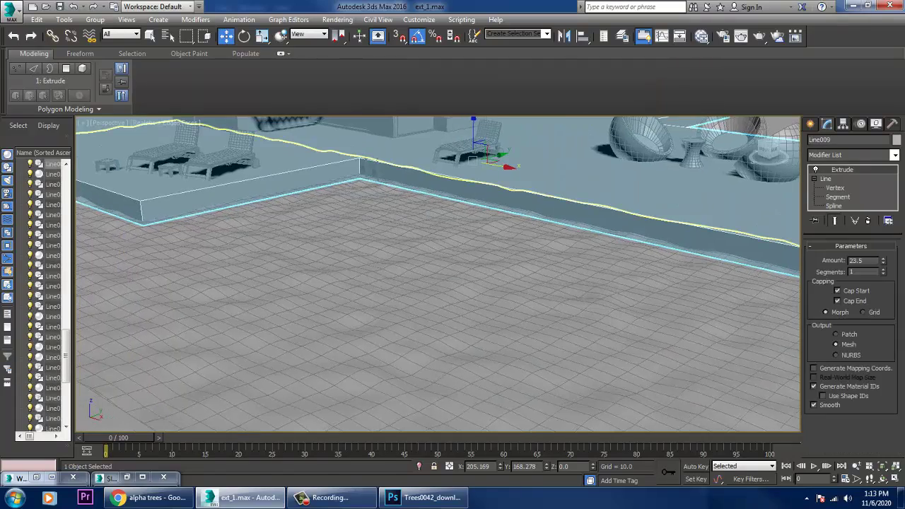
pyautogui.click(339, 305)
pyautogui.scroll(-5, 338, 304)
pyautogui.scroll(-5, 343, 280)
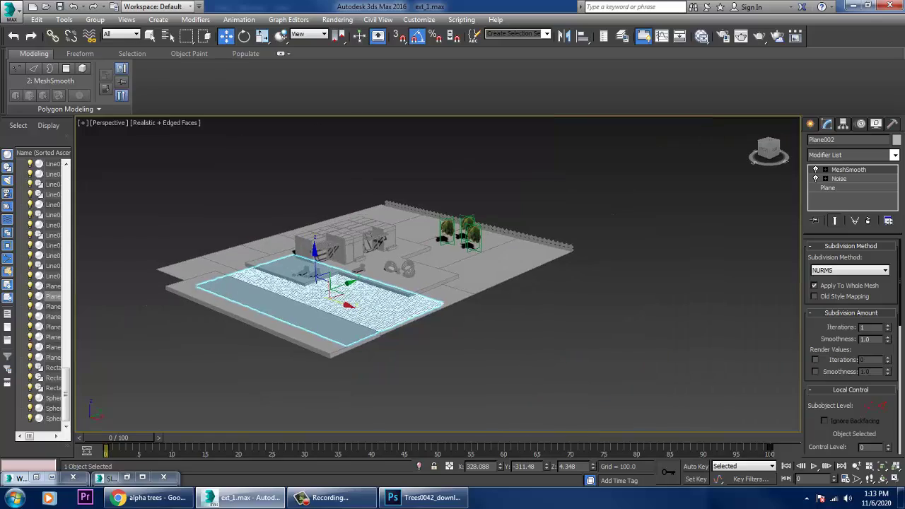
# Select the ground plane surrounding the house and pool and frame it in the viewport.
pyautogui.keyDown('alt'); pyautogui.moveTo(343, 279); pyautogui.dragTo(417, 312, button='middle'); pyautogui.keyUp('alt')
pyautogui.moveTo(283, 311); pyautogui.dragTo(364, 300, button='middle')
pyautogui.keyDown('alt'); pyautogui.moveTo(364, 301); pyautogui.dragTo(481, 302, button='middle'); pyautogui.keyUp('alt')
pyautogui.scroll(4, 375, 300)
pyautogui.scroll(4, 425, 272)
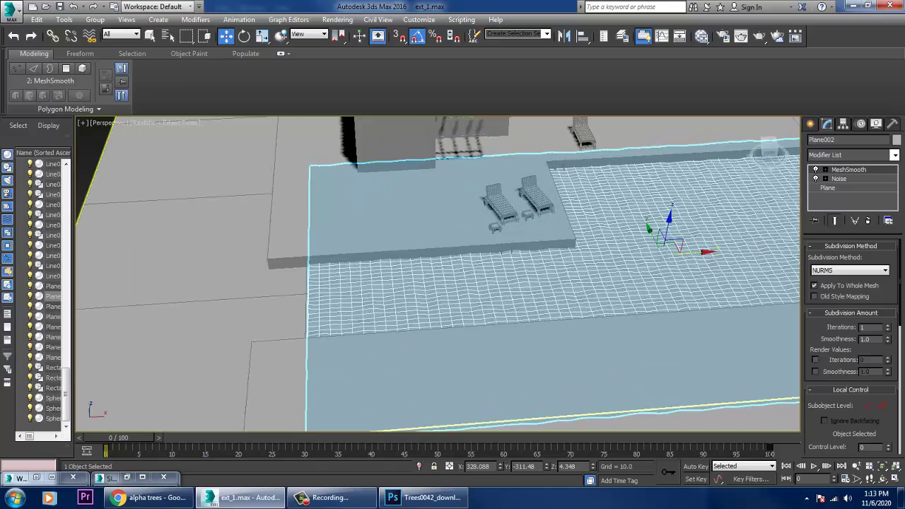
pyautogui.click(272, 304)
pyautogui.press('z')
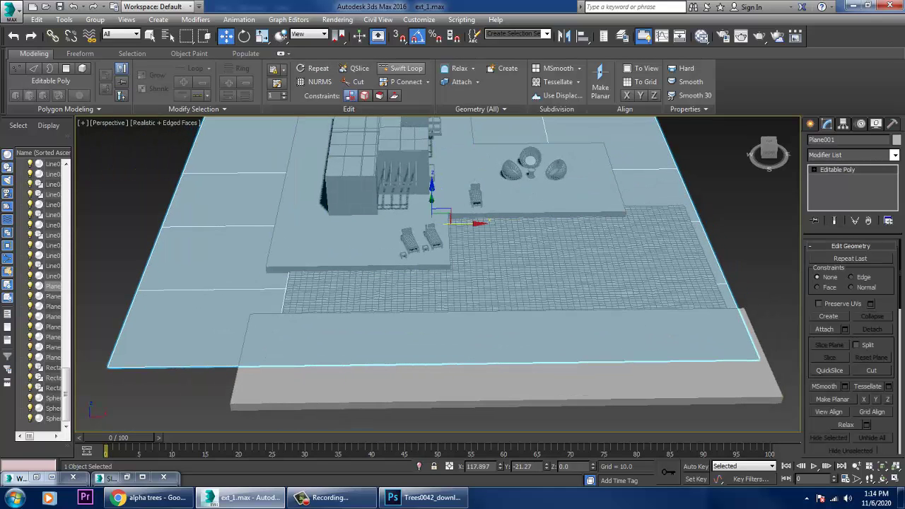
pyautogui.click(401, 68)
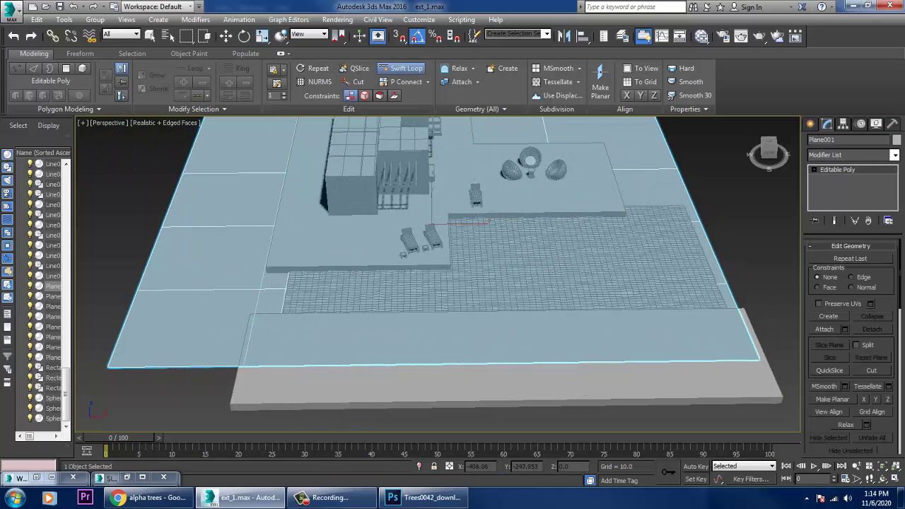
pyautogui.keyDown('alt'); pyautogui.moveTo(500, 256); pyautogui.dragTo(460, 271, button='middle'); pyautogui.keyUp('alt')
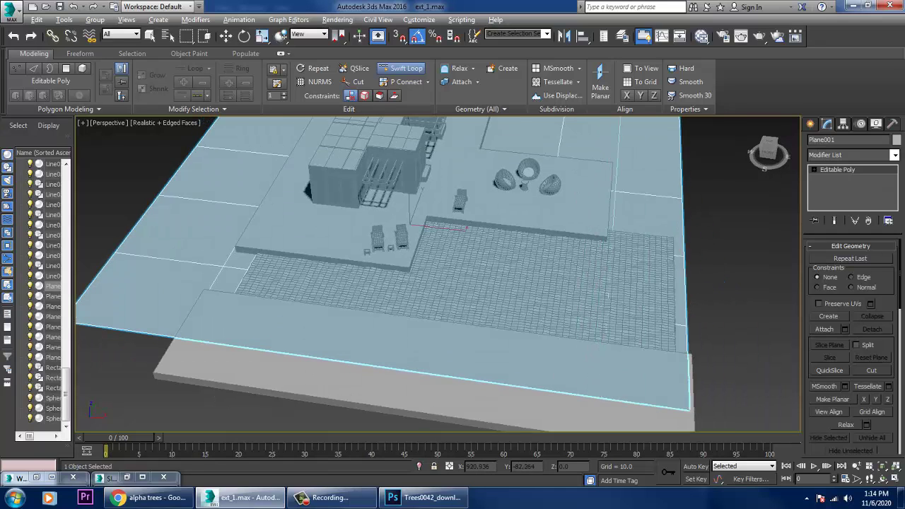
pyautogui.keyDown('alt'); pyautogui.moveTo(606, 296); pyautogui.dragTo(640, 272, button='middle'); pyautogui.keyUp('alt')
pyautogui.press('w')
# Isolate the ground plane and switch it to polygon sub-object level.
pyautogui.scroll(3, 580, 226)
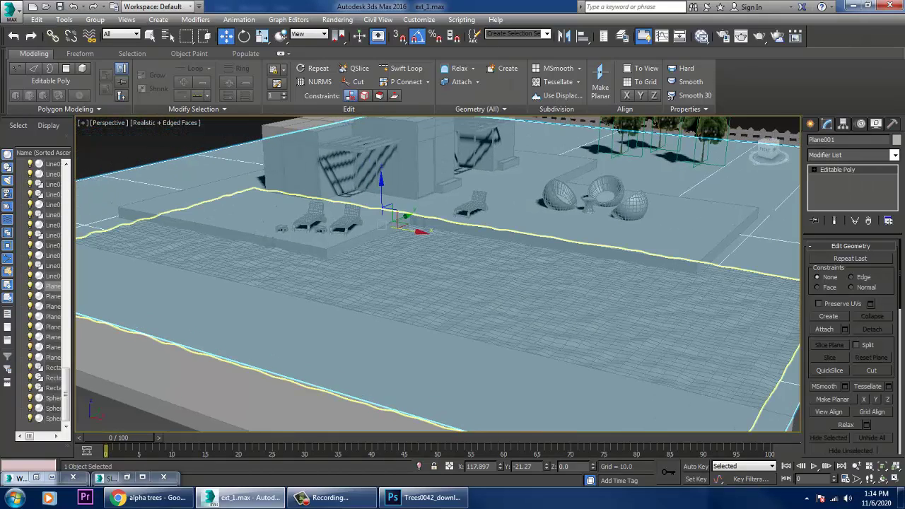
pyautogui.hotkey('alt', 'q')
pyautogui.keyDown('alt'); pyautogui.moveTo(504, 293); pyautogui.dragTo(497, 325, button='middle'); pyautogui.keyUp('alt')
pyautogui.scroll(4, 478, 320)
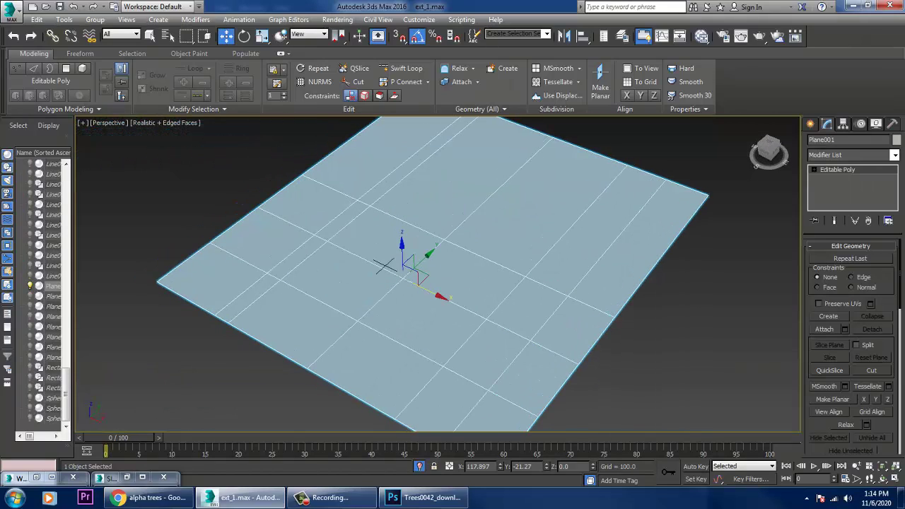
pyautogui.press('4')
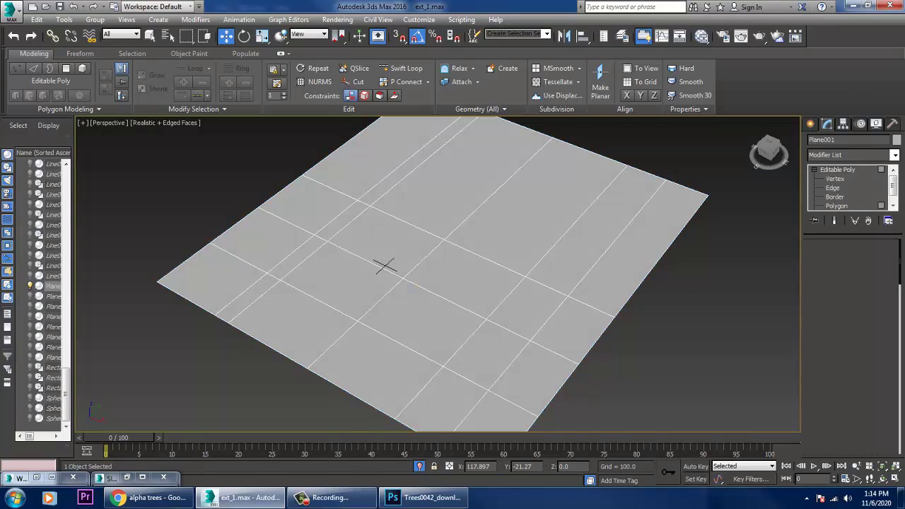
# Select the block of six adjoining polygons in the middle of the ground plane.
pyautogui.click(386, 283)
pyautogui.keyDown('ctrl'); pyautogui.click(386, 263); pyautogui.keyUp('ctrl')
pyautogui.keyDown('ctrl'); pyautogui.click(463, 275); pyautogui.keyUp('ctrl')
pyautogui.keyDown('ctrl'); pyautogui.click(425, 320); pyautogui.keyUp('ctrl')
pyautogui.keyDown('ctrl'); pyautogui.click(487, 354); pyautogui.keyUp('ctrl')
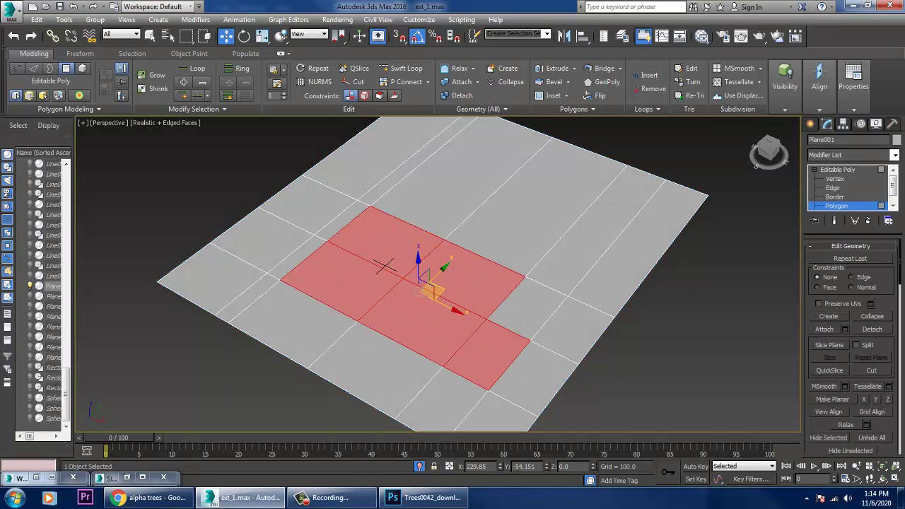
pyautogui.keyDown('ctrl'); pyautogui.click(527, 309); pyautogui.keyUp('ctrl')
# End the isolation and remove the ground polygon that sticks out beyond the terrace corner from the selection.
pyautogui.rightClick(711, 276)
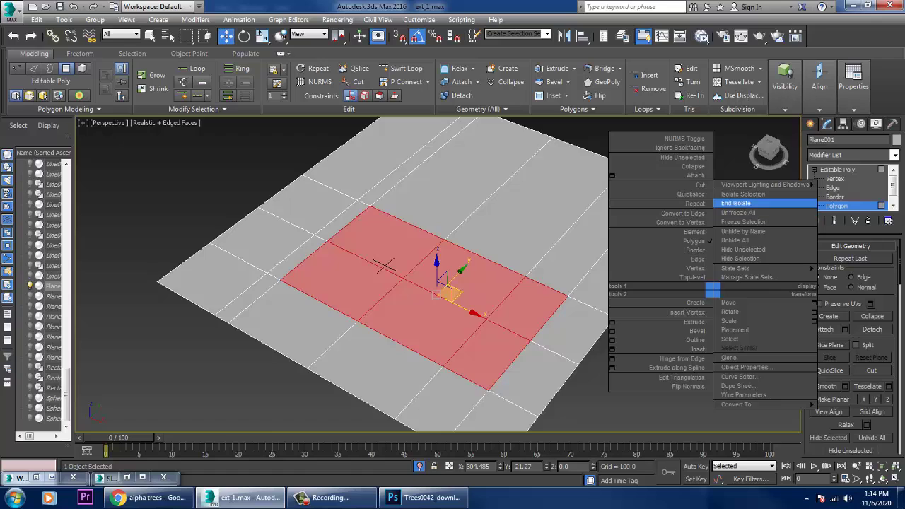
pyautogui.click(763, 203)
pyautogui.keyDown('alt'); pyautogui.moveTo(488, 282); pyautogui.dragTo(424, 305, button='middle'); pyautogui.keyUp('alt')
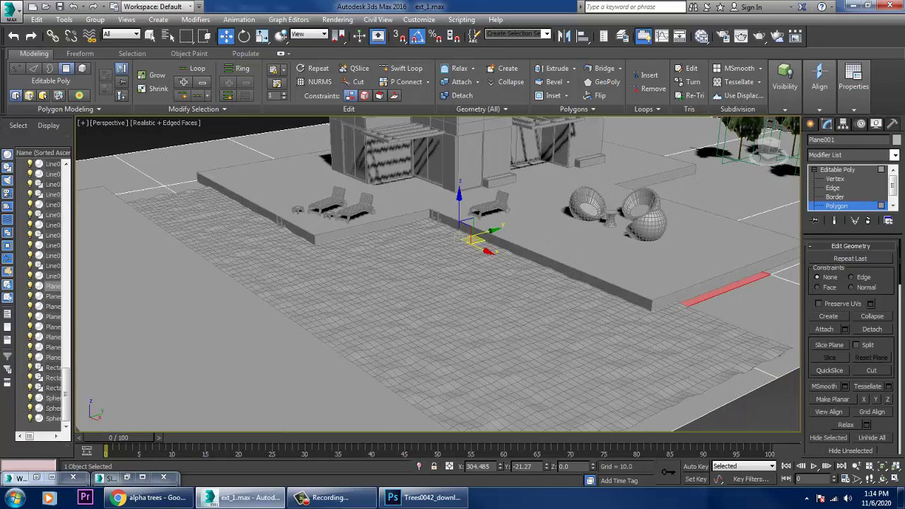
pyautogui.keyDown('alt'); pyautogui.click(729, 290); pyautogui.keyUp('alt')
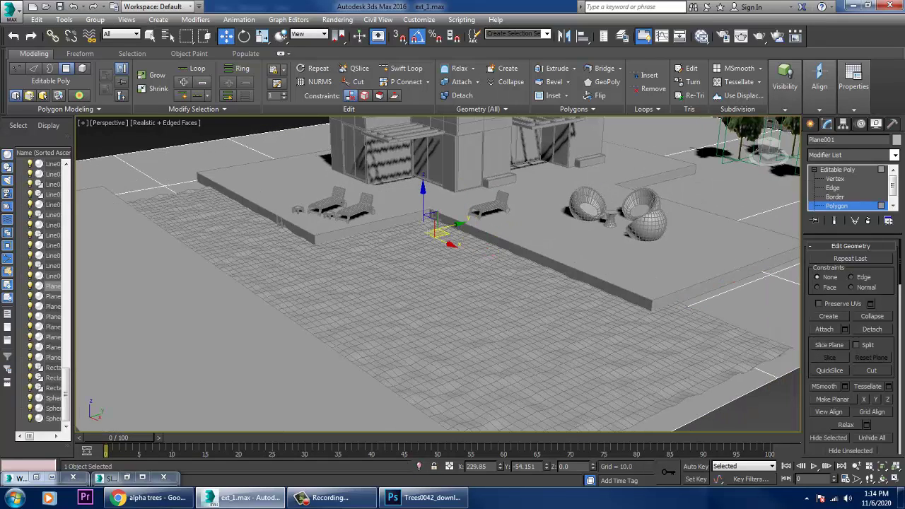
# In wireframe display, add the three front polygons under the pool and the deselected corner polygon, then restore shading.
pyautogui.press('F3')
pyautogui.press('F3')
pyautogui.press('F3')
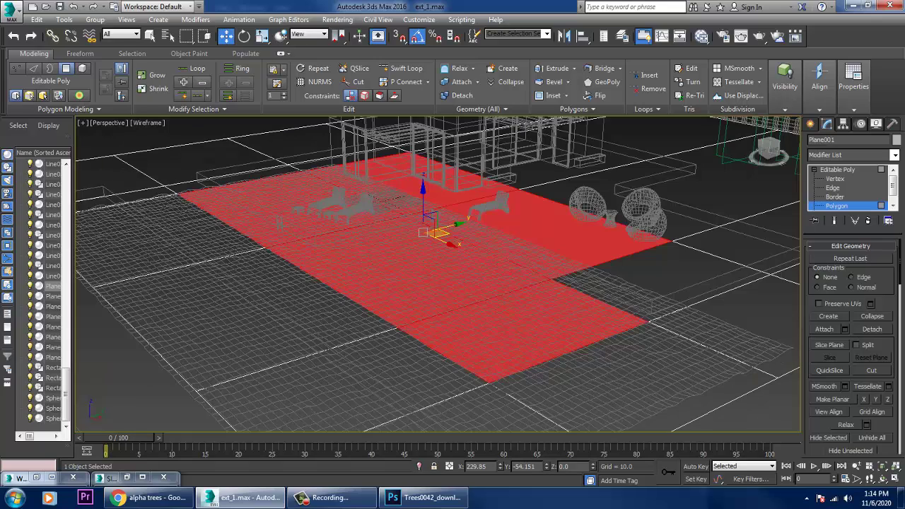
pyautogui.press('F3')
pyautogui.press('F3')
pyautogui.keyDown('ctrl'); pyautogui.click(341, 381); pyautogui.keyUp('ctrl')
pyautogui.keyDown('ctrl'); pyautogui.click(240, 316); pyautogui.keyUp('ctrl')
pyautogui.keyDown('ctrl'); pyautogui.click(160, 242); pyautogui.keyUp('ctrl')
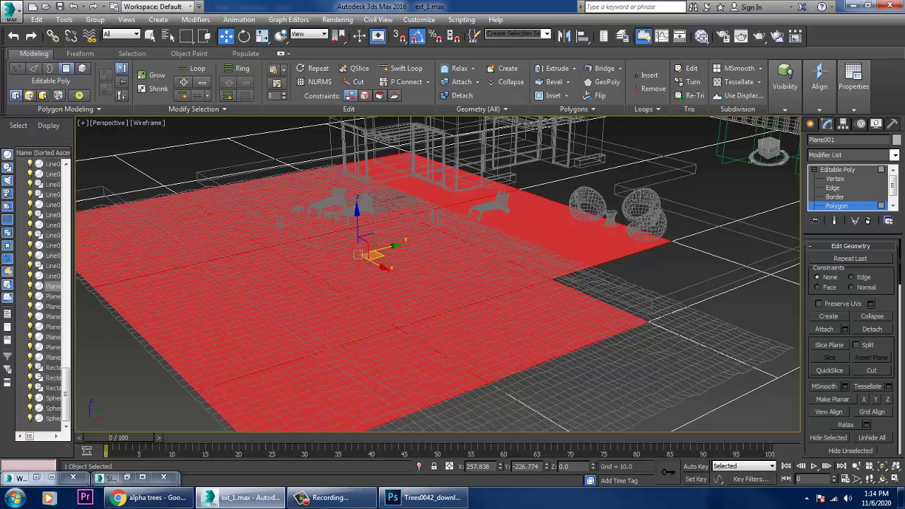
pyautogui.keyDown('ctrl'); pyautogui.click(656, 283); pyautogui.keyUp('ctrl')
pyautogui.press('F3')
pyautogui.moveTo(656, 283)
pyautogui.keyDown('alt'); pyautogui.mouseDown(button='middle')
pyautogui.moveTo(652, 311)
pyautogui.moveTo(690, 308)
pyautogui.moveTo(676, 310)
pyautogui.moveTo(720, 288)
pyautogui.moveTo(729, 297)
pyautogui.moveTo(648, 293)
pyautogui.mouseUp(button='middle'); pyautogui.keyUp('alt')
# In the Slate Material Editor, create a VRayMtl material and assign a Bitmap map to its diffuse colour.
pyautogui.press('m')
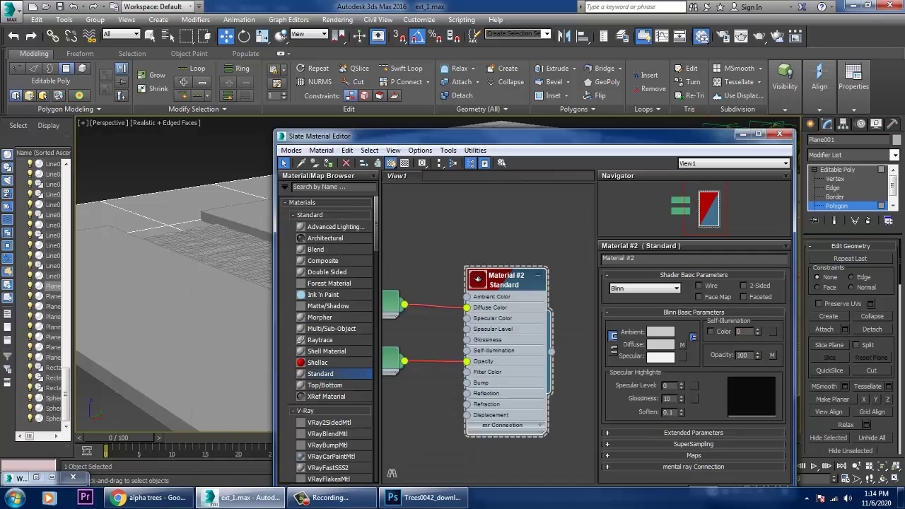
pyautogui.moveTo(453, 446); pyautogui.dragTo(460, 316, button='middle')
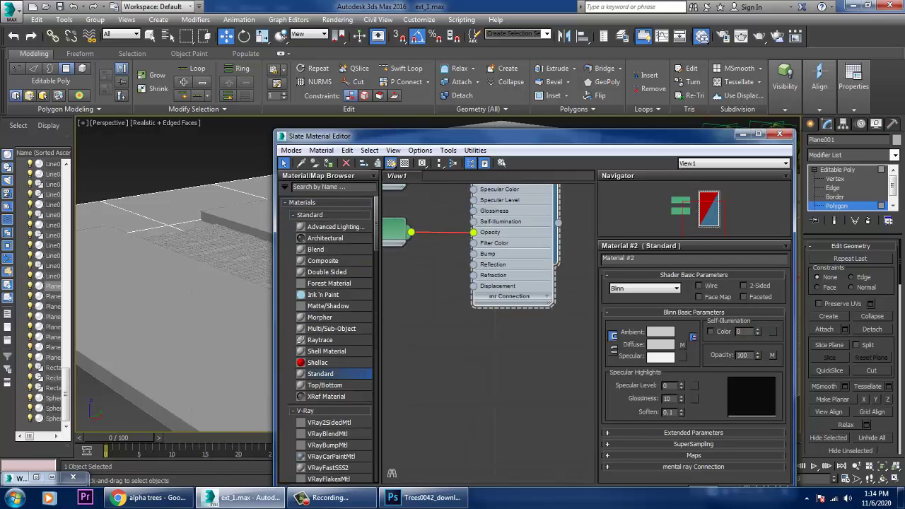
pyautogui.moveTo(495, 136); pyautogui.dragTo(491, 64)
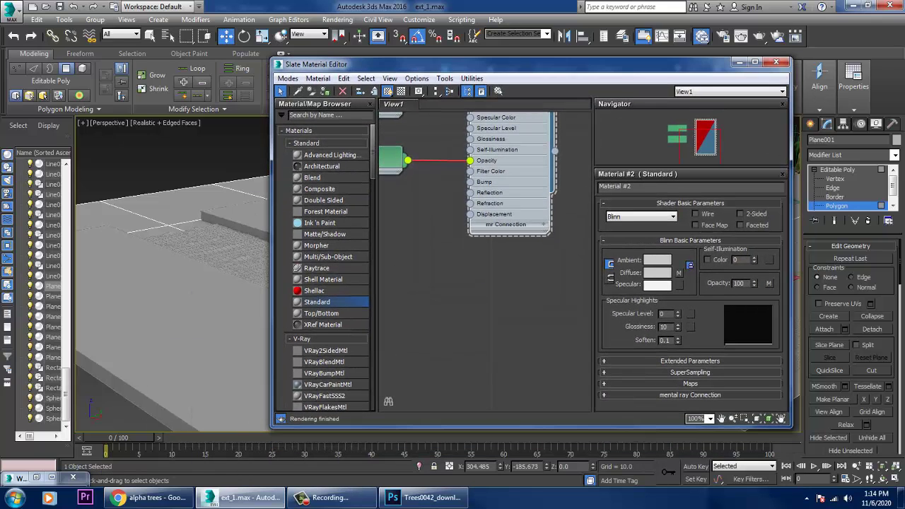
pyautogui.scroll(-6, 326, 269)
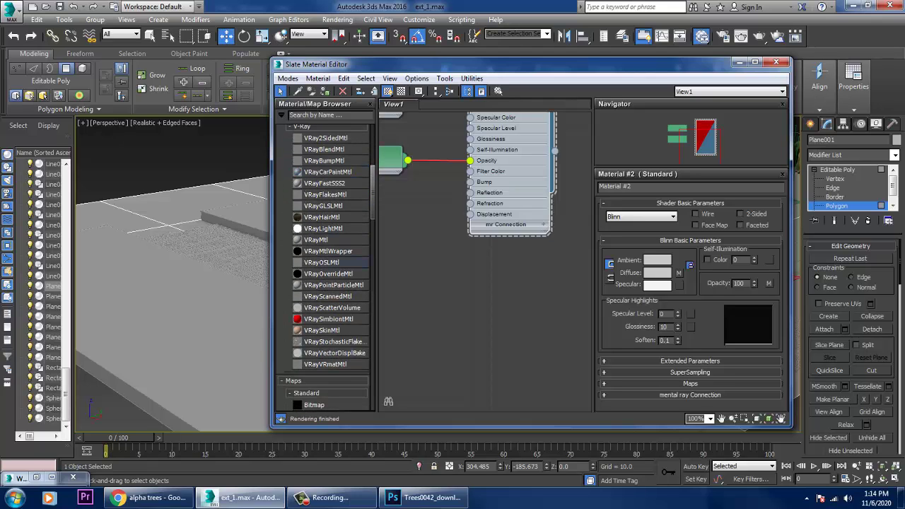
pyautogui.doubleClick(316, 240)
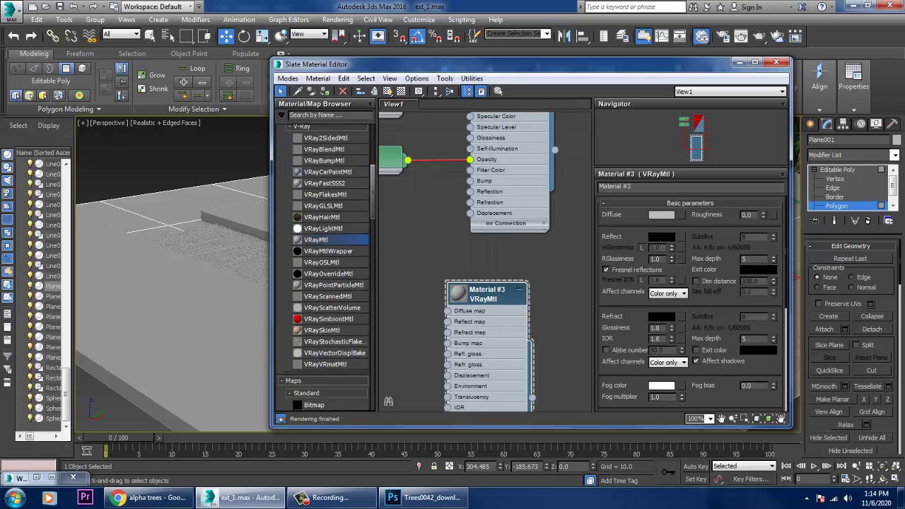
pyautogui.click(682, 215)
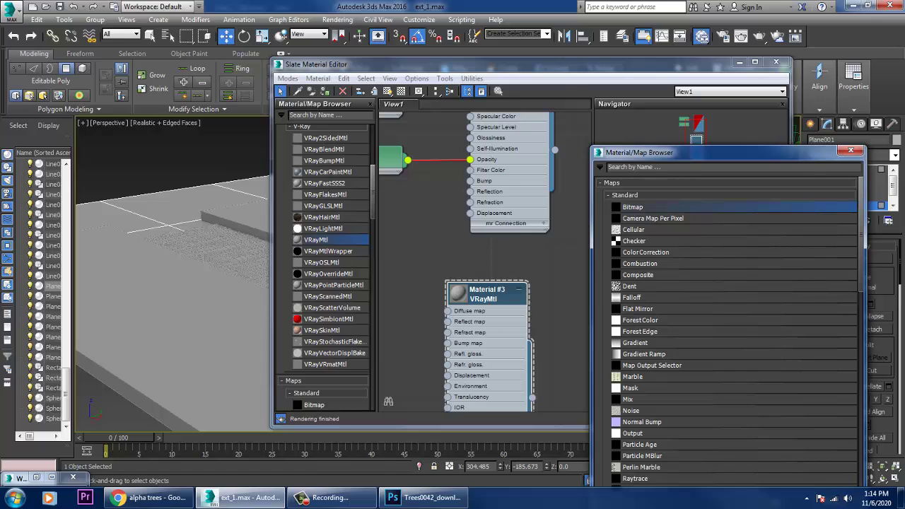
pyautogui.doubleClick(633, 208)
# Preview the images in the texture folder in search of a suitable texture for the pool floor.
pyautogui.click(98, 96)
pyautogui.click(158, 95)
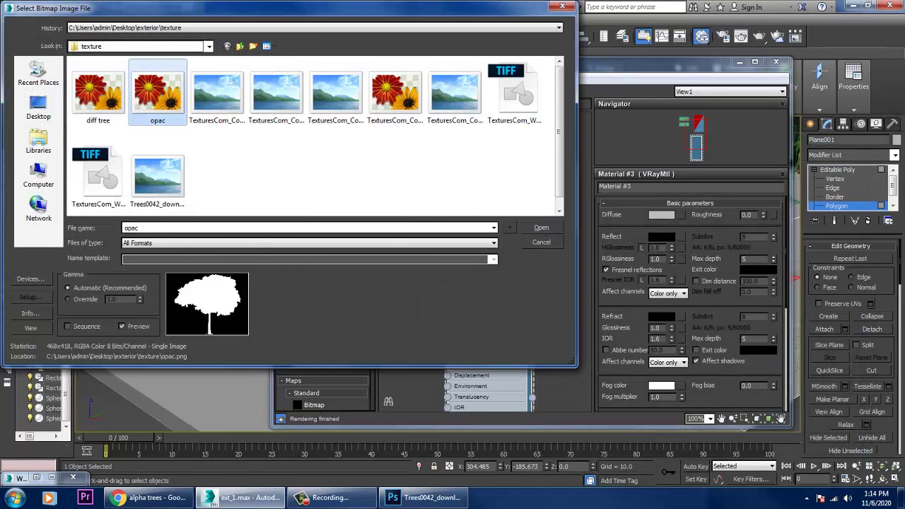
pyautogui.click(218, 96)
pyautogui.click(277, 95)
pyautogui.click(336, 95)
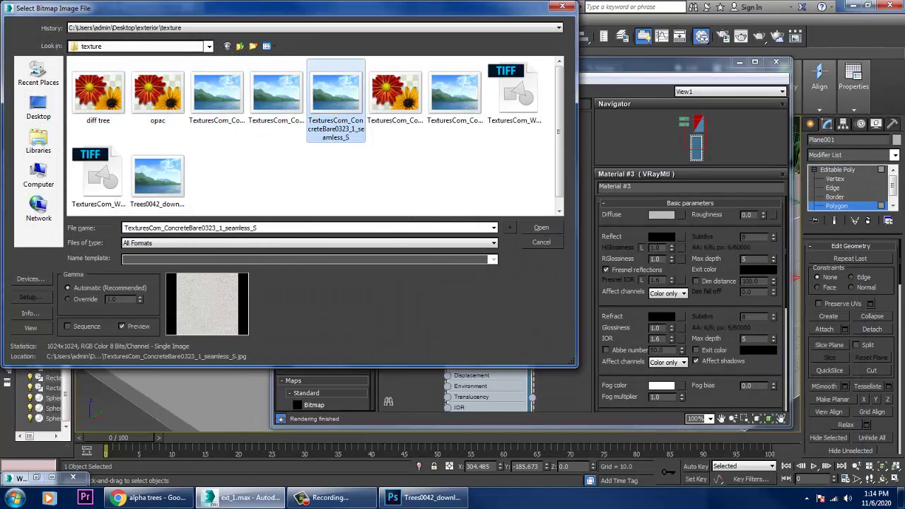
pyautogui.click(158, 178)
pyautogui.click(455, 99)
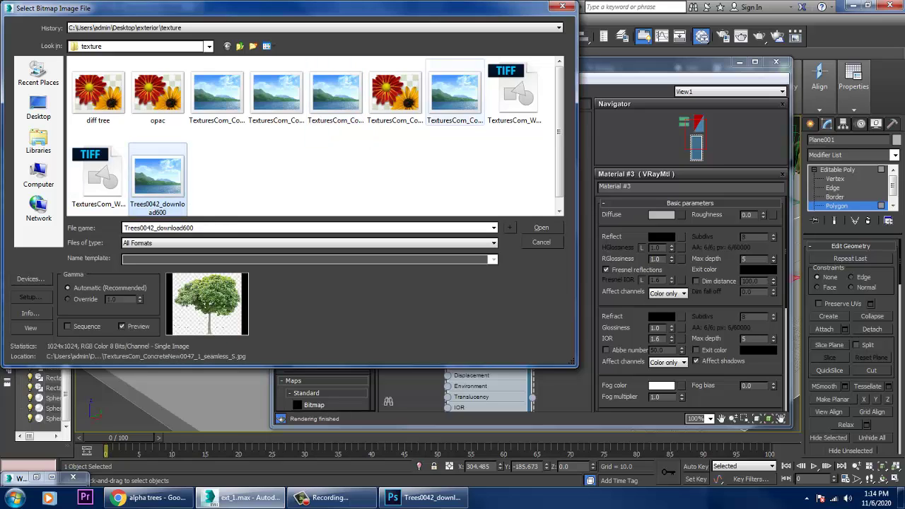
pyautogui.click(398, 102)
pyautogui.click(336, 101)
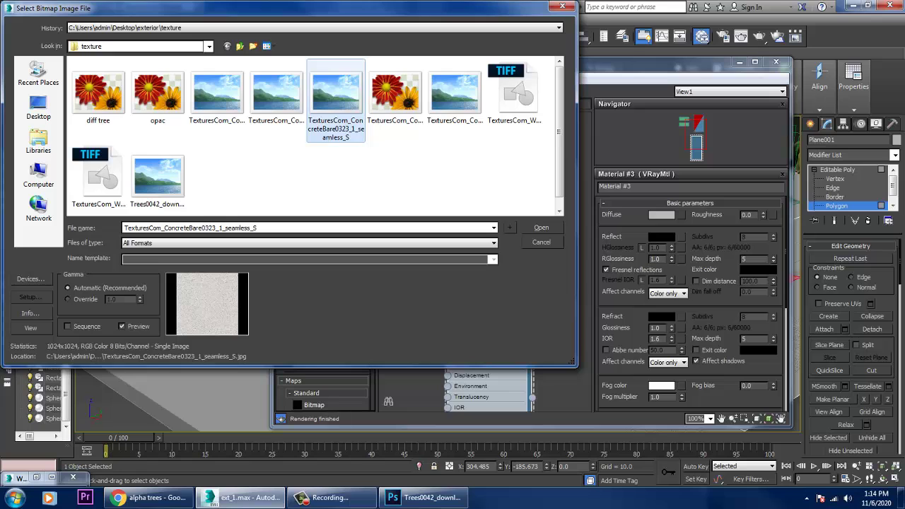
pyautogui.click(541, 228)
# Copy the swimming-pool-tile-500x500 image from the desktop into the texture folder inside the exterior folder.
pyautogui.press('super+d')
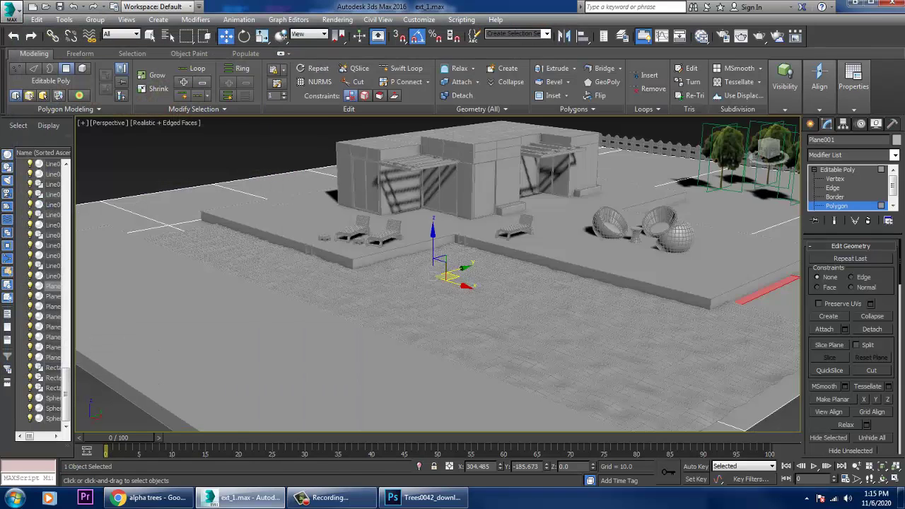
pyautogui.rightClick(21, 86)
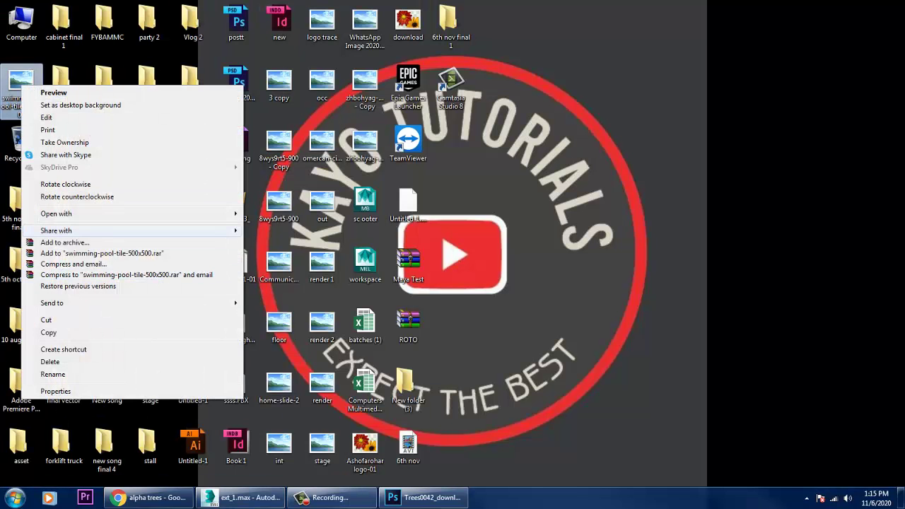
pyautogui.click(49, 333)
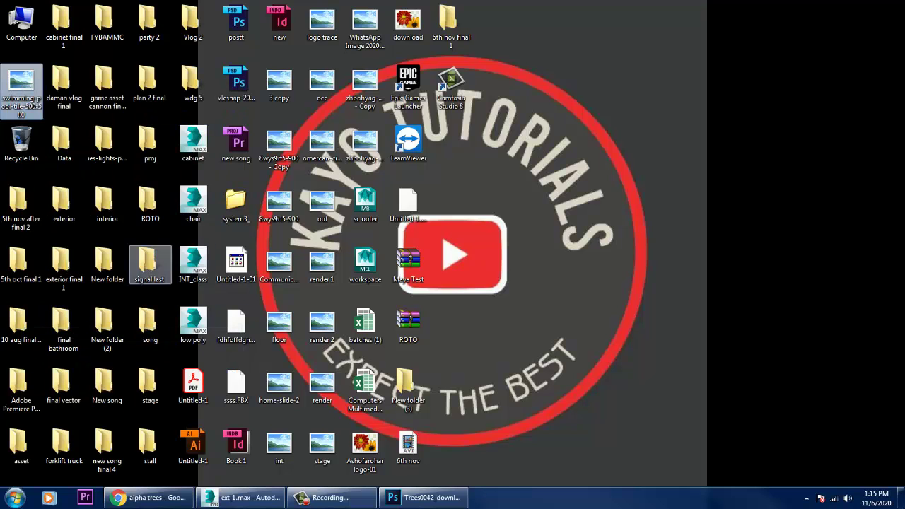
pyautogui.click(150, 266)
pyautogui.press('e')
pyautogui.press('e')
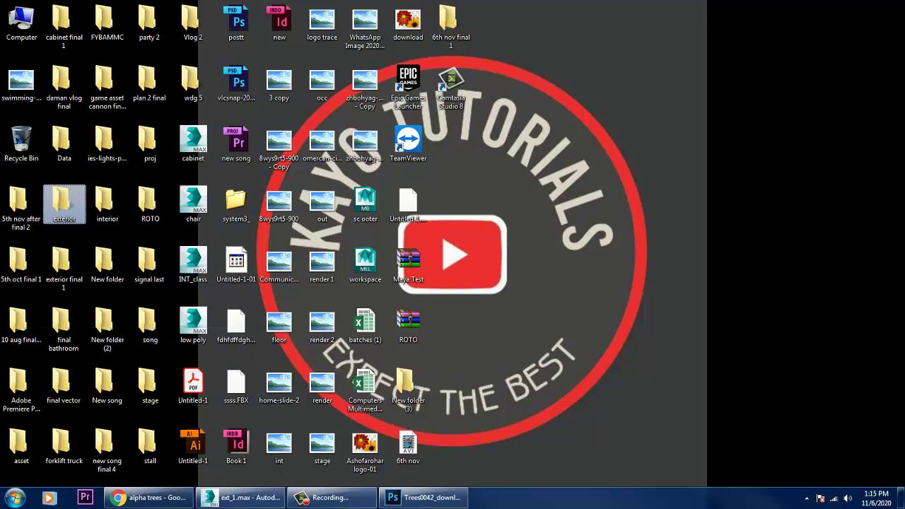
pyautogui.press('Return')
pyautogui.press('t')
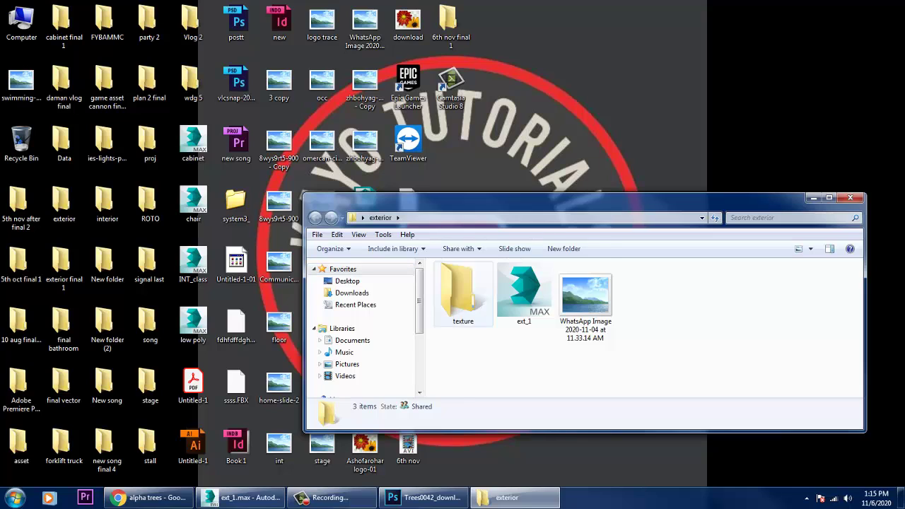
pyautogui.press('Return')
pyautogui.rightClick(723, 376)
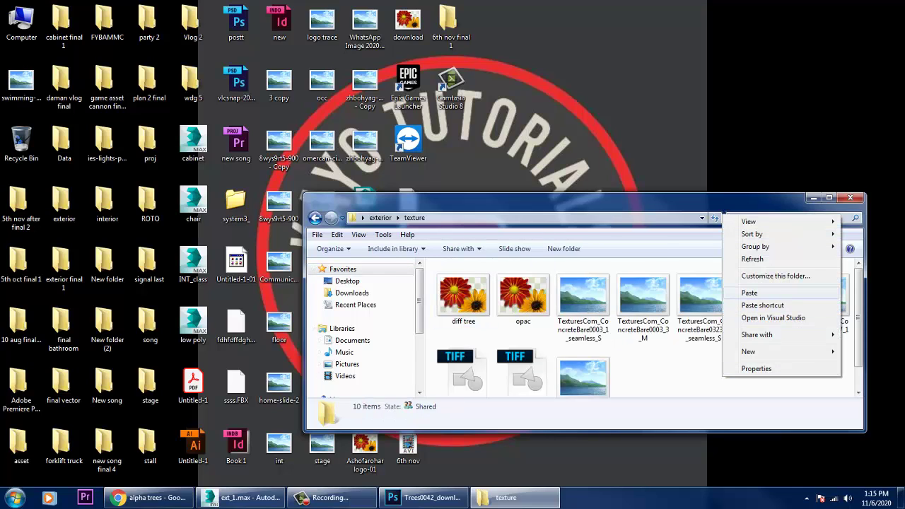
pyautogui.press('Return')
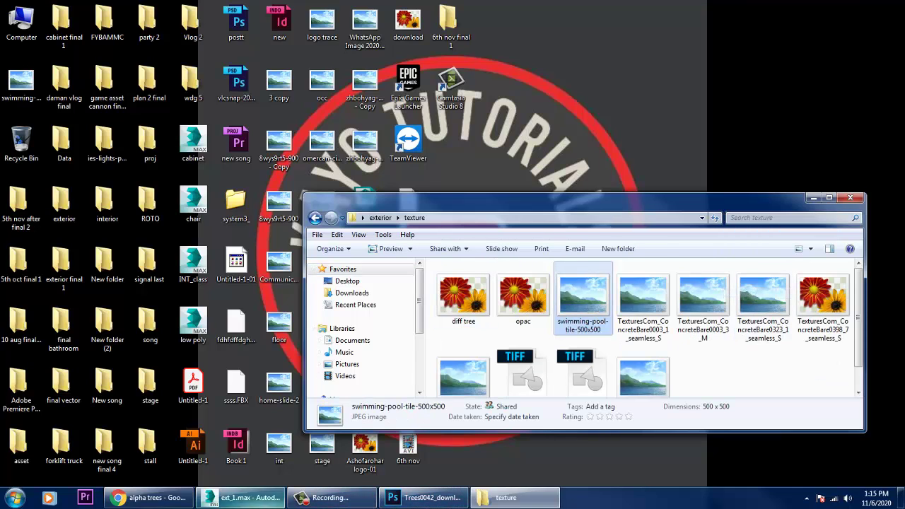
# Back in 3ds Max, load swimming-pool-tile-500x500 as the diffuse bitmap, tiled 6.0 in U and V, and show it in the viewport.
pyautogui.hotkey('alt', 'Tab')
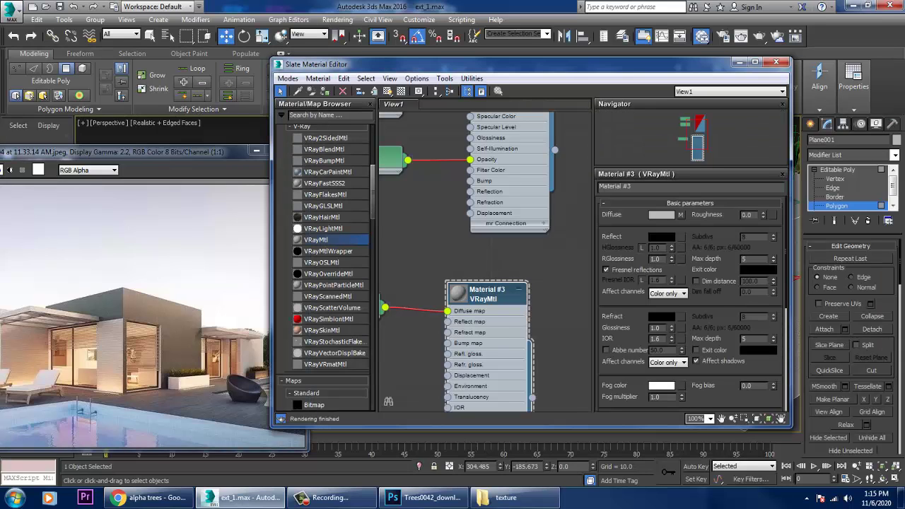
pyautogui.click(681, 215)
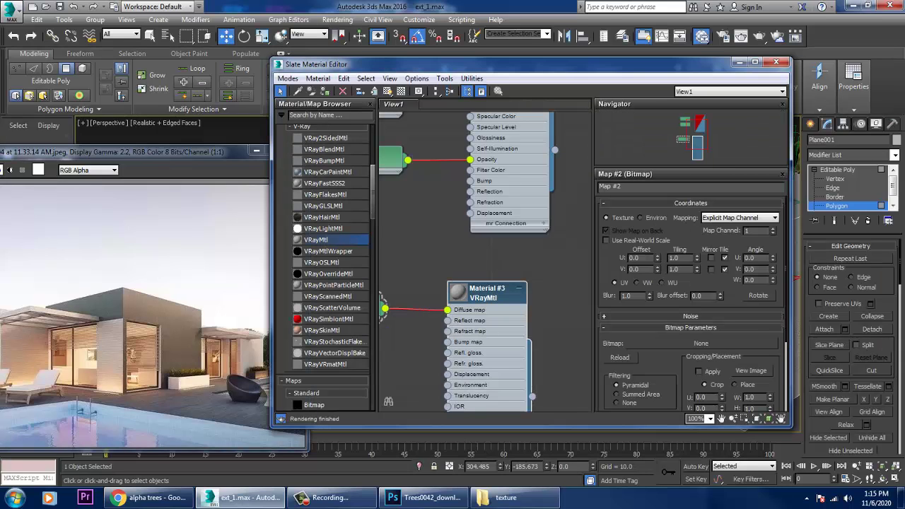
pyautogui.click(701, 344)
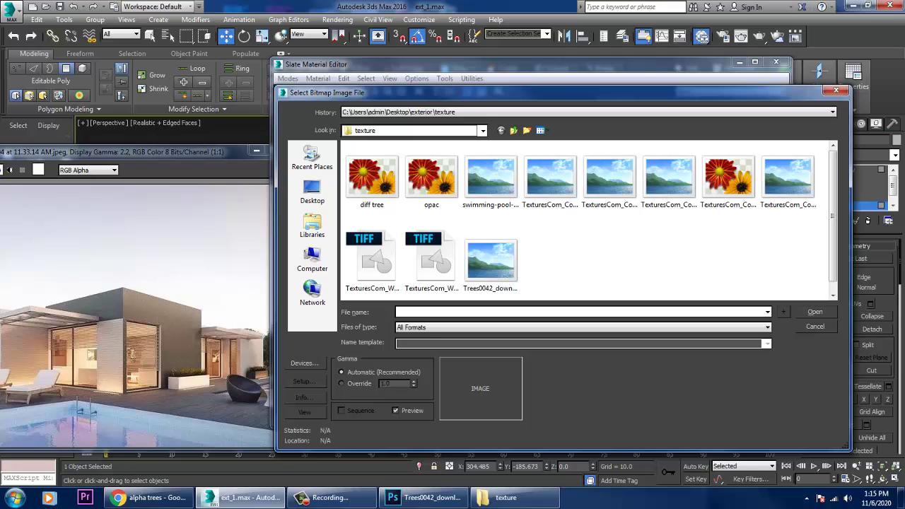
pyautogui.click(491, 261)
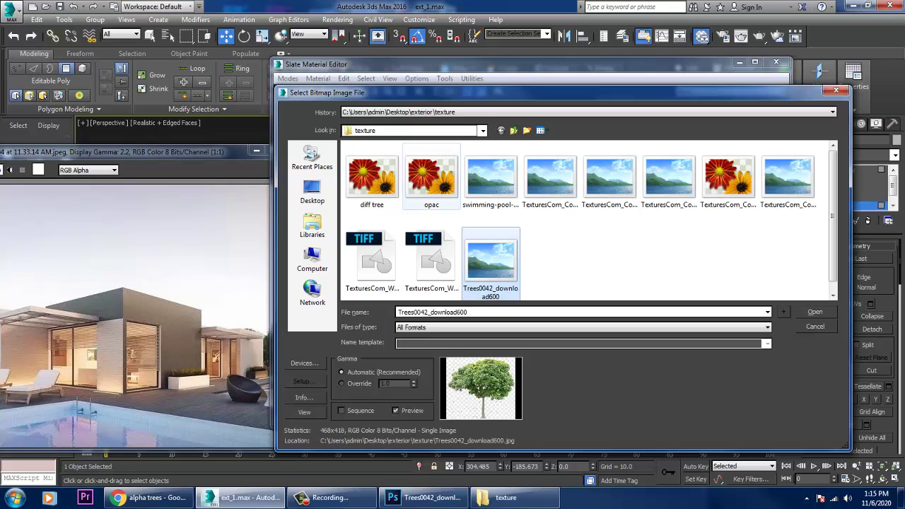
pyautogui.click(491, 177)
pyautogui.click(815, 312)
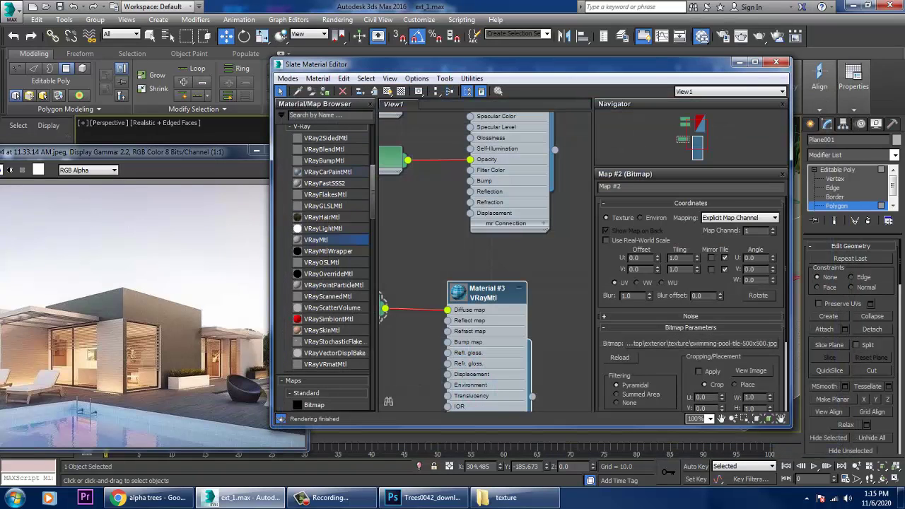
pyautogui.click(387, 91)
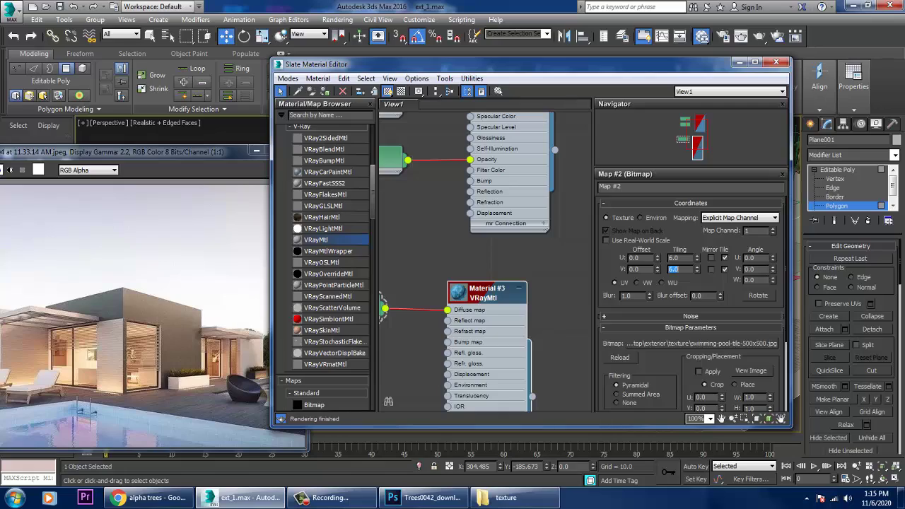
# Isolate the ground plane to examine the pool tile texture on its polygons, and end the isolation.
pyautogui.click(740, 63)
pyautogui.keyDown('alt'); pyautogui.moveTo(558, 248); pyautogui.dragTo(492, 286, button='middle'); pyautogui.keyUp('alt')
pyautogui.press('F3')
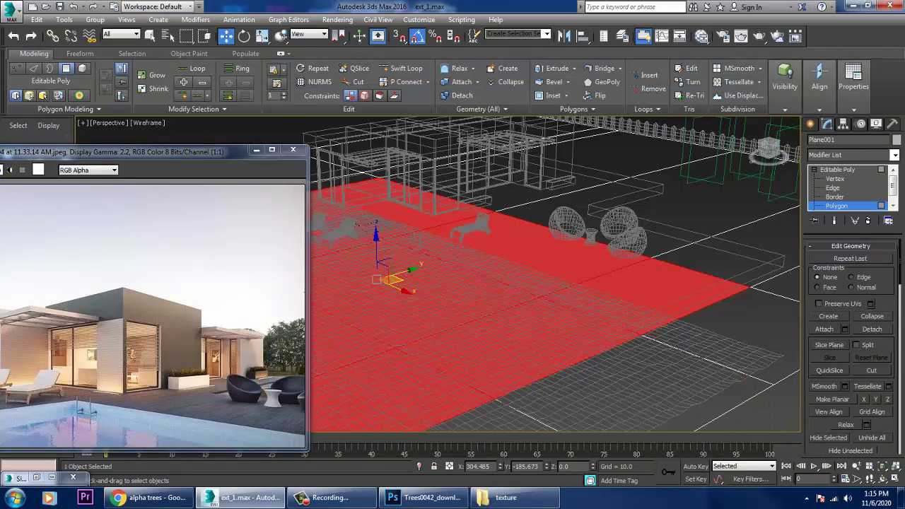
pyautogui.press('F3')
pyautogui.hotkey('alt', 'q')
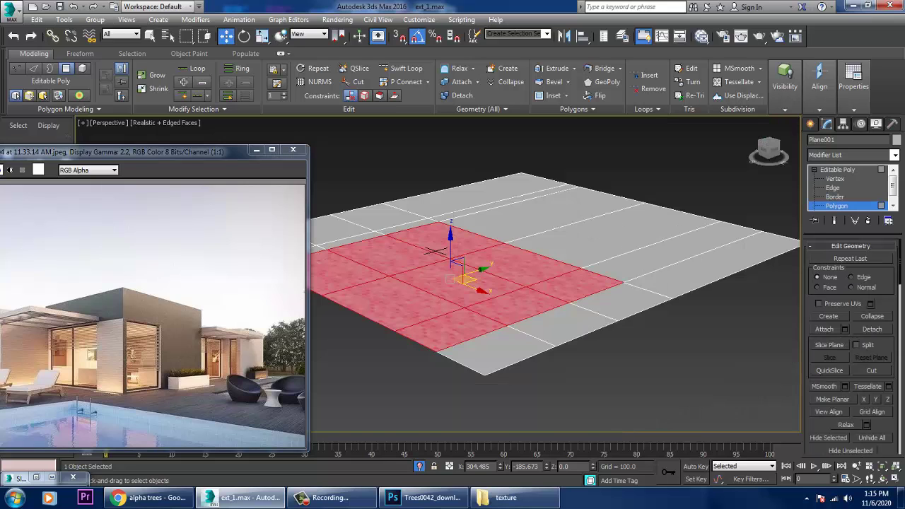
pyautogui.keyDown('alt'); pyautogui.moveTo(439, 221); pyautogui.dragTo(418, 241, button='middle'); pyautogui.keyUp('alt')
pyautogui.click(417, 240)
pyautogui.scroll(5, 417, 241)
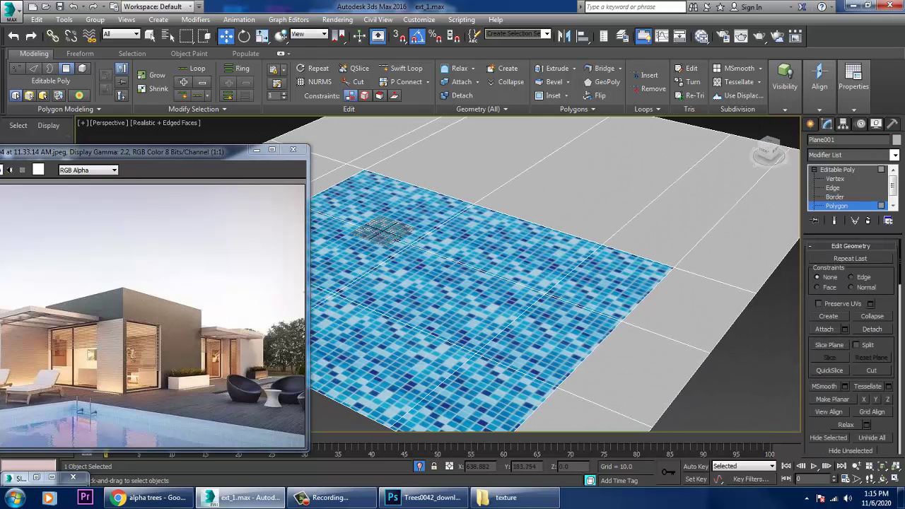
pyautogui.rightClick(673, 246)
pyautogui.click(696, 158)
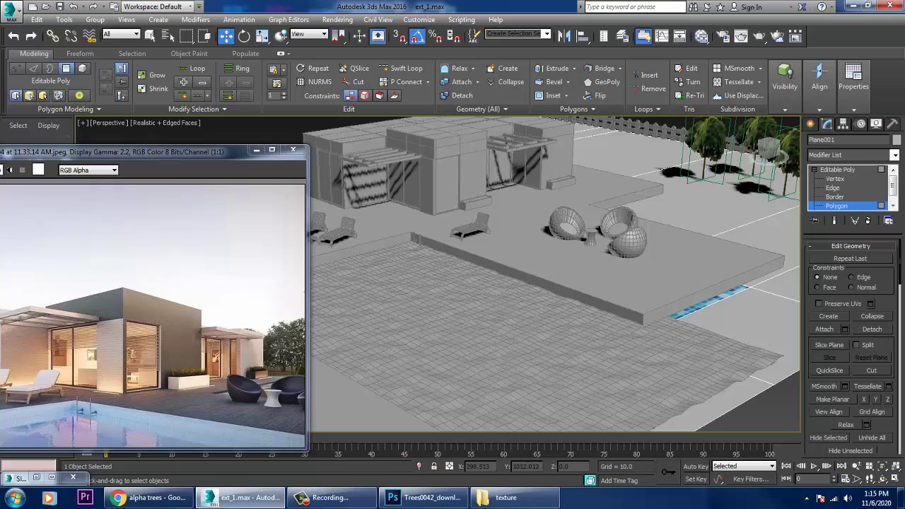
# Leave the ground's polygon level and convert the extruded terrace slab to an Editable Poly.
pyautogui.moveTo(601, 244); pyautogui.dragTo(711, 239, button='middle')
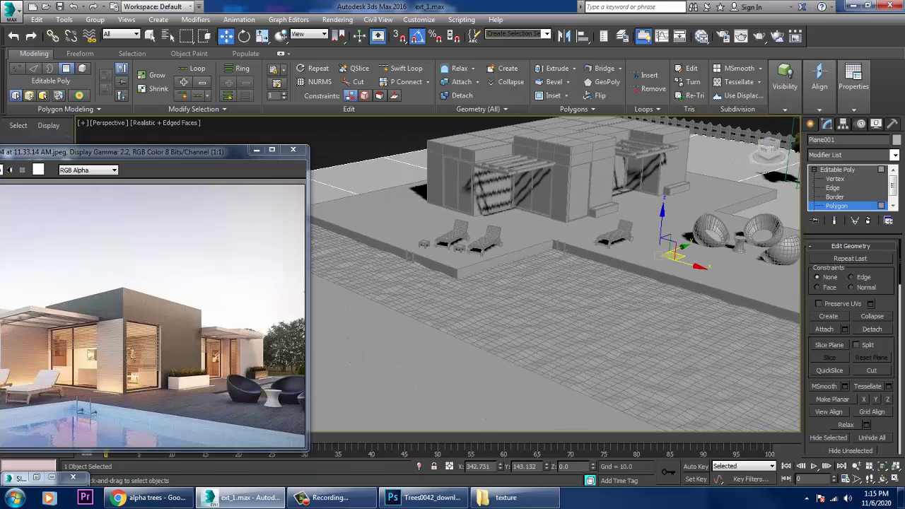
pyautogui.click(837, 169)
pyautogui.click(661, 232)
pyautogui.moveTo(608, 242); pyautogui.dragTo(750, 265, button='middle')
pyautogui.scroll(4, 566, 276)
pyautogui.moveTo(624, 283); pyautogui.dragTo(628, 282, button='middle')
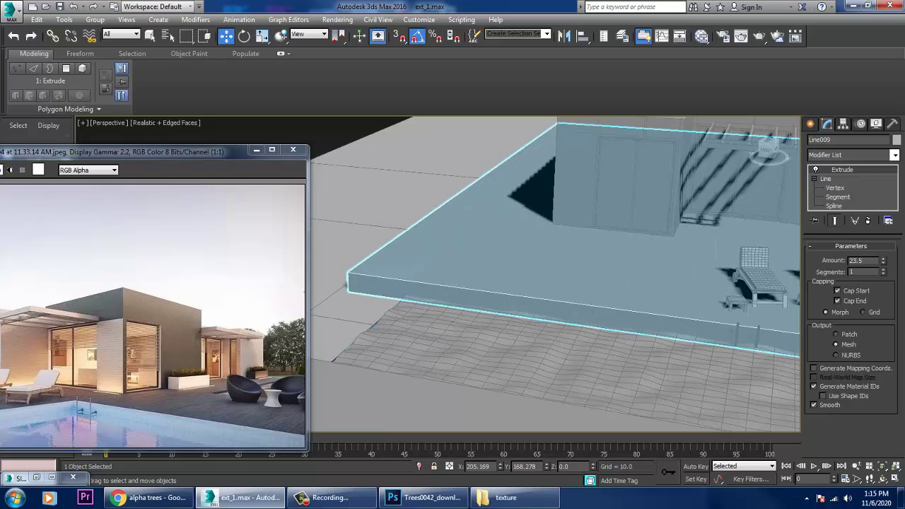
pyautogui.rightClick(501, 287)
pyautogui.moveTo(552, 378)
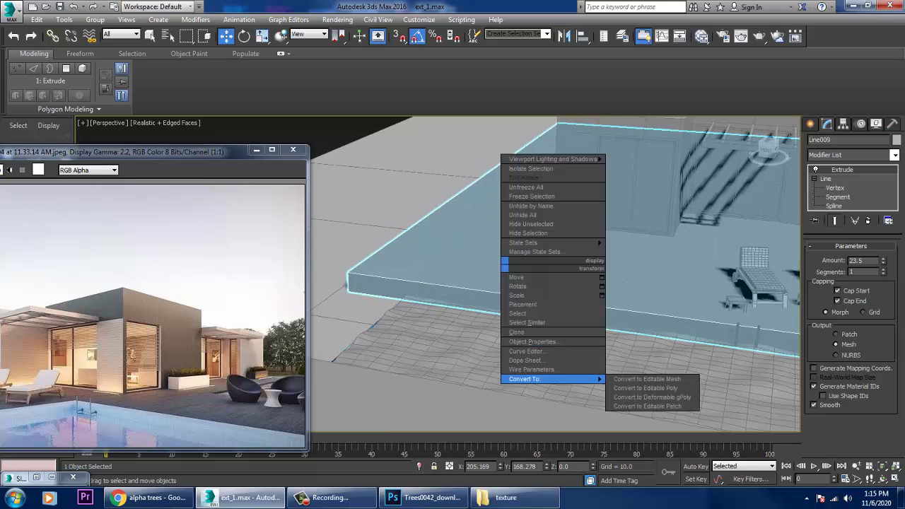
pyautogui.click(650, 380)
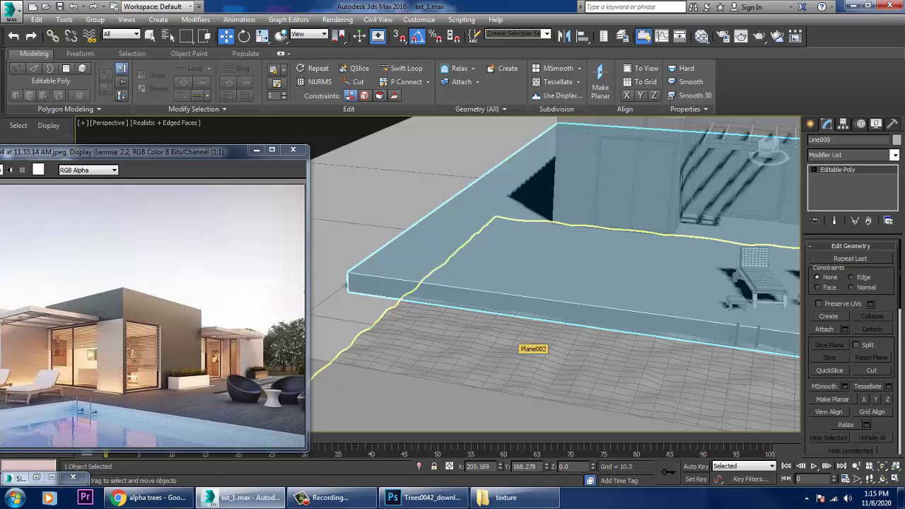
# Select the terrace slab's three side polygons facing the pool and bring up the pool tile material.
pyautogui.press('4')
pyautogui.click(522, 308)
pyautogui.moveTo(522, 308); pyautogui.dragTo(399, 302, button='middle')
pyautogui.moveTo(601, 311); pyautogui.dragTo(443, 297, button='middle')
pyautogui.keyDown('alt'); pyautogui.moveTo(443, 297); pyautogui.dragTo(403, 290, button='middle'); pyautogui.keyUp('alt')
pyautogui.keyDown('ctrl'); pyautogui.click(609, 313); pyautogui.keyUp('ctrl')
pyautogui.keyDown('ctrl'); pyautogui.click(728, 275); pyautogui.keyUp('ctrl')
pyautogui.keyDown('alt'); pyautogui.moveTo(495, 283); pyautogui.dragTo(354, 279, button='middle'); pyautogui.keyUp('alt')
pyautogui.press('m')
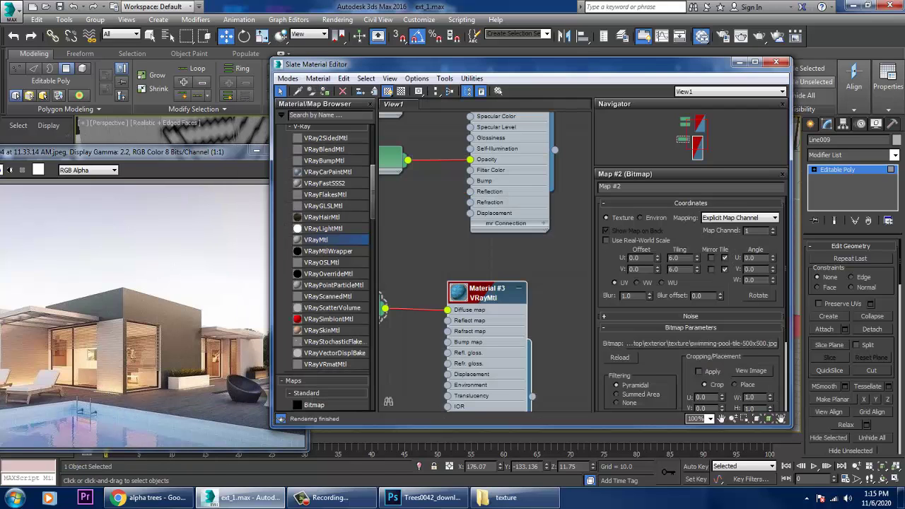
pyautogui.click(740, 63)
# Add a UVW Map modifier with Box mapping to the terrace slab's selected pool-side polygons.
pyautogui.keyDown('alt'); pyautogui.moveTo(523, 283); pyautogui.dragTo(579, 274, button='middle'); pyautogui.keyUp('alt')
pyautogui.click(895, 155)
pyautogui.click(894, 155)
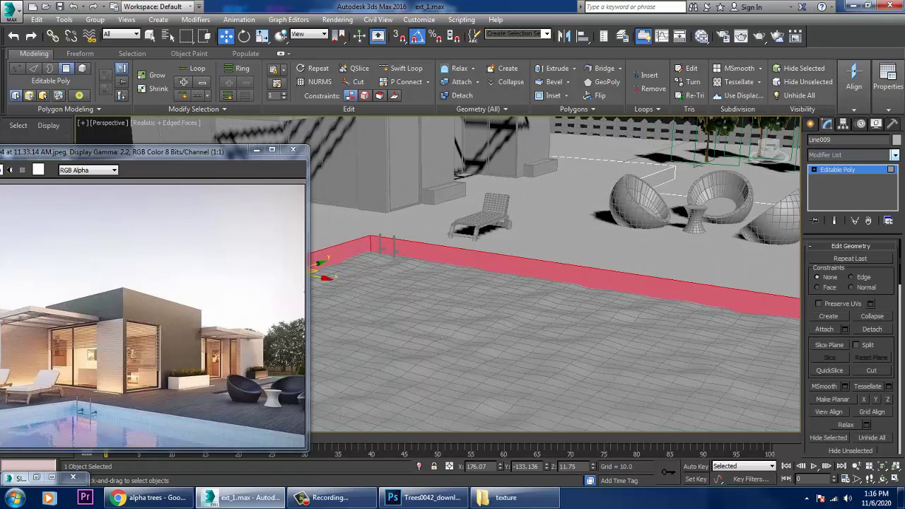
pyautogui.click(895, 155)
pyautogui.press('u')
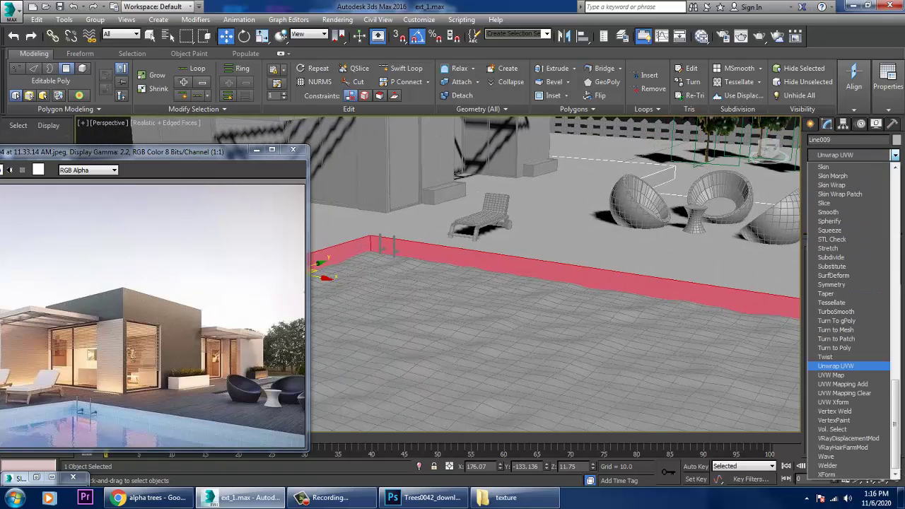
pyautogui.press('Return')
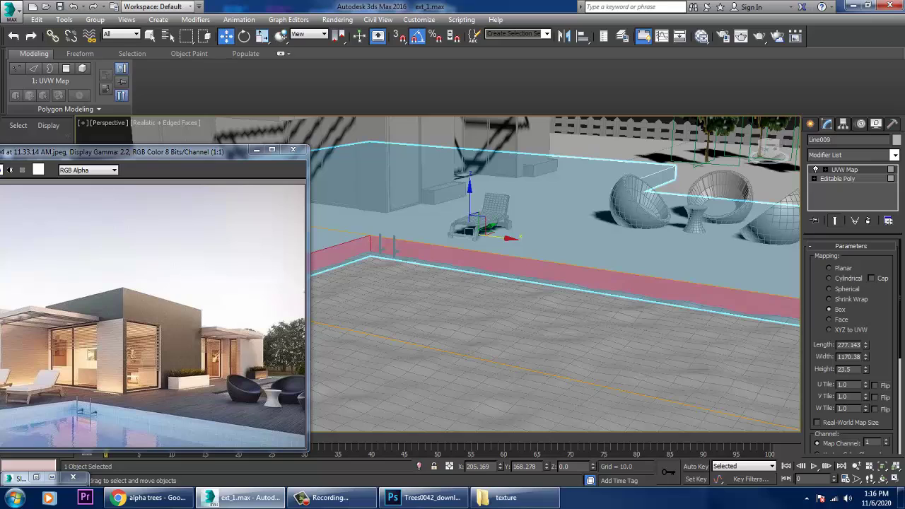
pyautogui.moveTo(866, 370); pyautogui.dragTo(865, 396)
pyautogui.hotkey('ctrl', 'z')
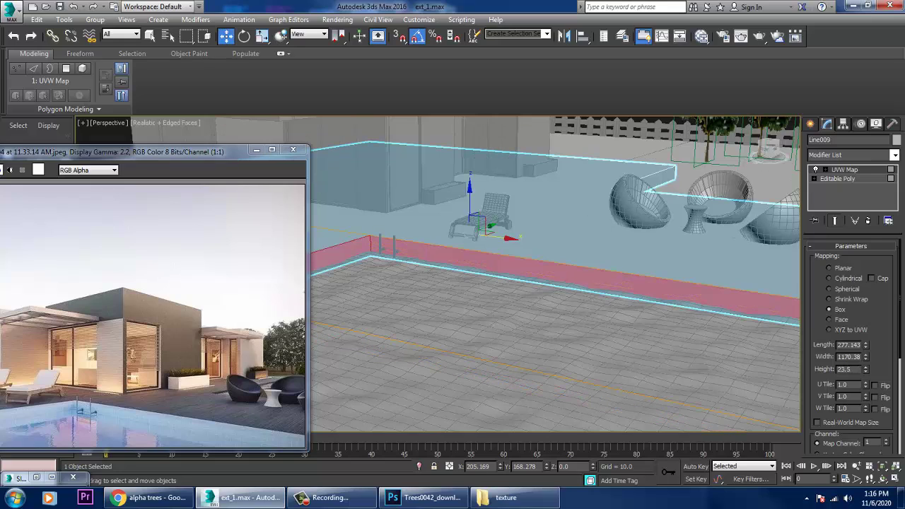
pyautogui.hotkey('ctrl', 'z')
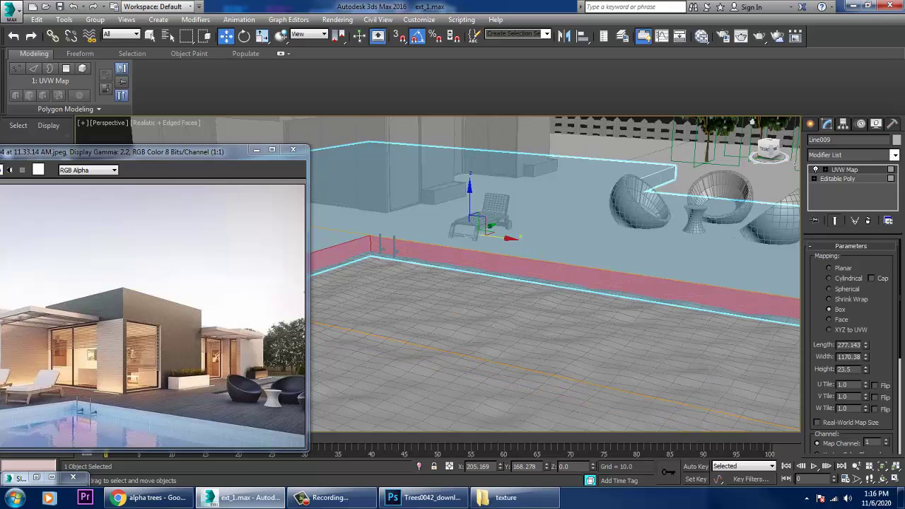
pyautogui.hotkey('ctrl', 'z')
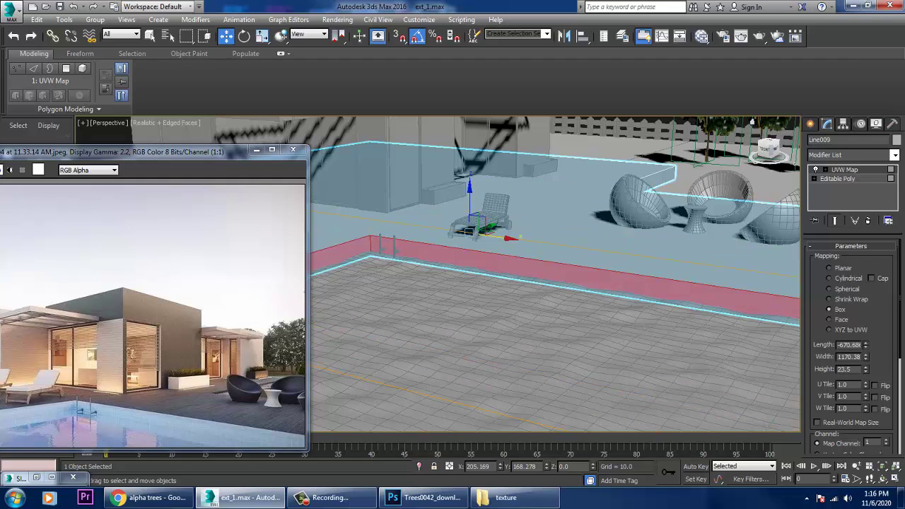
pyautogui.hotkey('ctrl', 'z')
# Set the UVW Map height of the terrace slab's pool-side polygons to 642.725.
pyautogui.scroll(5, 636, 255)
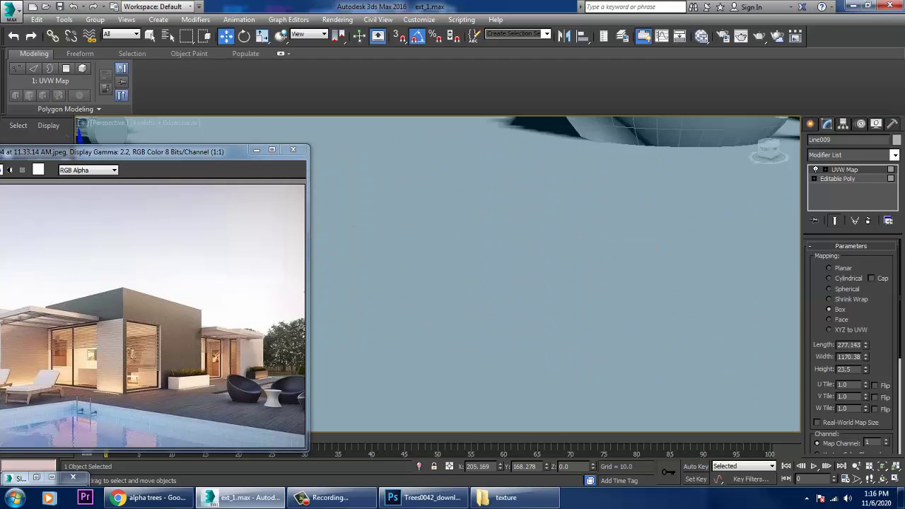
pyautogui.scroll(-5, 623, 235)
pyautogui.moveTo(623, 235); pyautogui.dragTo(666, 209, button='middle')
pyautogui.scroll(2, 662, 222)
pyautogui.scroll(3, 641, 279)
pyautogui.scroll(6, 640, 280)
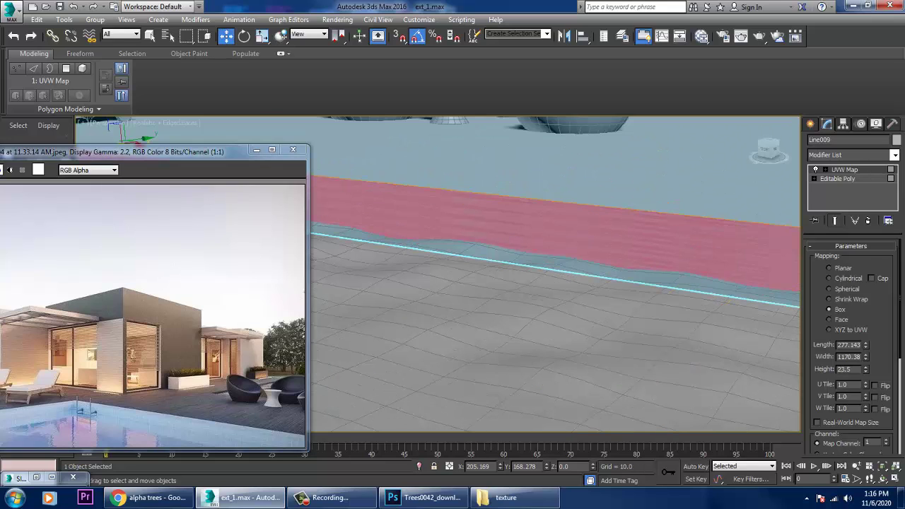
pyautogui.moveTo(866, 370); pyautogui.dragTo(866, 220)
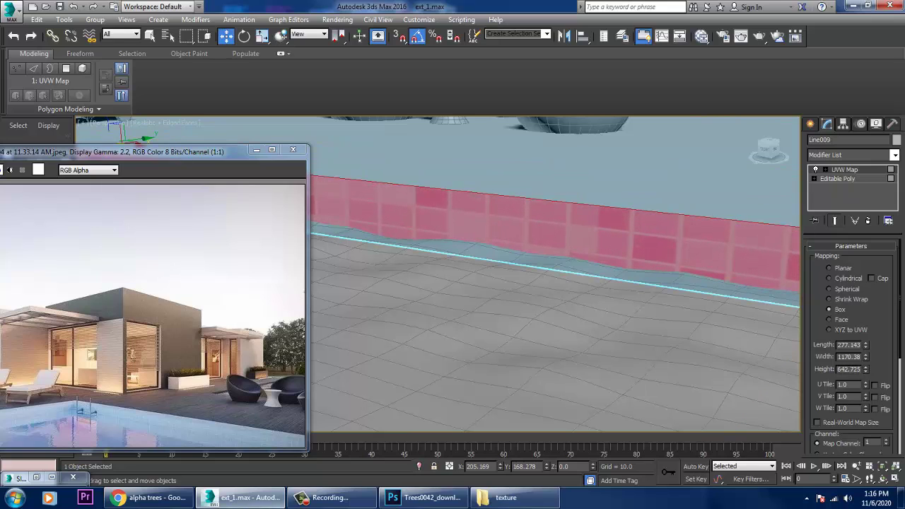
# Convert the mapped terrace slab to an Editable Poly and check the tiled pool edge.
pyautogui.scroll(-10, 555, 276)
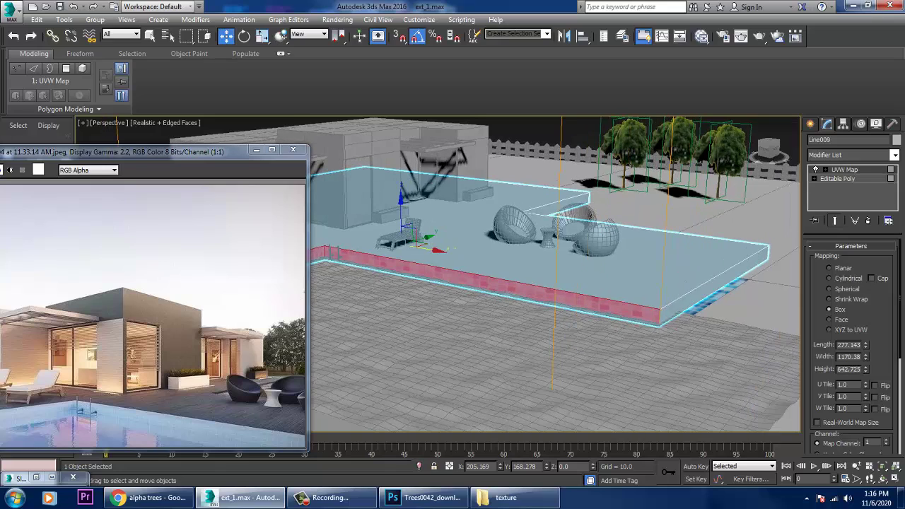
pyautogui.rightClick(622, 280)
pyautogui.moveTo(676, 395)
pyautogui.click(771, 404)
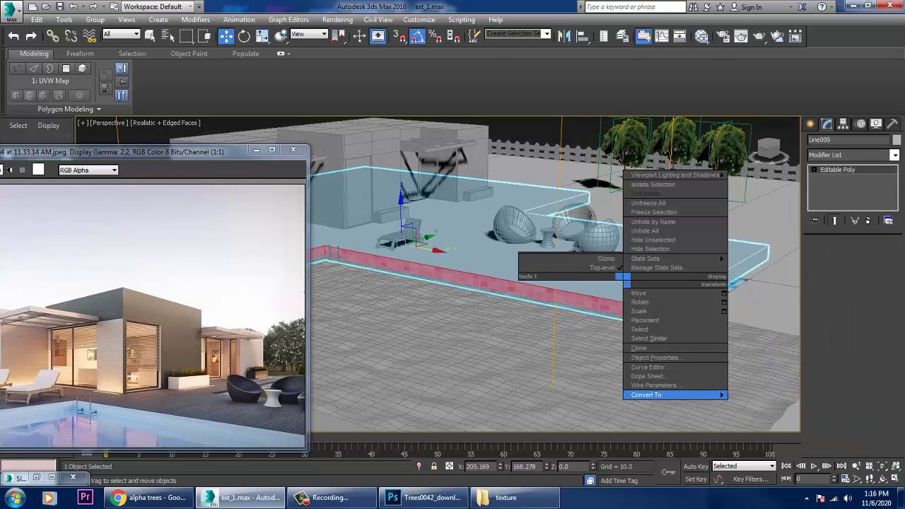
pyautogui.moveTo(460, 297); pyautogui.dragTo(538, 305, button='middle')
pyautogui.keyDown('alt'); pyautogui.moveTo(471, 272); pyautogui.dragTo(477, 255, button='middle'); pyautogui.keyUp('alt')
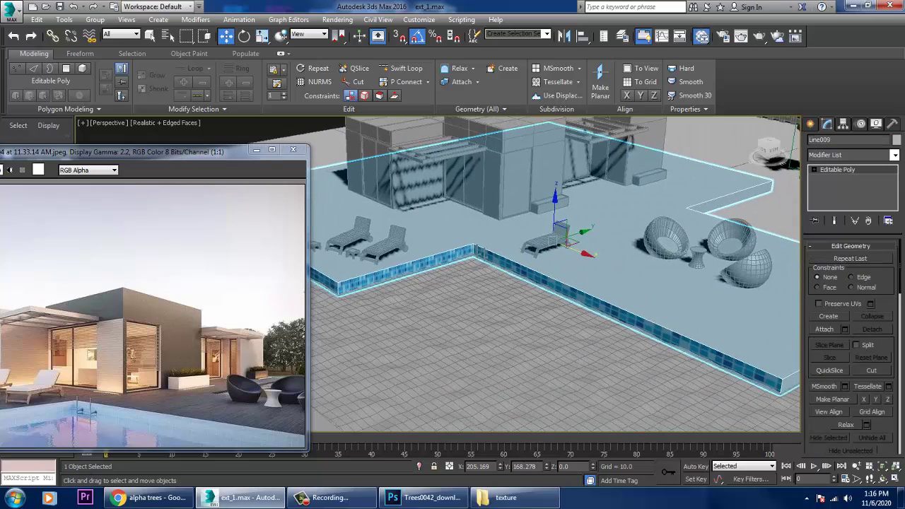
# Give the pool tile VRayMtl a light grey reflection colour and minimize the material editor.
pyautogui.press('m')
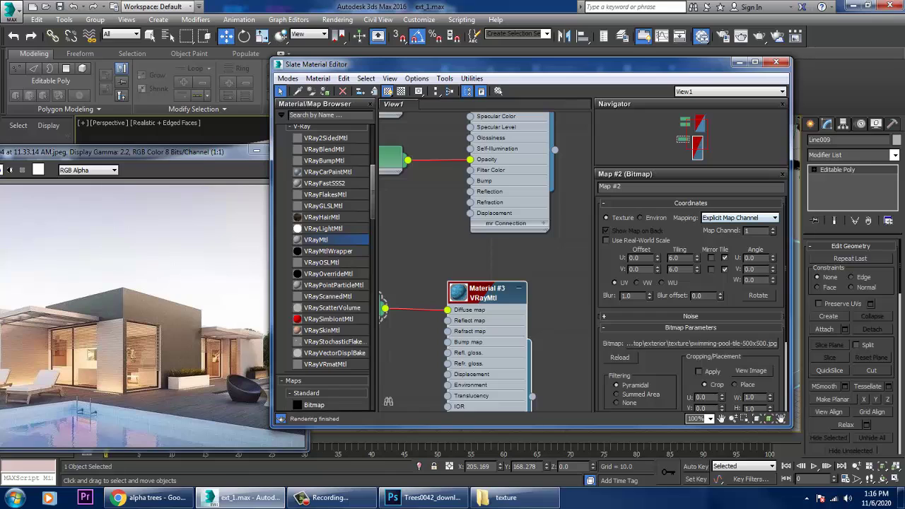
pyautogui.doubleClick(486, 292)
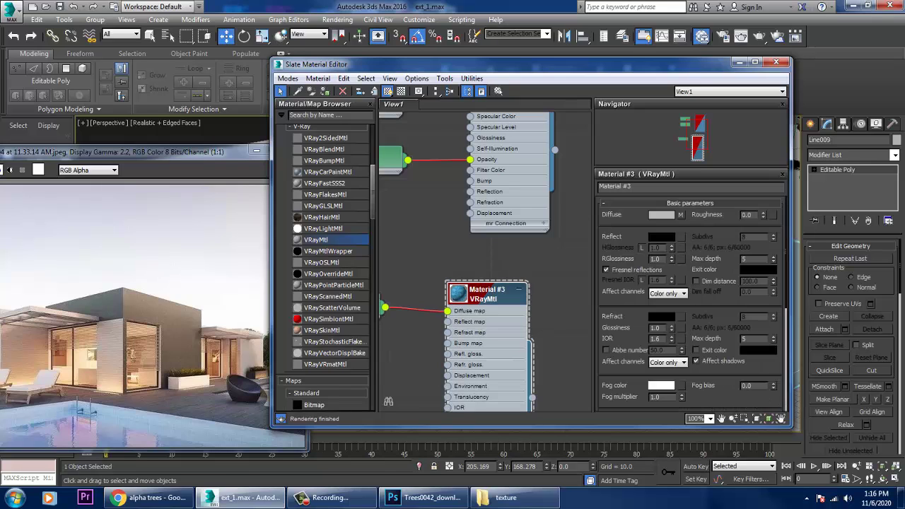
pyautogui.click(661, 236)
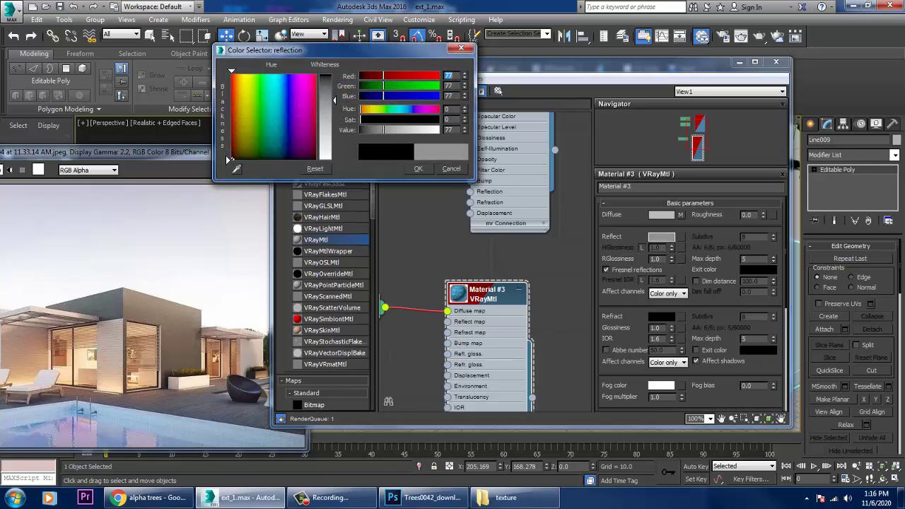
pyautogui.moveTo(335, 100); pyautogui.dragTo(334, 110)
pyautogui.click(418, 169)
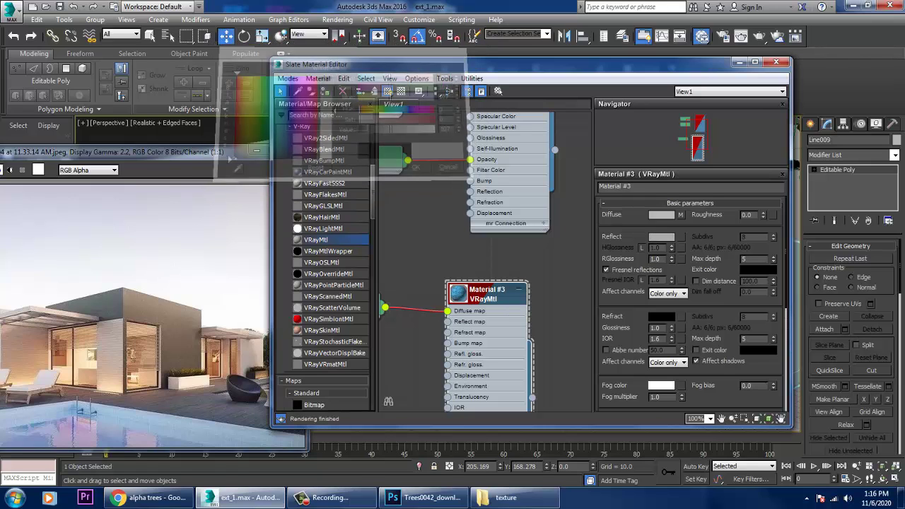
pyautogui.click(740, 62)
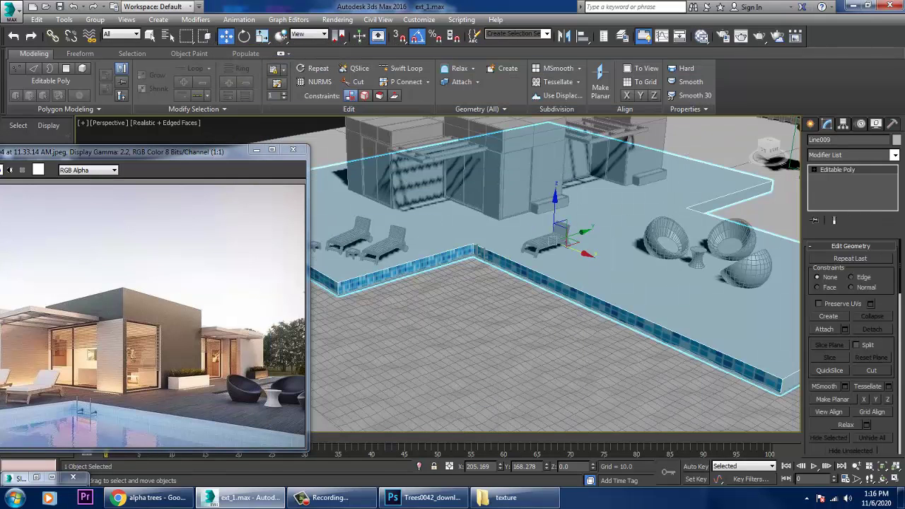
# Select the terrace slab's top polygon at polygon level.
pyautogui.press('4')
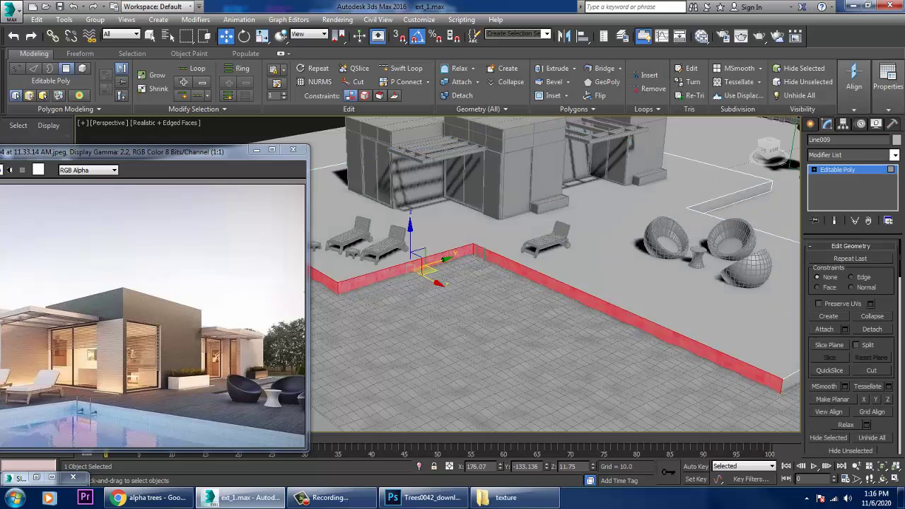
pyautogui.click(597, 261)
pyautogui.moveTo(597, 261); pyautogui.dragTo(493, 218, button='middle')
# Rename the pool tile material to pool in the Slate Material Editor.
pyautogui.press('m')
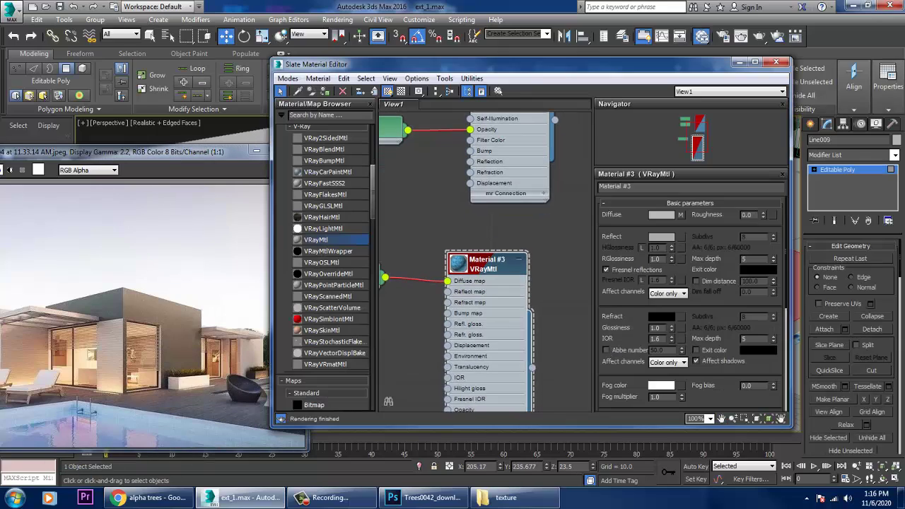
pyautogui.moveTo(634, 187); pyautogui.dragTo(599, 187)
pyautogui.write('pool')
# Create a new VRayMtl below the pool material and open its parameters.
pyautogui.moveTo(495, 339); pyautogui.dragTo(487, 159, button='middle')
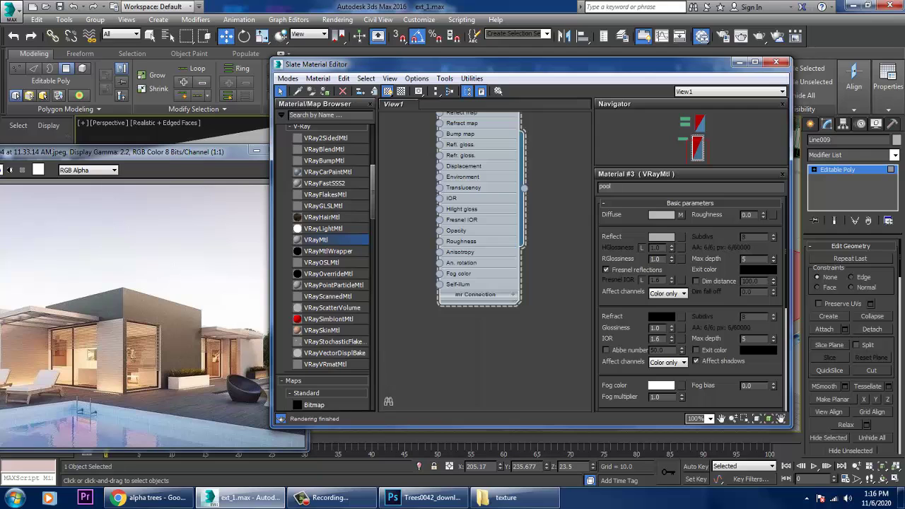
pyautogui.moveTo(316, 240); pyautogui.dragTo(488, 343)
pyautogui.doubleClick(490, 344)
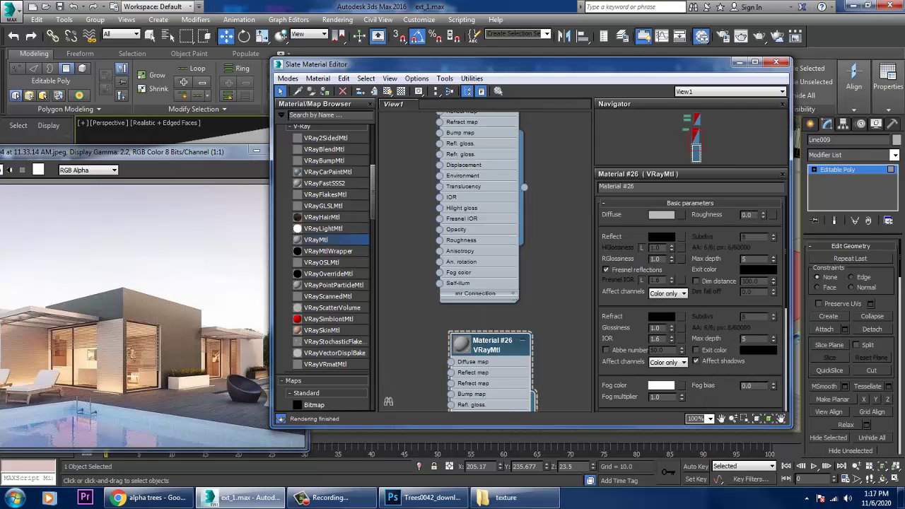
# Load the bitmap TexturesCom_Wood_Wenge_1K_albedo as the new material's diffuse map.
pyautogui.click(682, 215)
pyautogui.doubleClick(633, 207)
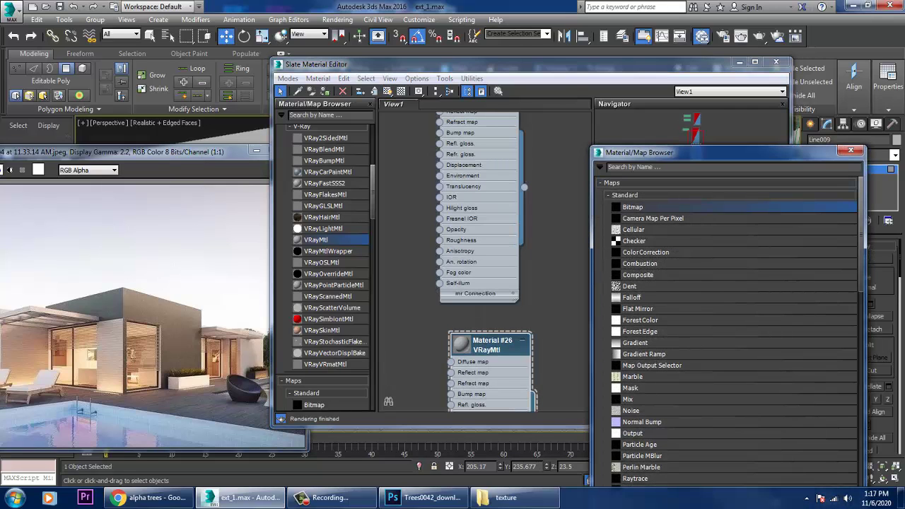
pyautogui.click(99, 93)
pyautogui.press('Right')
pyautogui.press('Right')
pyautogui.press('Right')
pyautogui.press('Right')
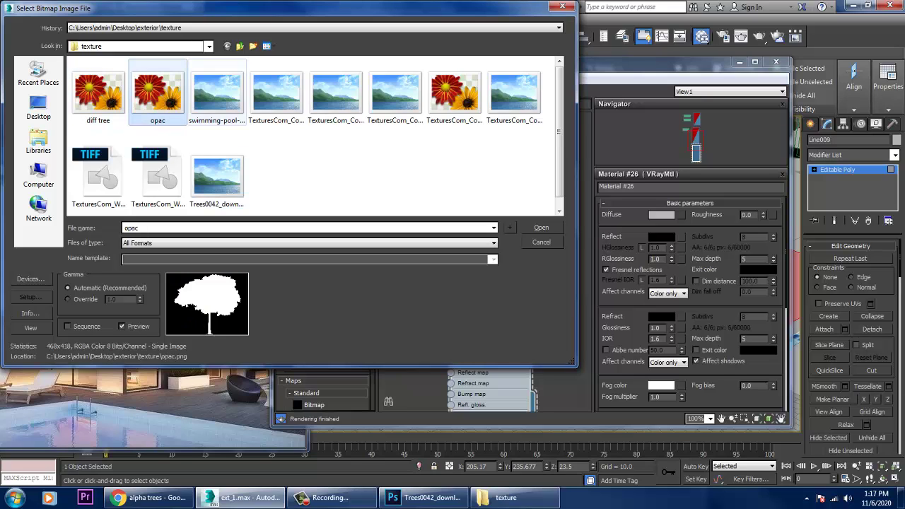
pyautogui.press('Right')
pyautogui.press('Right')
pyautogui.press('Right')
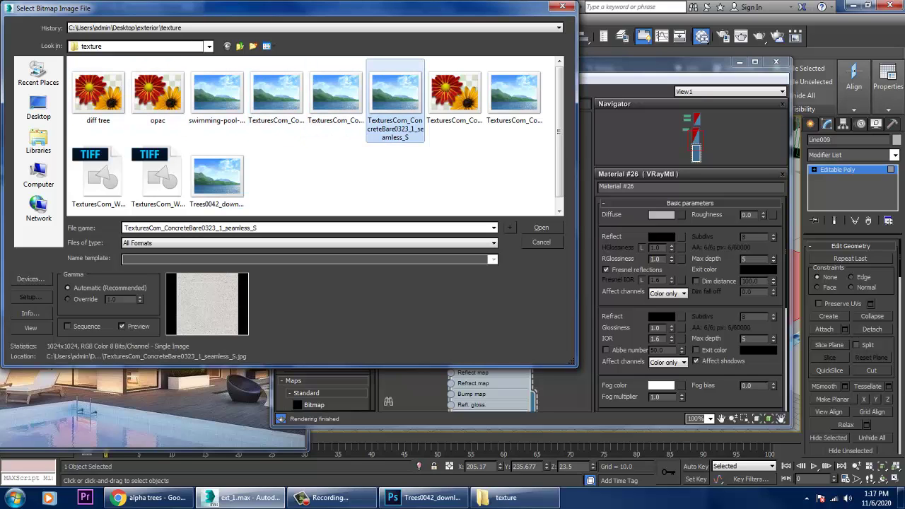
pyautogui.press('Down')
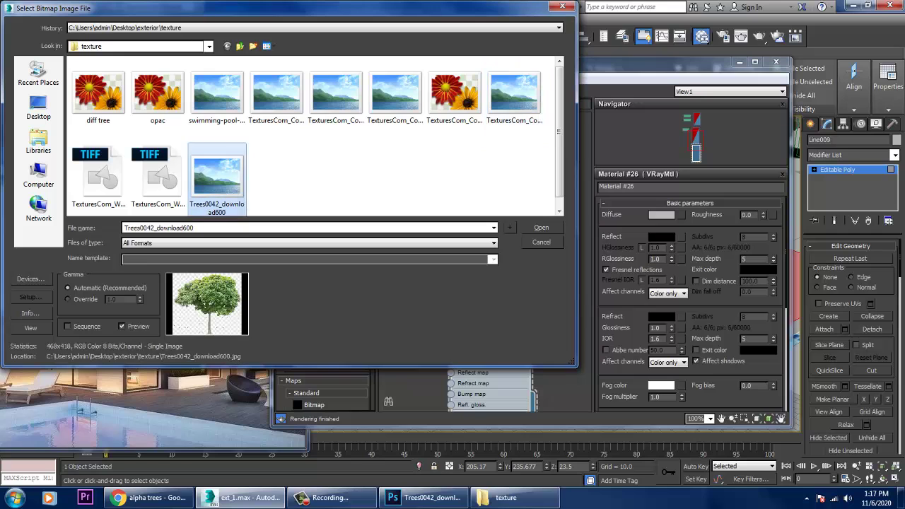
pyautogui.press('Left')
pyautogui.press('Left')
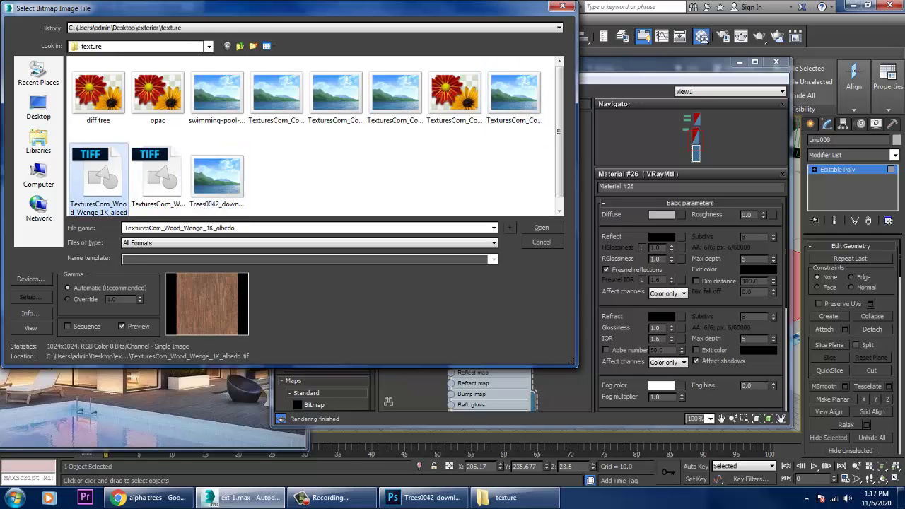
pyautogui.press('Return')
# Assign the wood material to the terrace's selected top polygon and show its texture in the viewport.
pyautogui.moveTo(488, 318); pyautogui.dragTo(509, 256, button='middle')
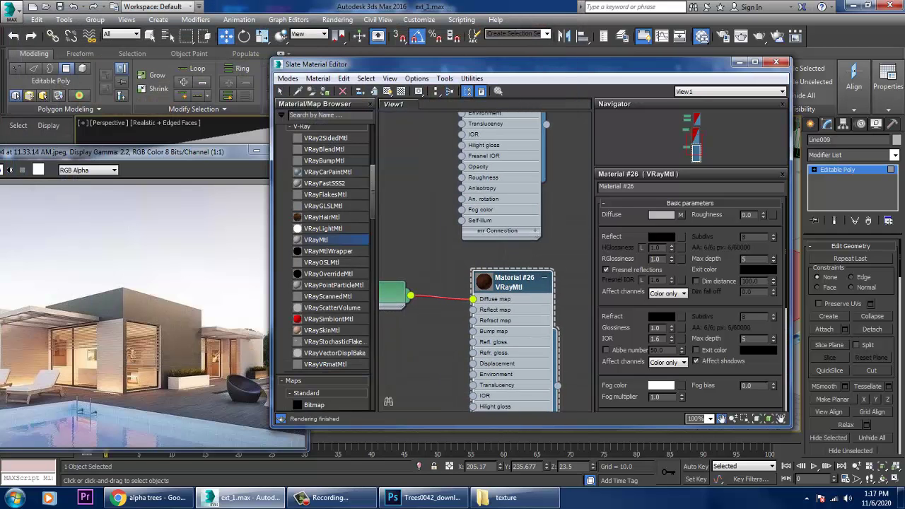
pyautogui.click(326, 91)
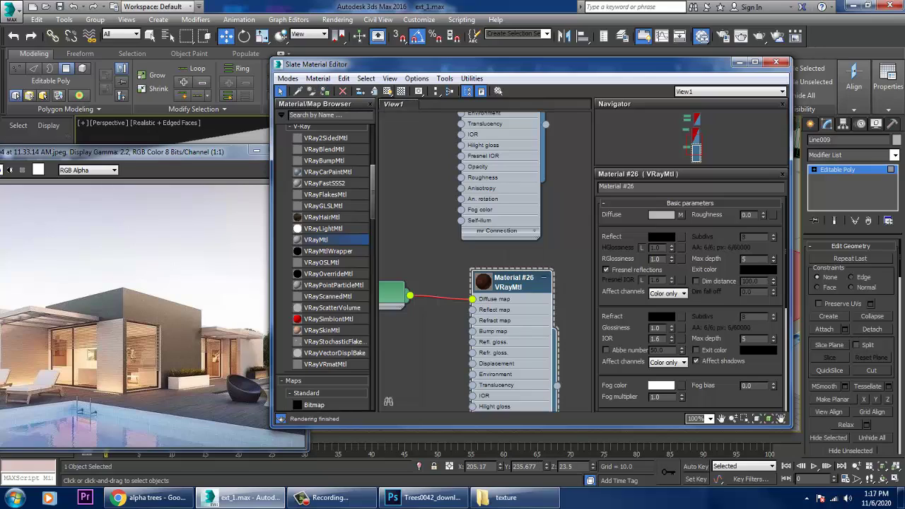
pyautogui.click(388, 91)
pyautogui.moveTo(424, 63); pyautogui.dragTo(202, 50)
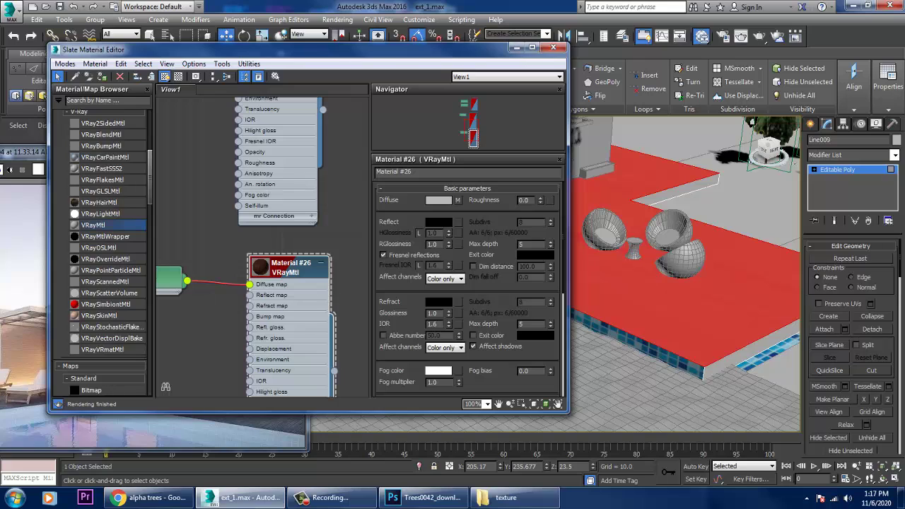
# Add a UVW Map modifier with Box mapping to the terrace's top polygon.
pyautogui.click(895, 154)
pyautogui.press('u')
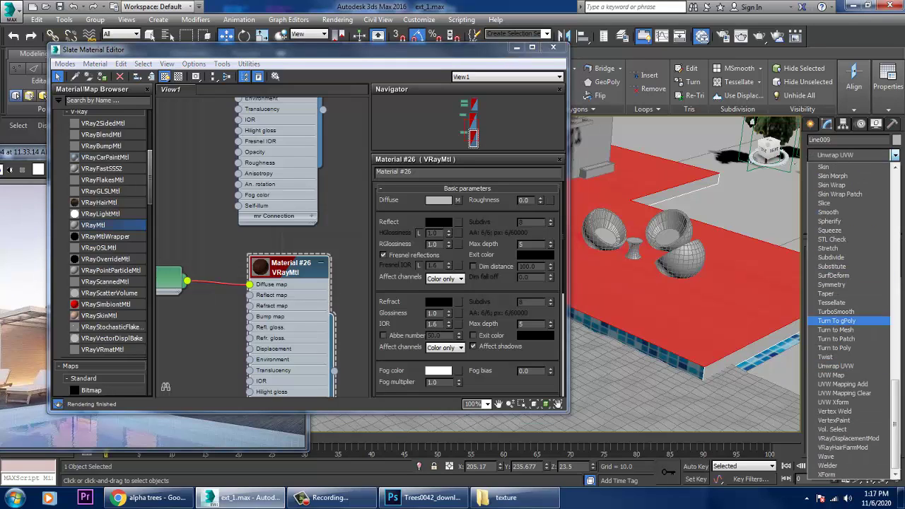
pyautogui.click(832, 374)
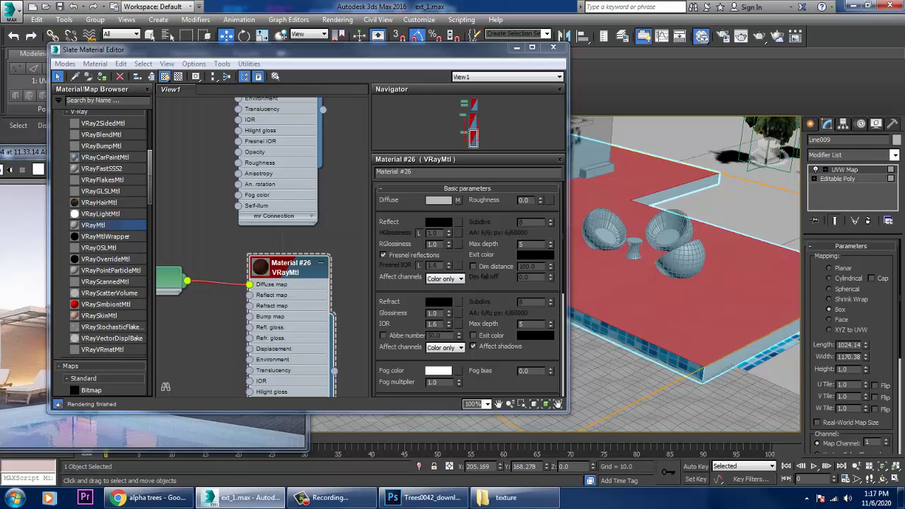
# Add a Normal Bump map, connect it to the wood material's bump map and open its parameters.
pyautogui.moveTo(283, 242); pyautogui.dragTo(299, 148, button='middle')
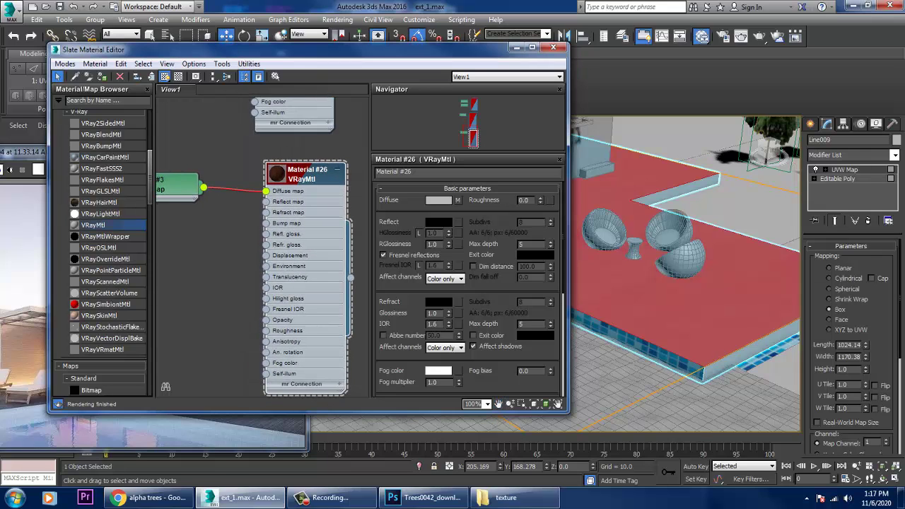
pyautogui.scroll(-8, 107, 255)
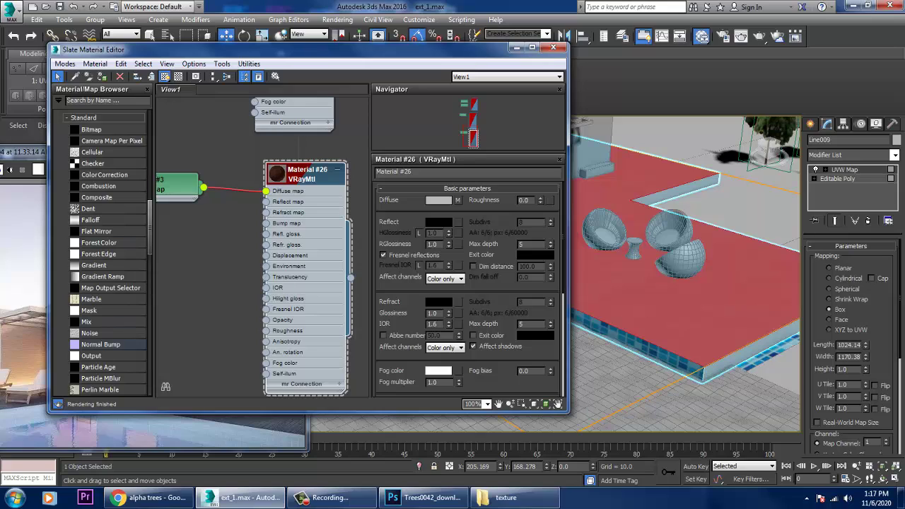
pyautogui.click(102, 345)
pyautogui.moveTo(101, 345); pyautogui.dragTo(187, 263)
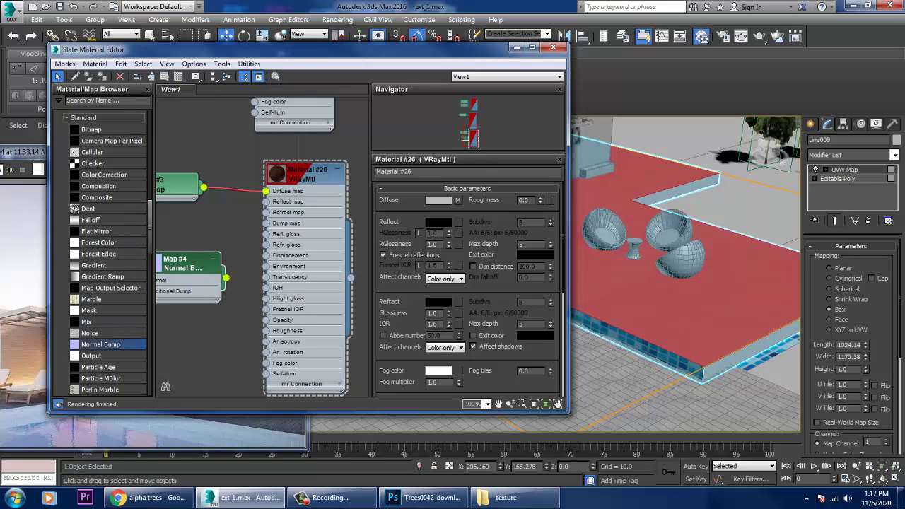
pyautogui.moveTo(266, 230); pyautogui.dragTo(266, 223)
pyautogui.doubleClick(184, 264)
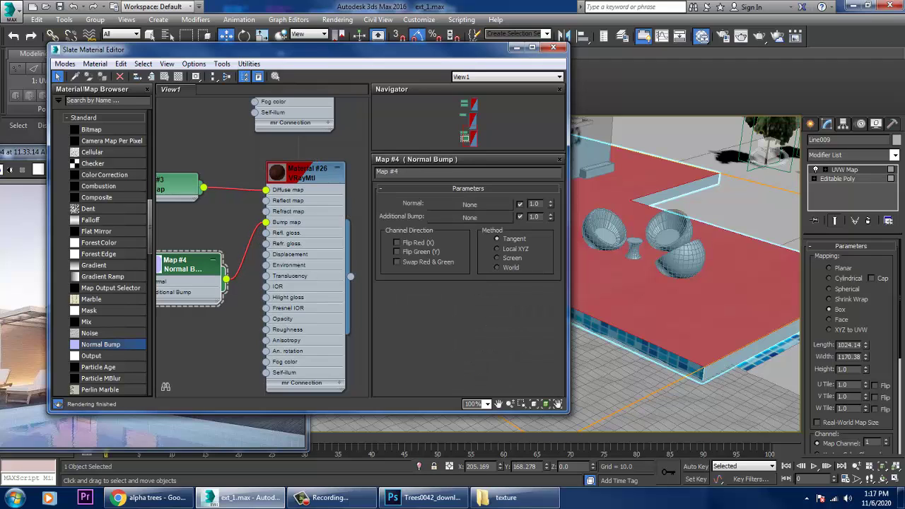
# Load TexturesCom_Wood_Wenge_1K_normal.tif as the Normal Bump map's normal bitmap and copy it to the Additional Bump slot.
pyautogui.click(469, 204)
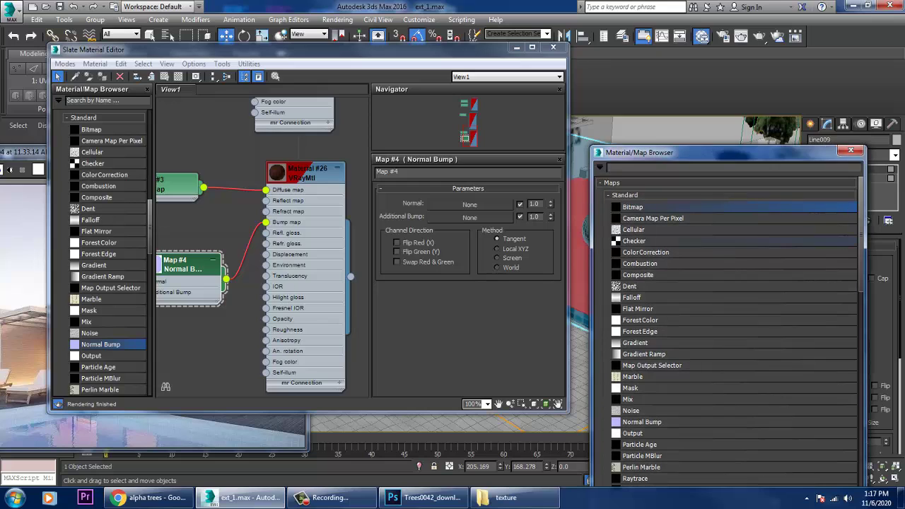
pyautogui.doubleClick(633, 207)
pyautogui.click(158, 98)
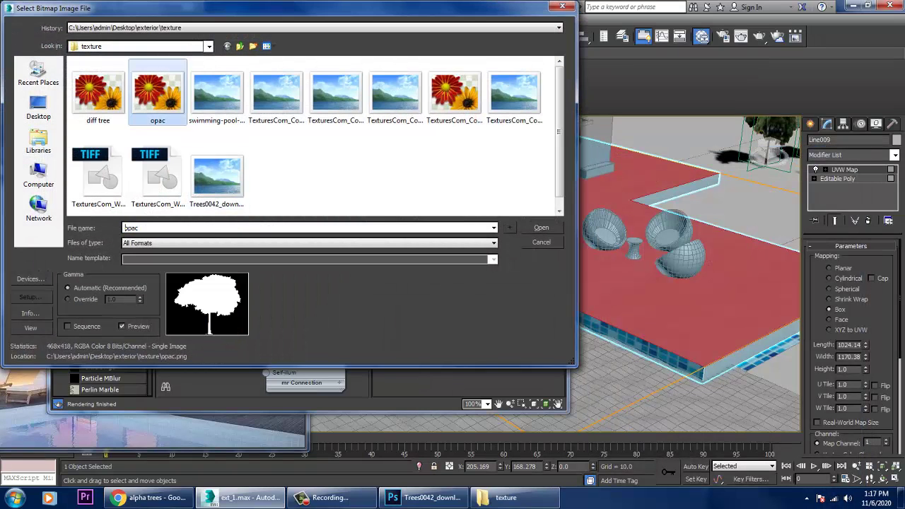
pyautogui.click(218, 98)
pyautogui.click(277, 97)
pyautogui.click(336, 98)
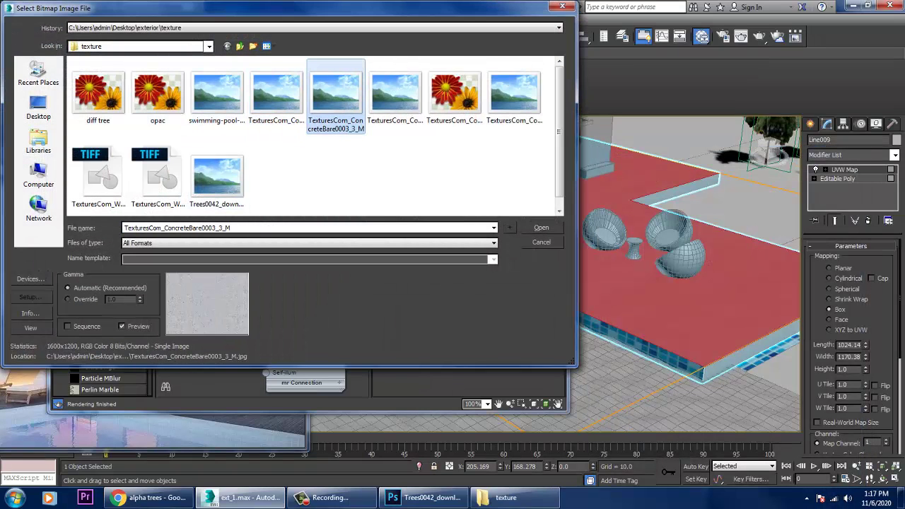
pyautogui.click(158, 177)
pyautogui.click(99, 177)
pyautogui.doubleClick(158, 177)
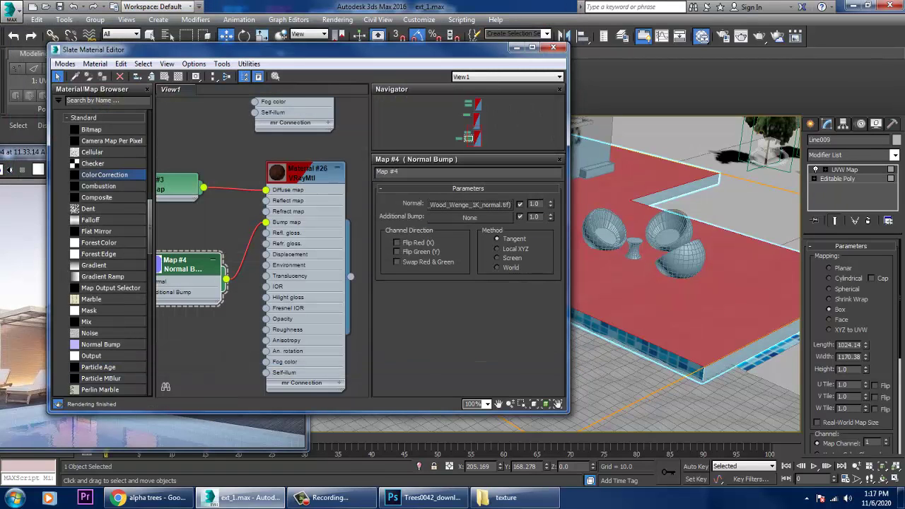
pyautogui.moveTo(469, 205); pyautogui.dragTo(470, 218)
pyautogui.click(283, 264)
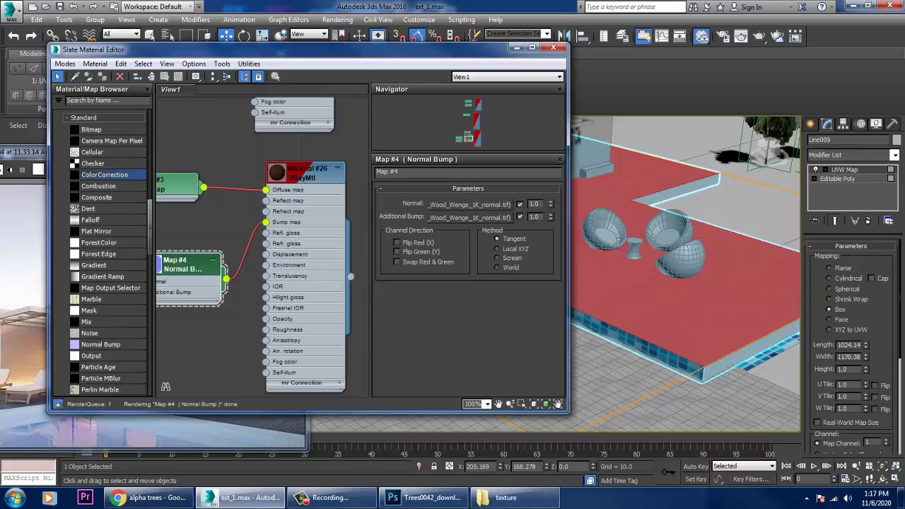
# Deselect the terrace and examine its wood texture in the perspective view, up close and together with the house.
pyautogui.click(517, 47)
pyautogui.scroll(-5, 679, 230)
pyautogui.moveTo(679, 230); pyautogui.dragTo(571, 266, button='middle')
pyautogui.click(650, 393)
pyautogui.scroll(6, 555, 311)
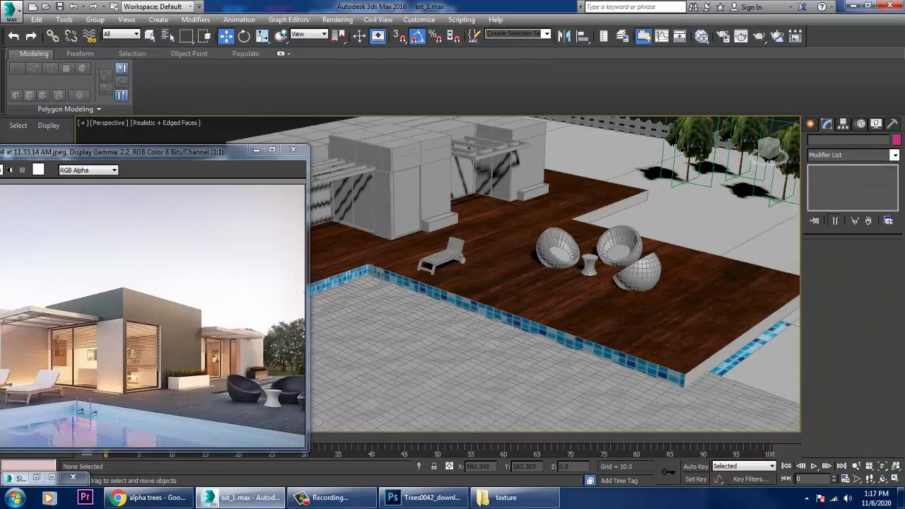
pyautogui.scroll(5, 590, 308)
pyautogui.moveTo(589, 307)
pyautogui.keyDown('alt'); pyautogui.mouseDown(button='middle')
pyautogui.moveTo(587, 322)
pyautogui.moveTo(576, 294)
pyautogui.moveTo(594, 324)
pyautogui.mouseUp(button='middle'); pyautogui.keyUp('alt')
pyautogui.scroll(-8, 580, 311)
pyautogui.scroll(4, 589, 324)
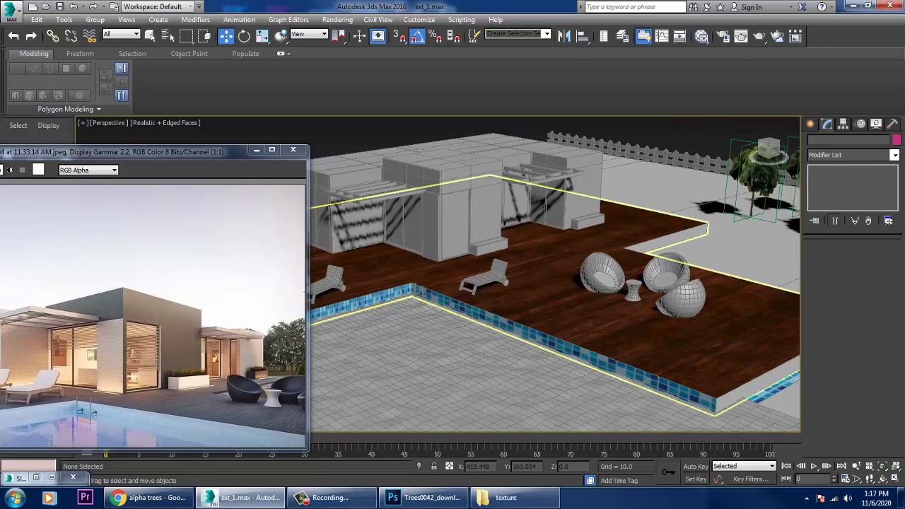
# Set the reflection colour of the terrace's wood VRayMtl to a grey with value 89.
pyautogui.click(701, 36)
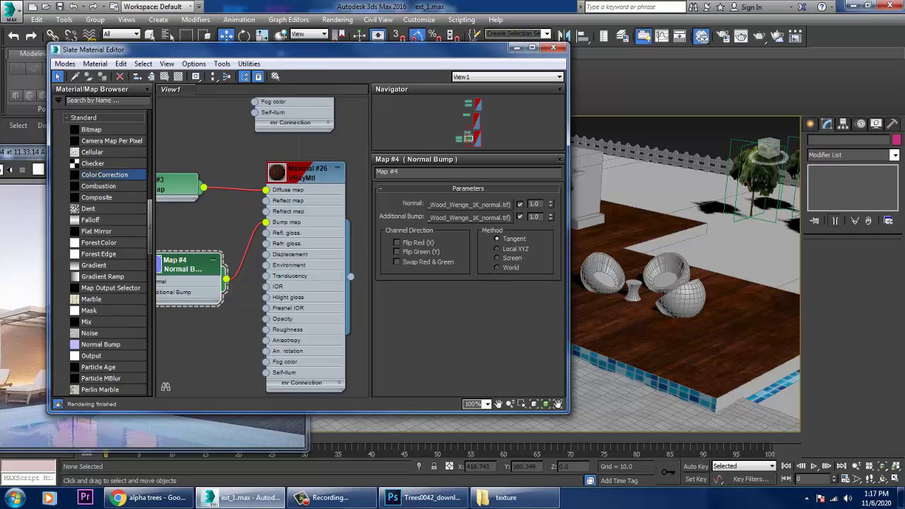
pyautogui.doubleClick(307, 174)
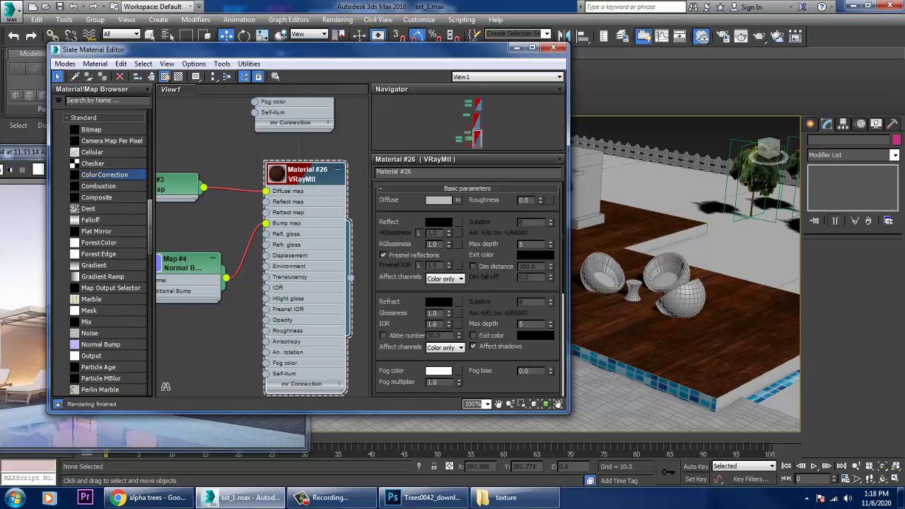
pyautogui.click(439, 222)
pyautogui.moveTo(334, 75)
pyautogui.mouseDown()
pyautogui.moveTo(334, 120)
pyautogui.moveTo(334, 105)
pyautogui.mouseUp()
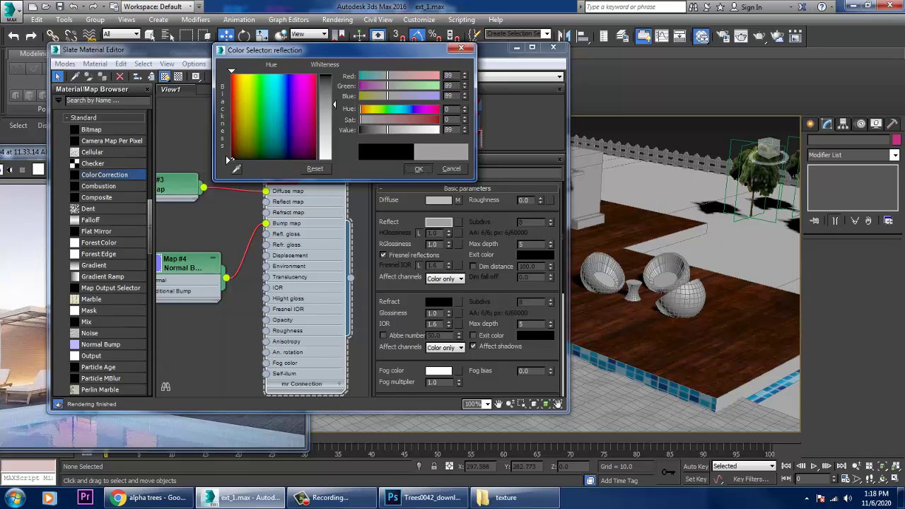
pyautogui.click(419, 169)
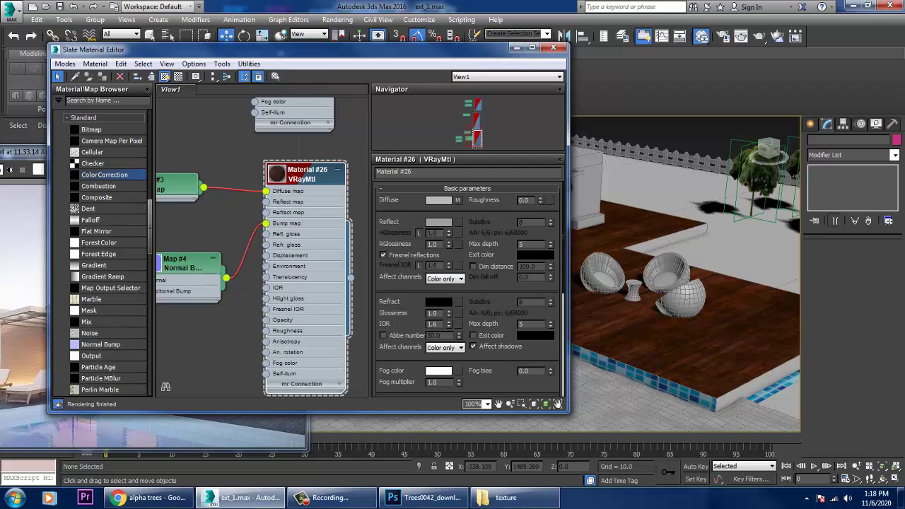
# Try a U and V tiling of 4 on the wood material's albedo bitmap and raise both to 10.
pyautogui.click(458, 200)
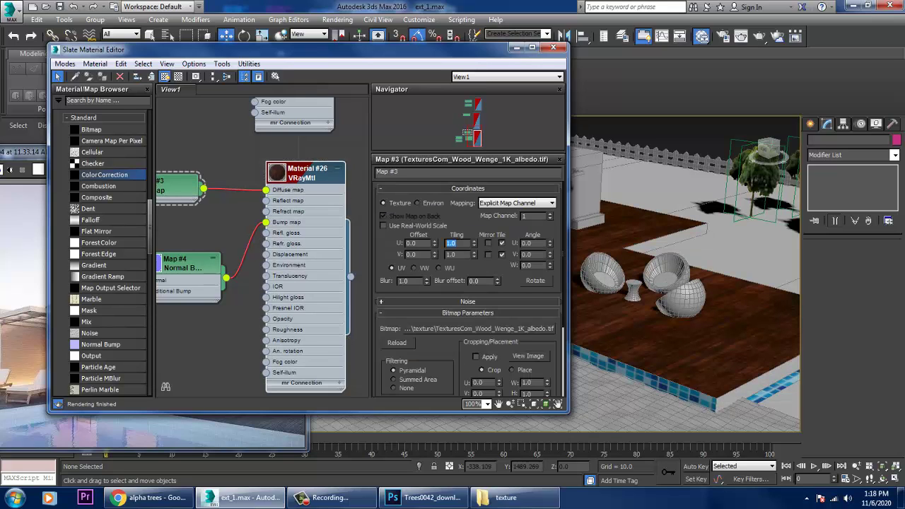
pyautogui.press('Tab')
pyautogui.write('4')
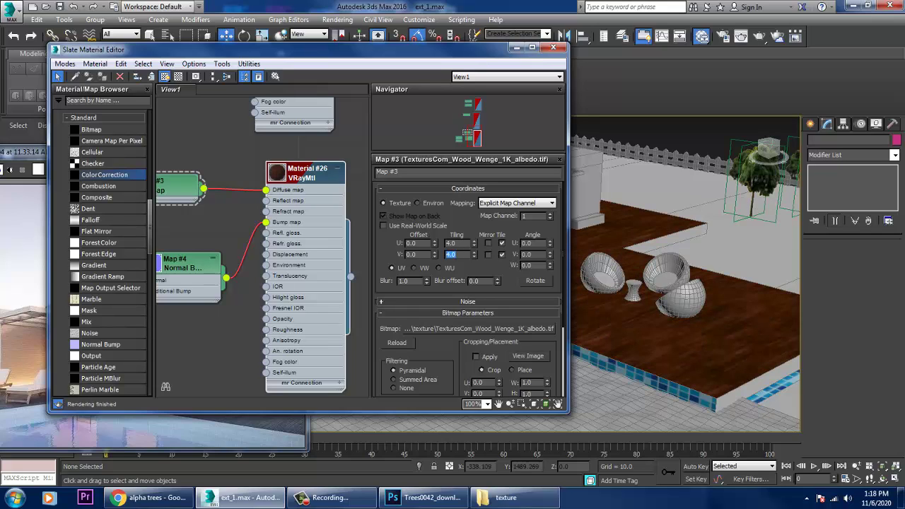
pyautogui.press('Return')
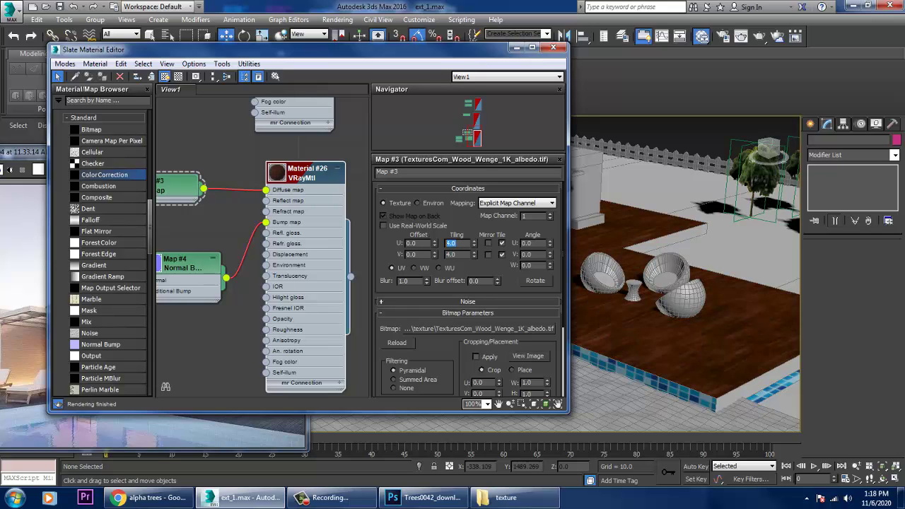
pyautogui.write('10')
pyautogui.press('Tab')
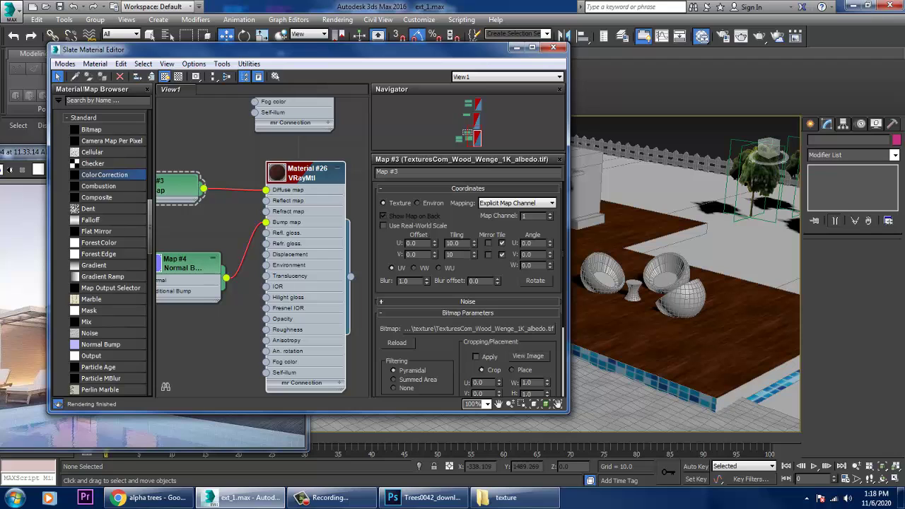
pyautogui.write('10')
pyautogui.press('Return')
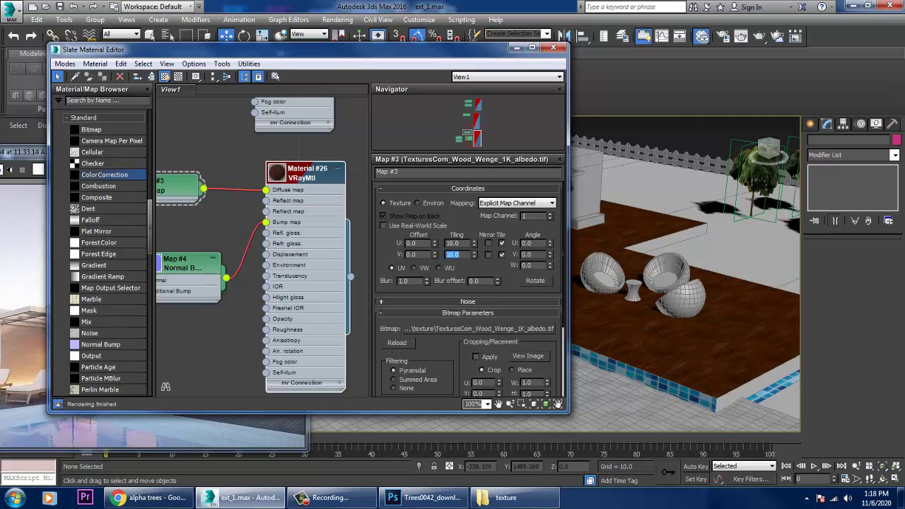
# Examine the tiled wood texture on the terrace around the lounge chairs and select the terrace.
pyautogui.click(517, 47)
pyautogui.scroll(6, 614, 274)
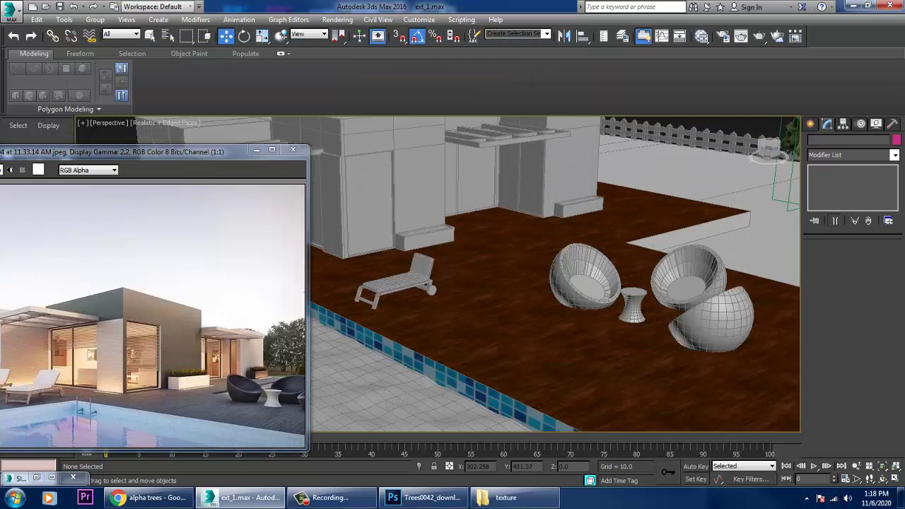
pyautogui.scroll(-6, 600, 277)
pyautogui.keyDown('alt'); pyautogui.moveTo(600, 277); pyautogui.dragTo(633, 268, button='middle'); pyautogui.keyUp('alt')
pyautogui.moveTo(545, 289); pyautogui.dragTo(541, 322, button='middle')
pyautogui.scroll(3, 601, 304)
pyautogui.click(580, 304)
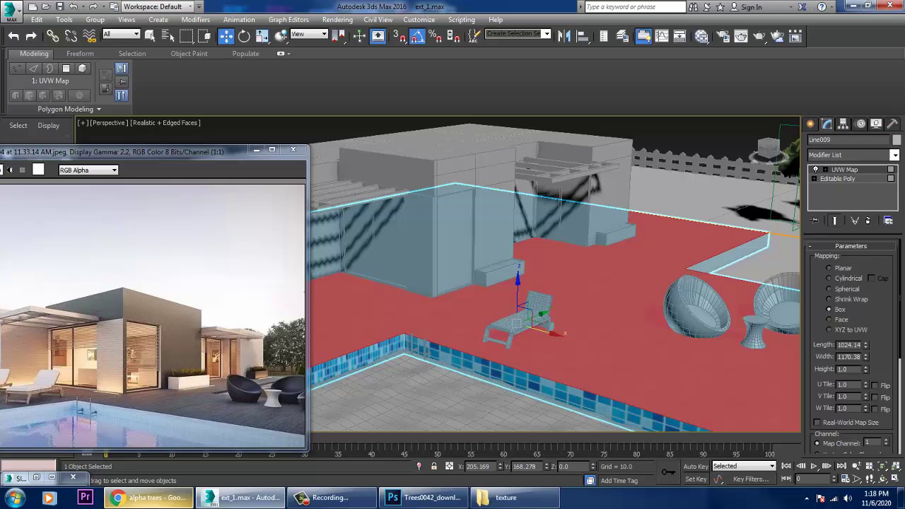
# Switch to Chrome and open the Google home page in a new tab.
pyautogui.click(147, 498)
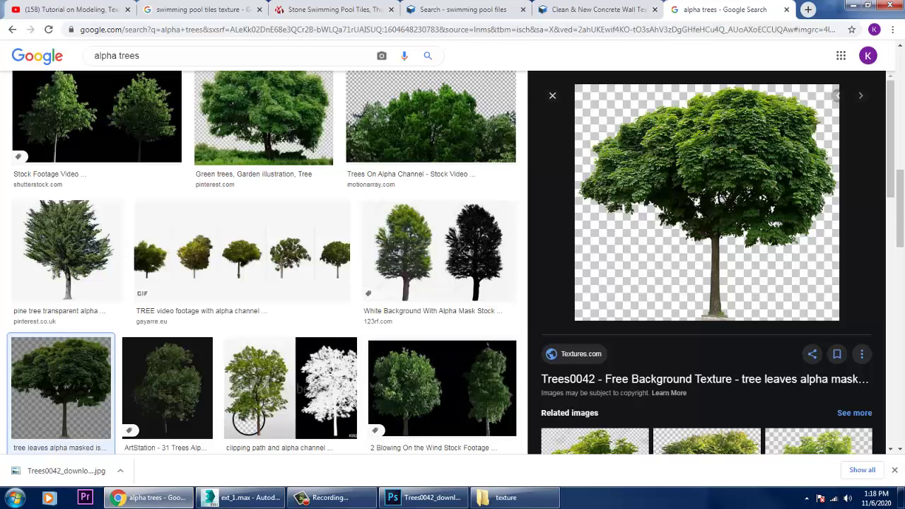
pyautogui.click(809, 10)
pyautogui.click(452, 30)
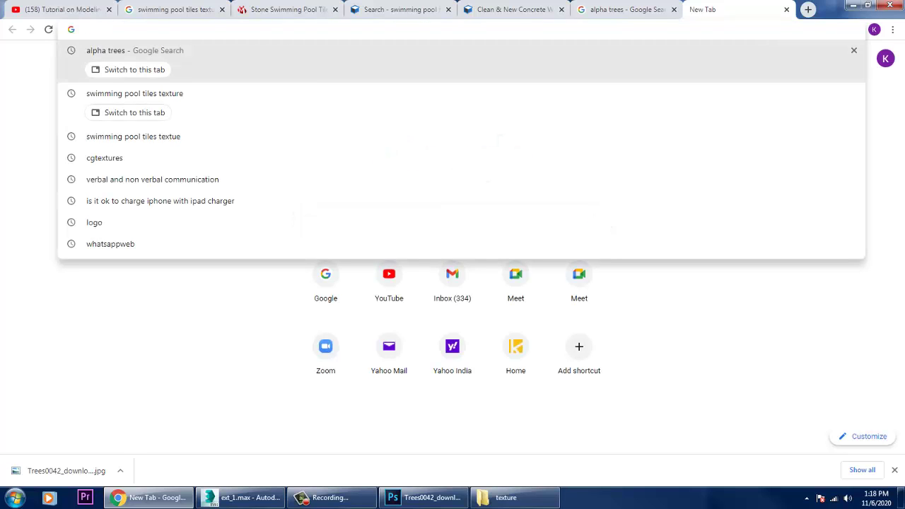
pyautogui.write('google')
pyautogui.press('Return')
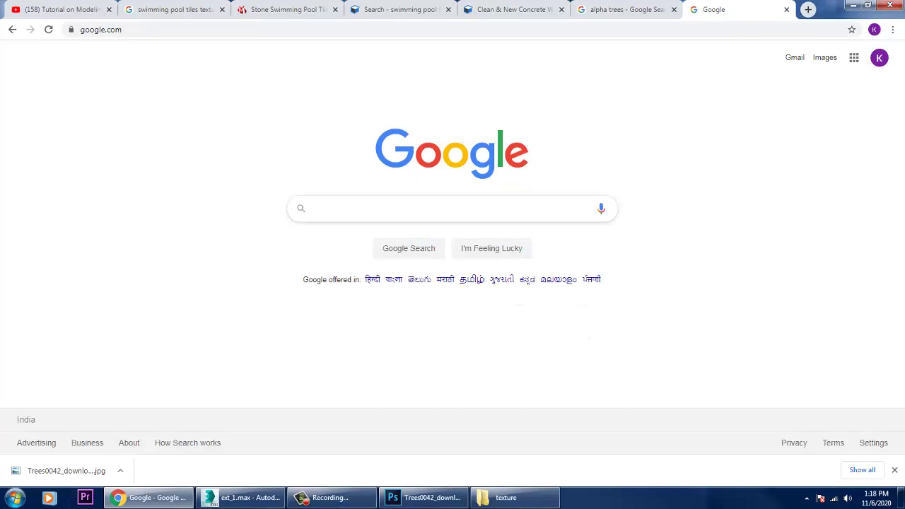
# Search Google for "wooden flooring", show the image results and refine the search to "wooden flooring textures".
pyautogui.click(452, 208)
pyautogui.write('wooden ')
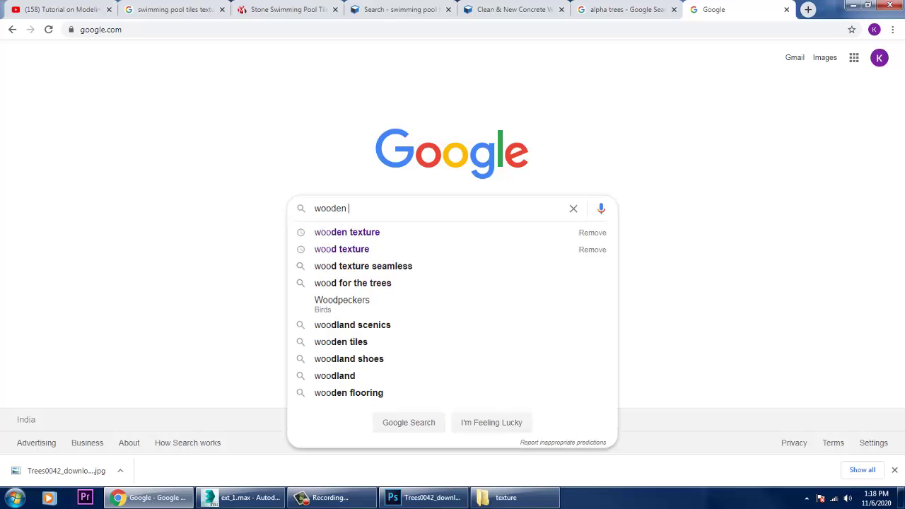
pyautogui.write('flooring')
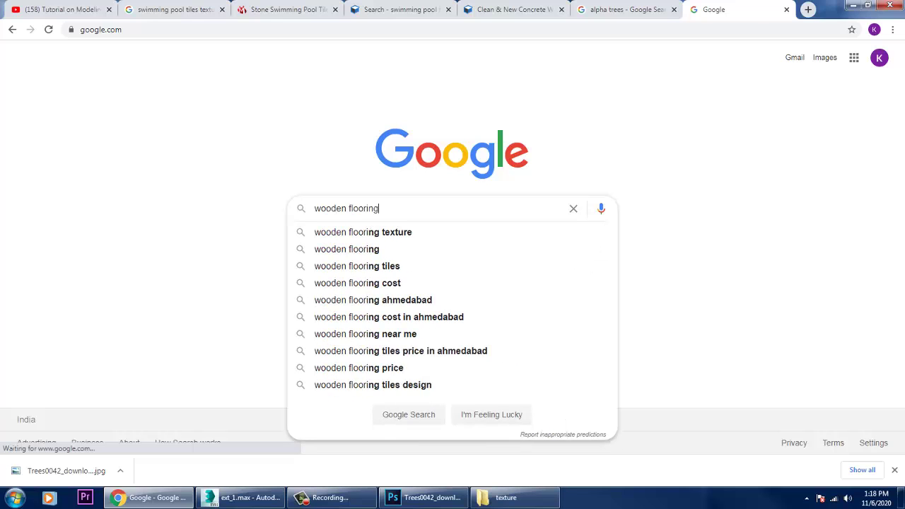
pyautogui.press('Return')
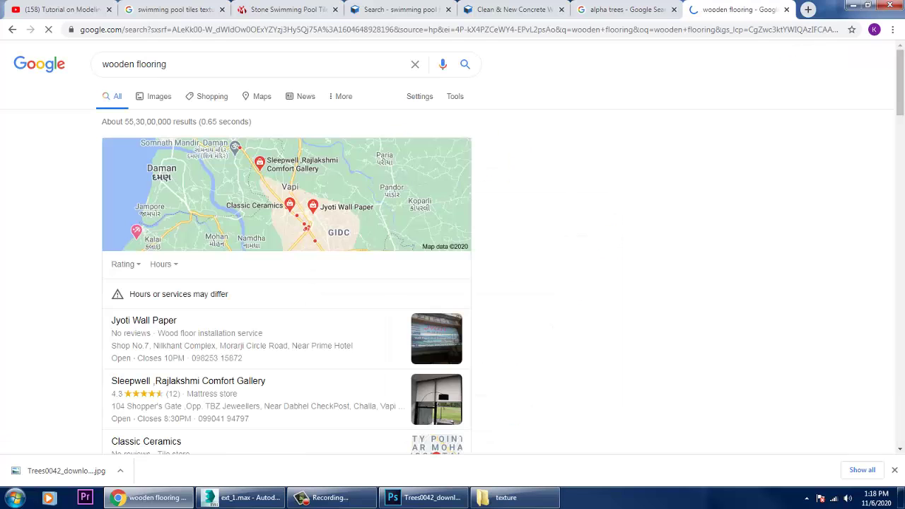
pyautogui.click(159, 97)
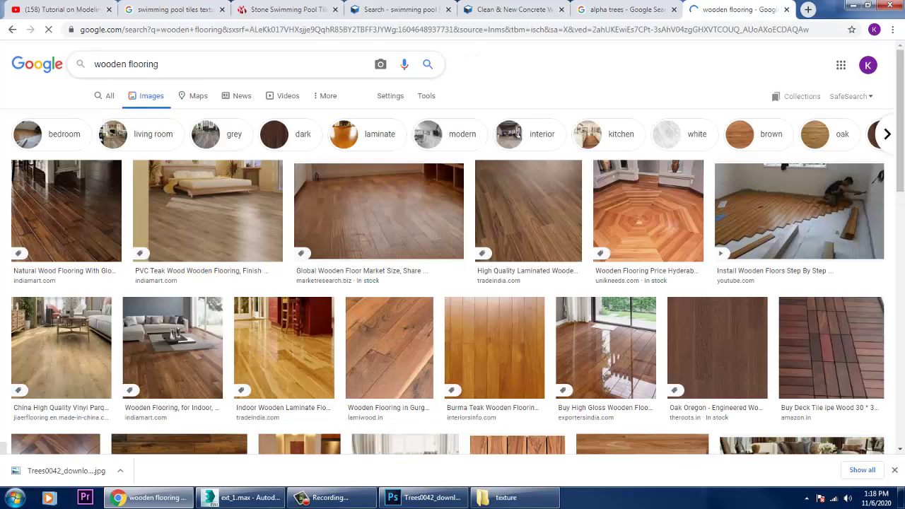
pyautogui.write('extures')
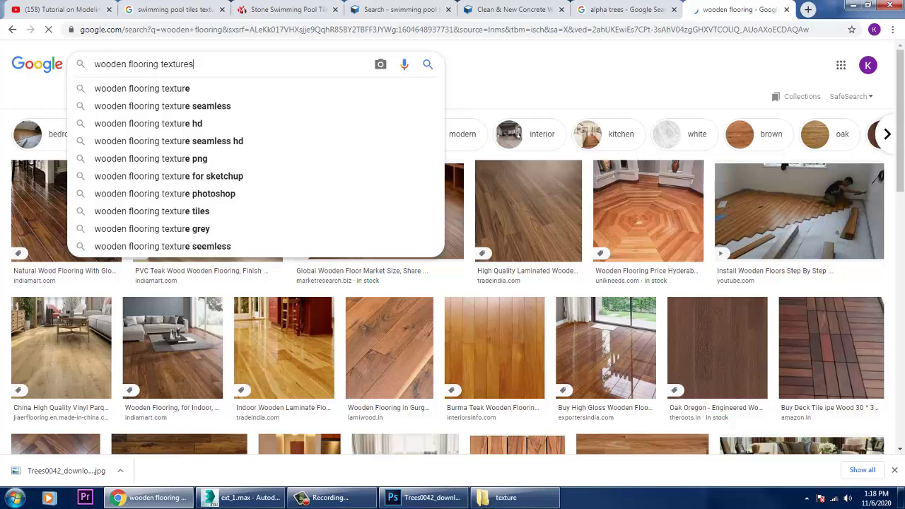
pyautogui.press('Return')
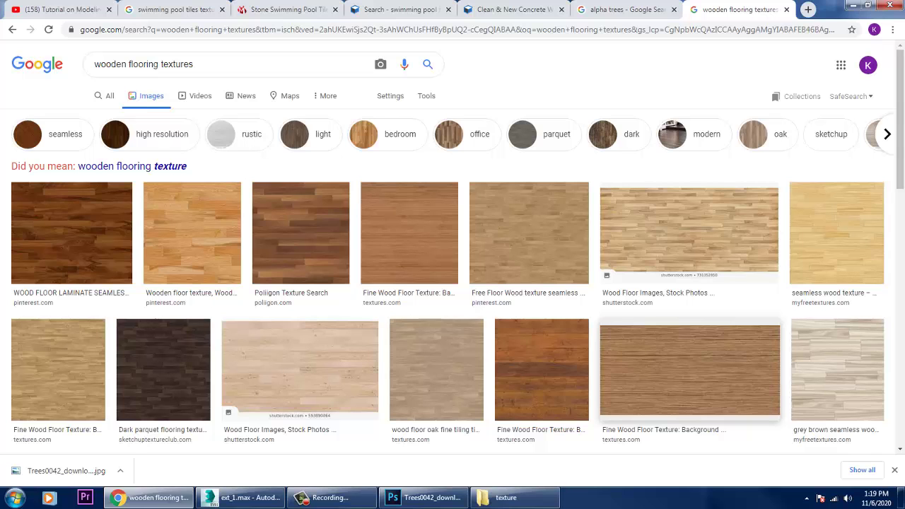
# Browse the flooring images and preview the dark brown "Wood floor texture" result from pinterest.com.
pyautogui.scroll(-3, 453, 276)
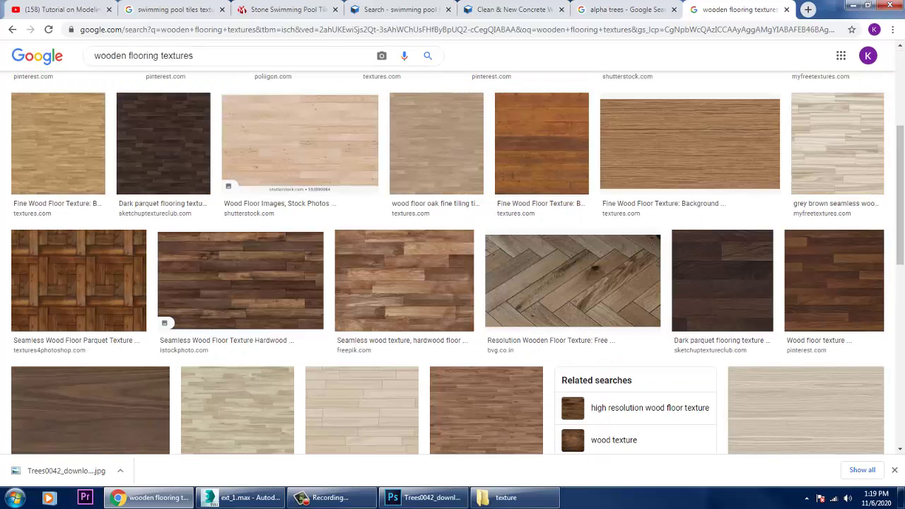
pyautogui.scroll(-2, 453, 276)
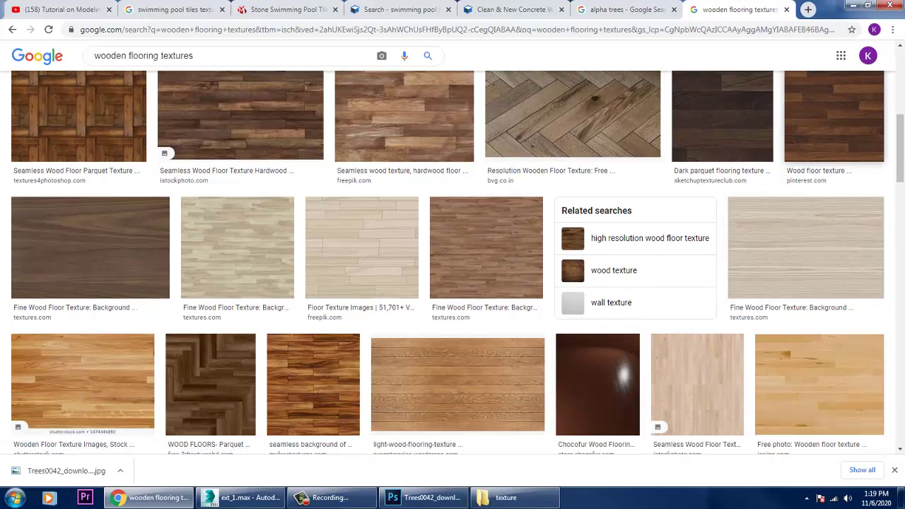
pyautogui.click(834, 117)
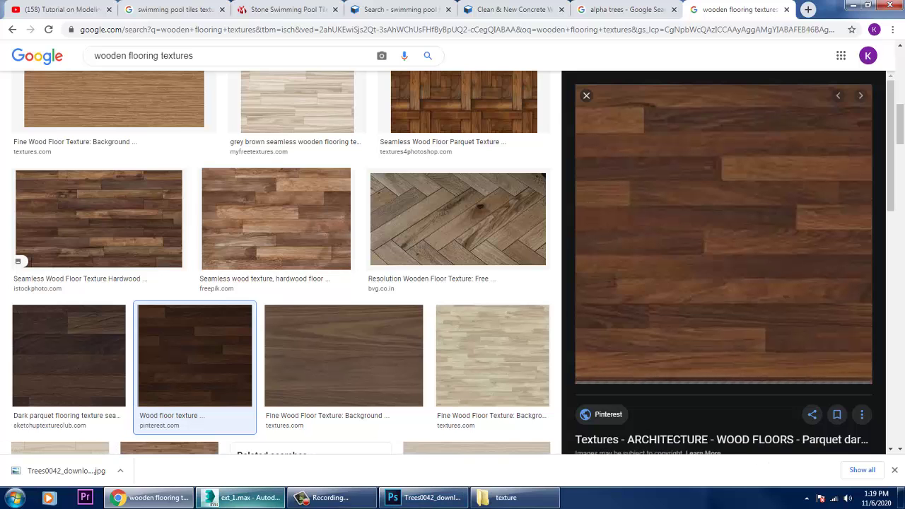
# Switch to 3ds Max, deselect the terrace and examine its current wood texture.
pyautogui.click(240, 497)
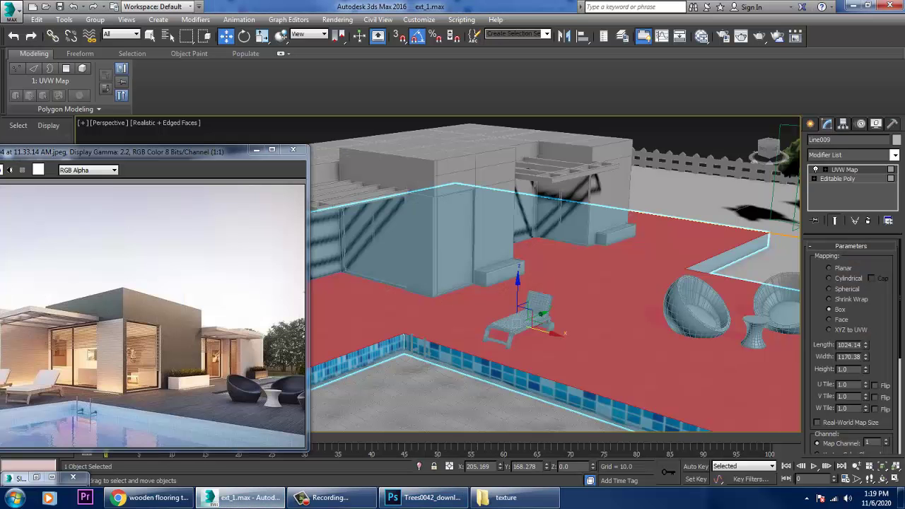
pyautogui.scroll(-5, 600, 310)
pyautogui.click(608, 176)
pyautogui.scroll(4, 612, 304)
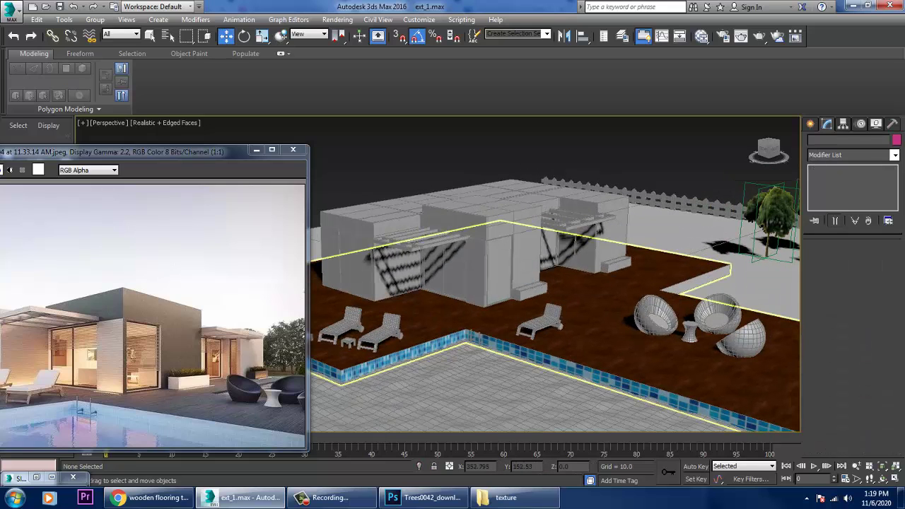
# Switch to Chrome, close the open image preview and browse the wooden flooring texture results for a suitable plank image.
pyautogui.click(156, 497)
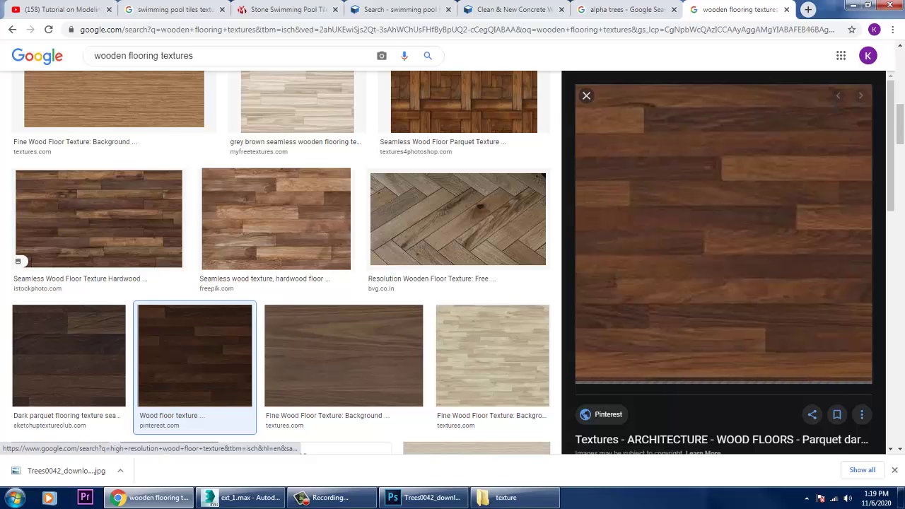
pyautogui.click(586, 95)
pyautogui.scroll(-6, 645, 345)
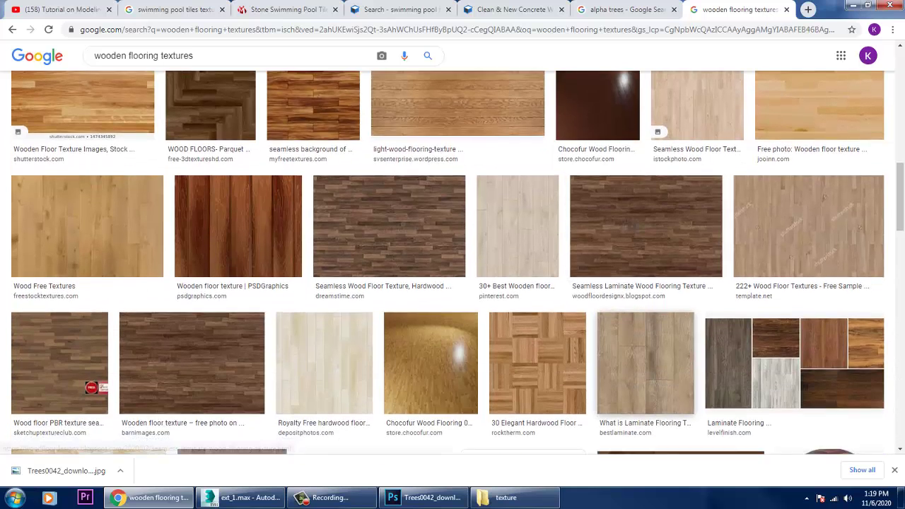
pyautogui.scroll(-3, 637, 339)
pyautogui.scroll(-2, 637, 340)
pyautogui.scroll(-2, 448, 263)
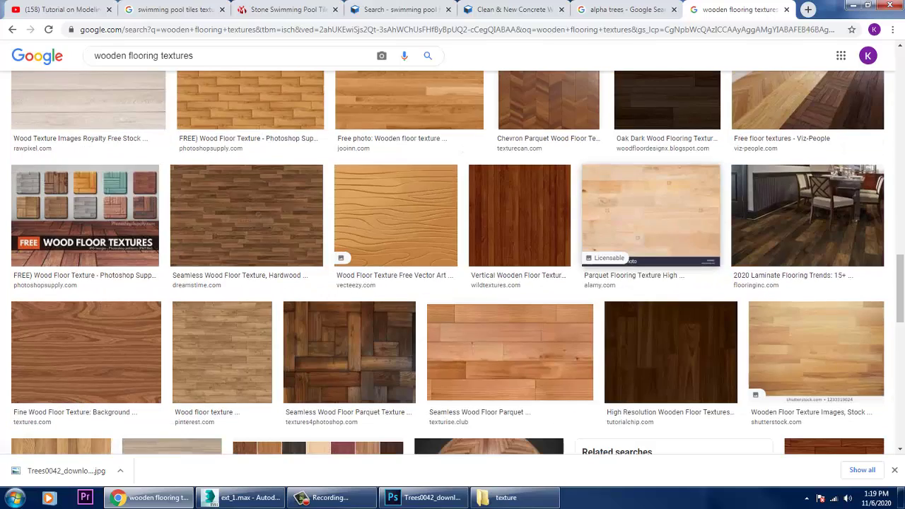
pyautogui.scroll(-1, 448, 263)
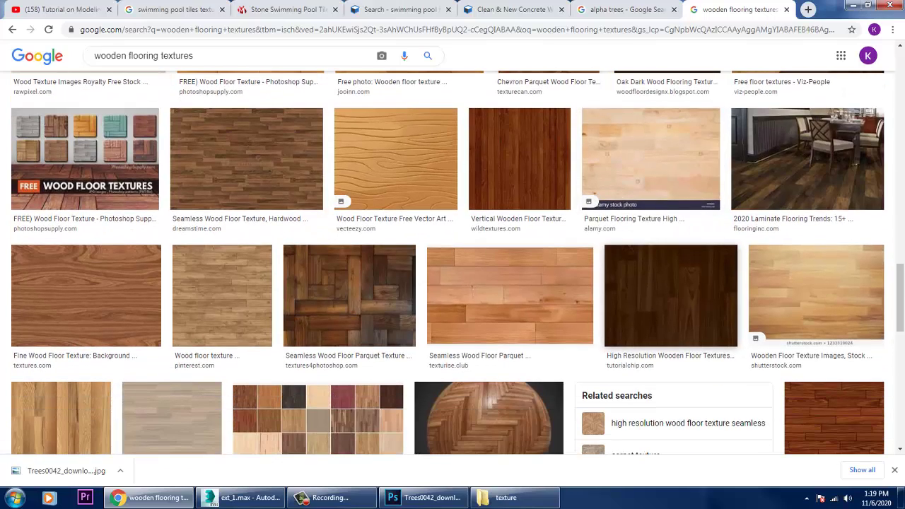
pyautogui.scroll(-5, 449, 263)
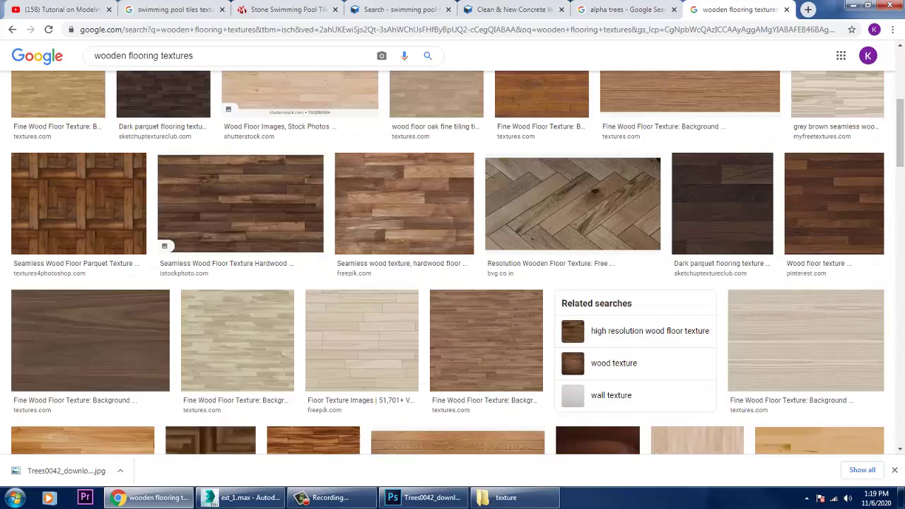
pyautogui.scroll(4, 452, 263)
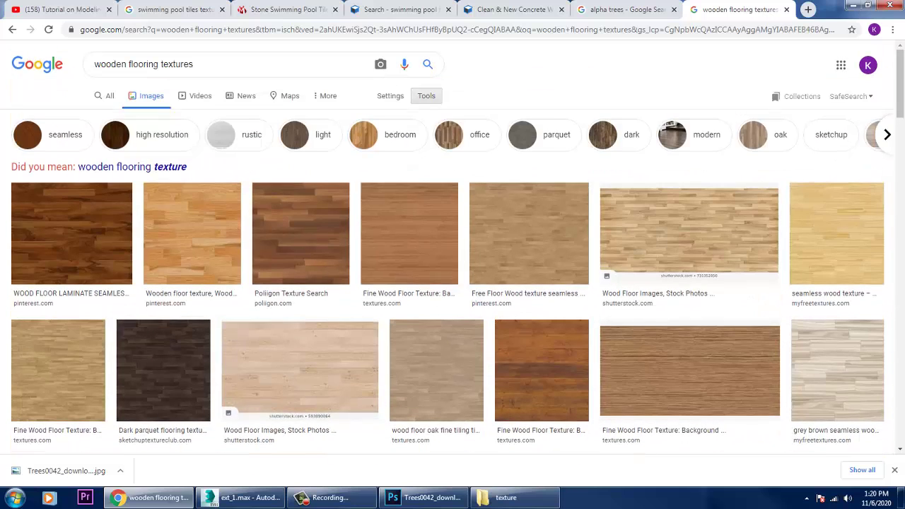
# Restrict the image results to large size and preview the "Wood Floor 007 on CC0 Textures" result.
pyautogui.click(427, 95)
pyautogui.click(101, 116)
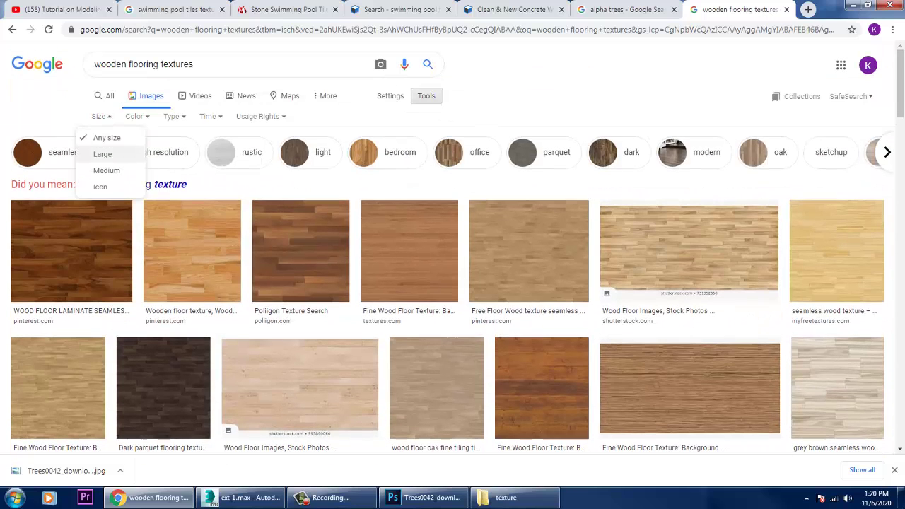
pyautogui.click(107, 155)
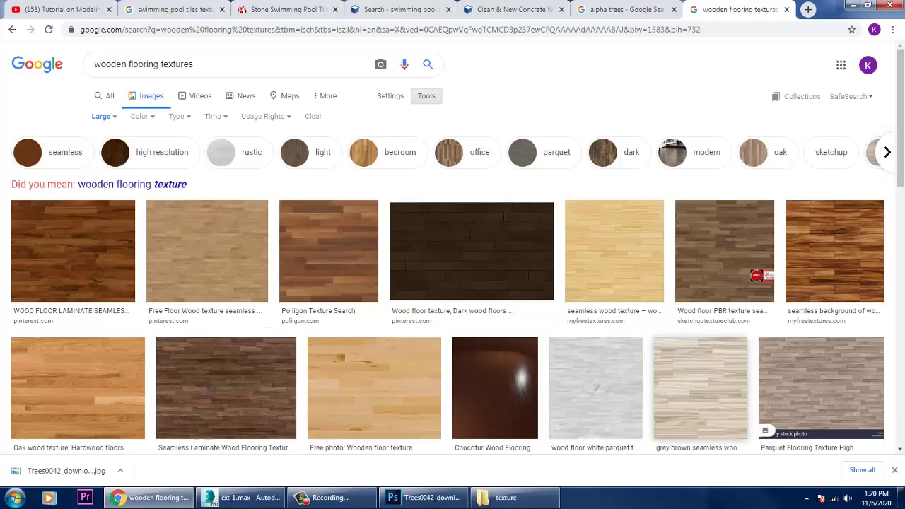
pyautogui.scroll(-3, 707, 353)
pyautogui.scroll(-3, 718, 354)
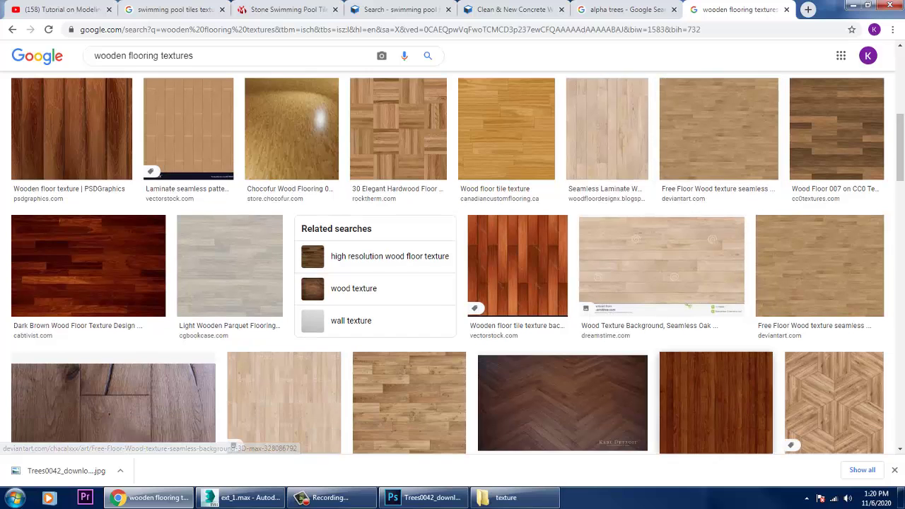
pyautogui.click(837, 128)
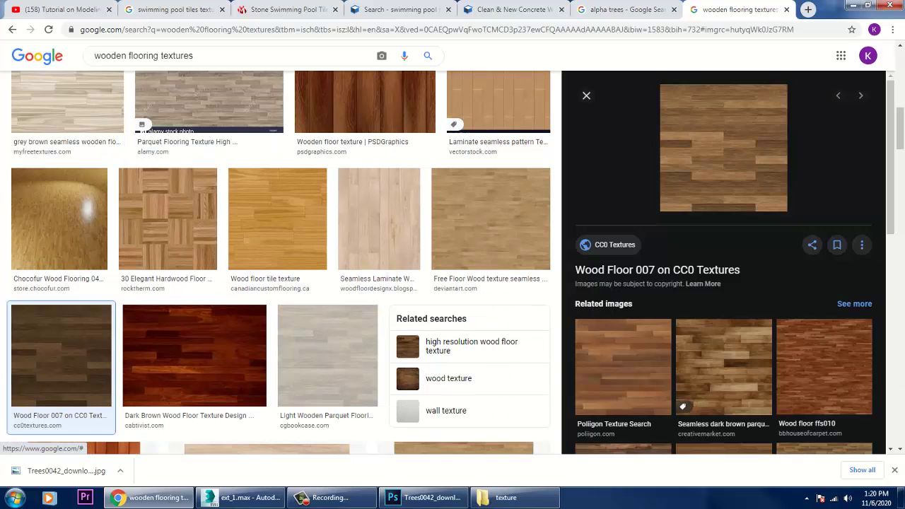
# Close the preview, browse the large flooring images further and preview the "Lauzon Hardwood Flooring Dealers Toronto" result.
pyautogui.click(586, 95)
pyautogui.scroll(-5, 690, 354)
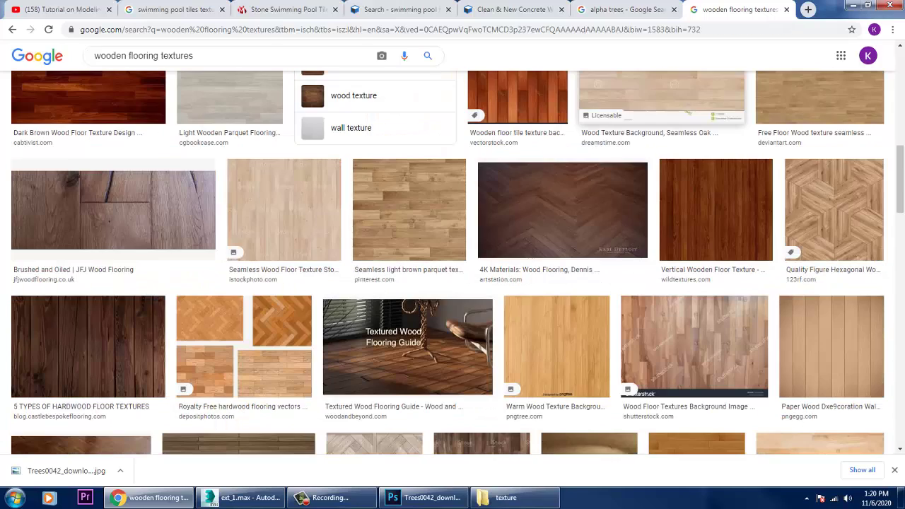
pyautogui.scroll(-3, 693, 340)
pyautogui.scroll(-2, 694, 339)
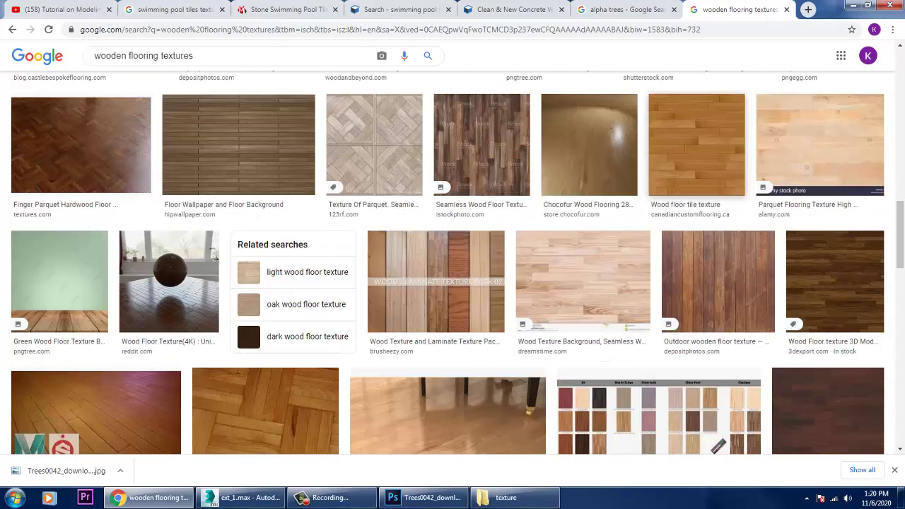
pyautogui.scroll(-4, 684, 283)
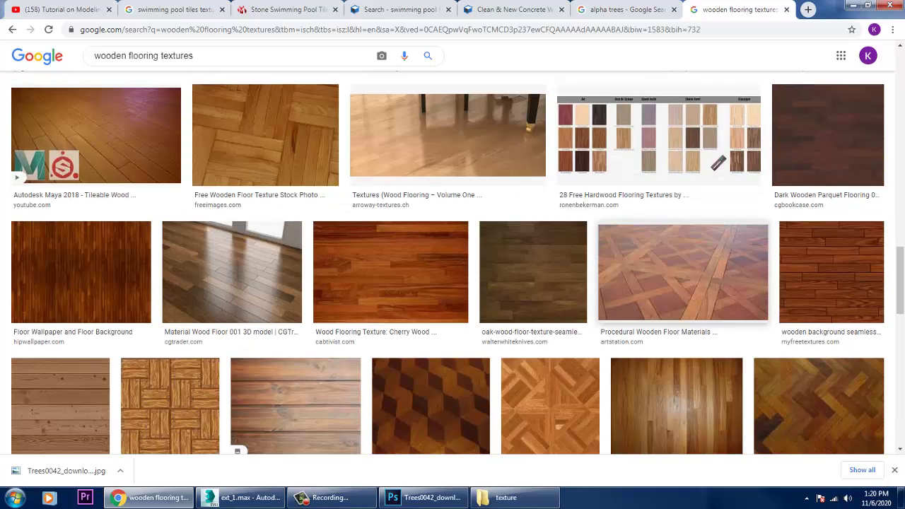
pyautogui.scroll(-4, 683, 283)
pyautogui.scroll(-1, 683, 283)
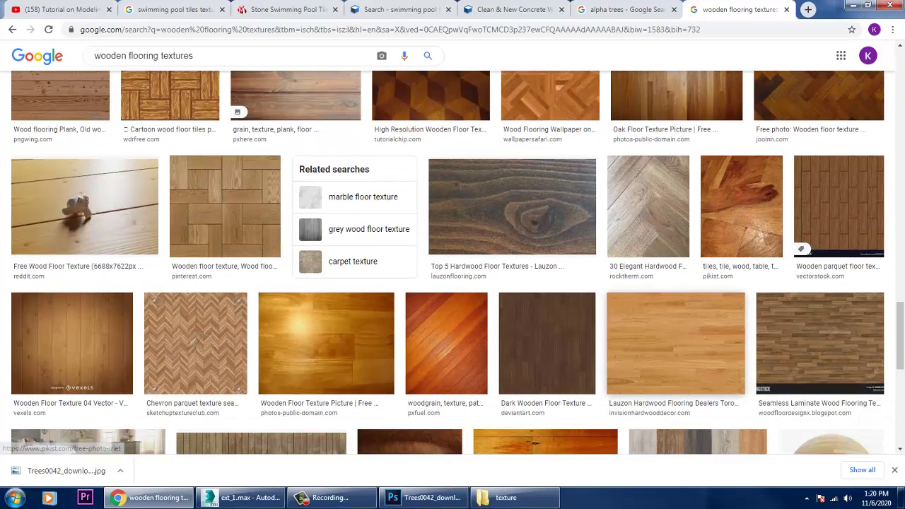
pyautogui.click(729, 409)
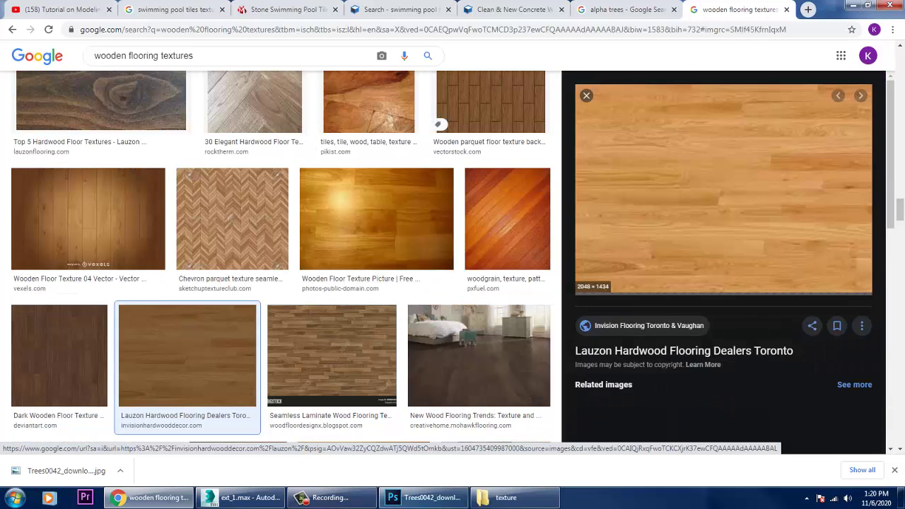
# Switch to 3ds Max, select the terrace and open the file selection for its wood material's diffuse bitmap in the Slate Material Editor.
pyautogui.click(241, 497)
pyautogui.click(478, 338)
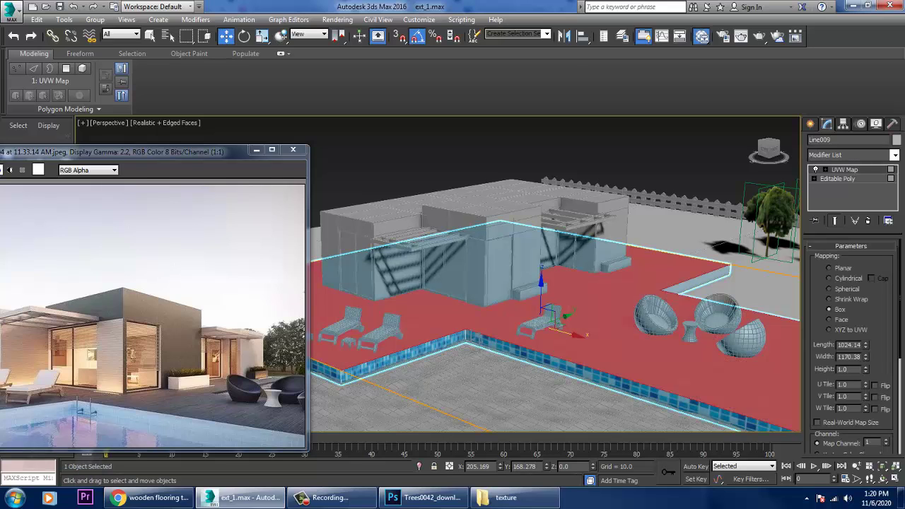
pyautogui.click(701, 36)
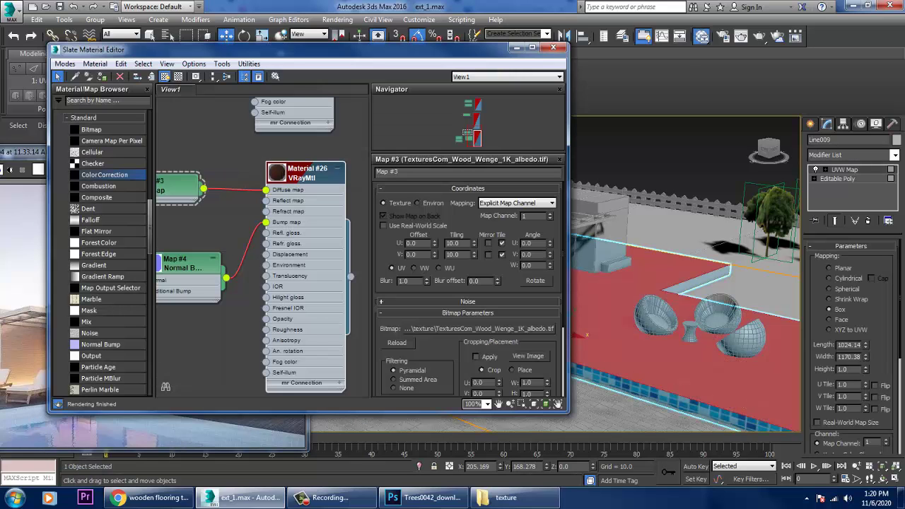
pyautogui.doubleClick(307, 174)
pyautogui.click(457, 200)
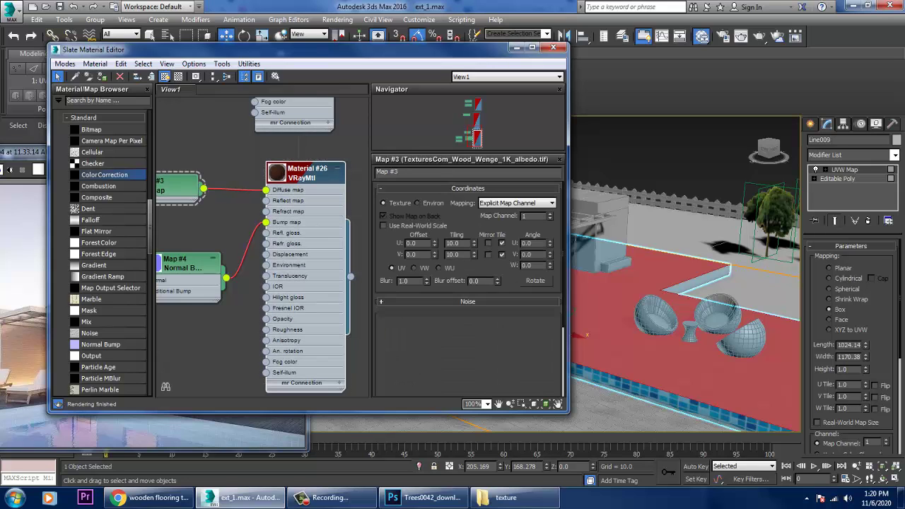
pyautogui.click(478, 329)
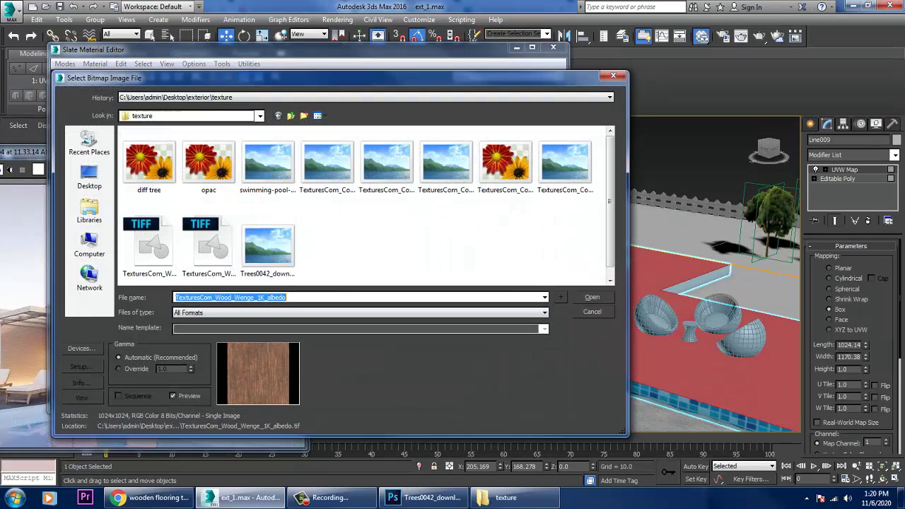
# Browse to the tex folder inside the interior folder on the Desktop.
pyautogui.click(90, 177)
pyautogui.click(307, 201)
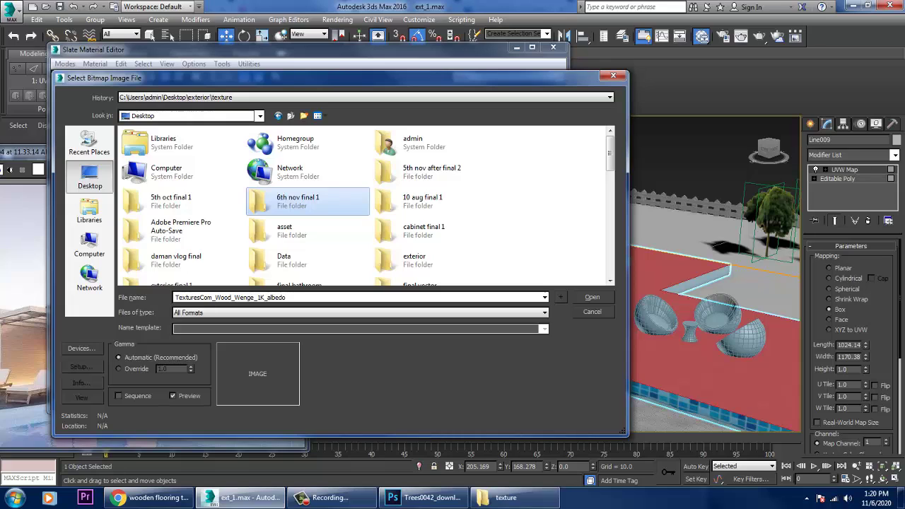
pyautogui.press('i')
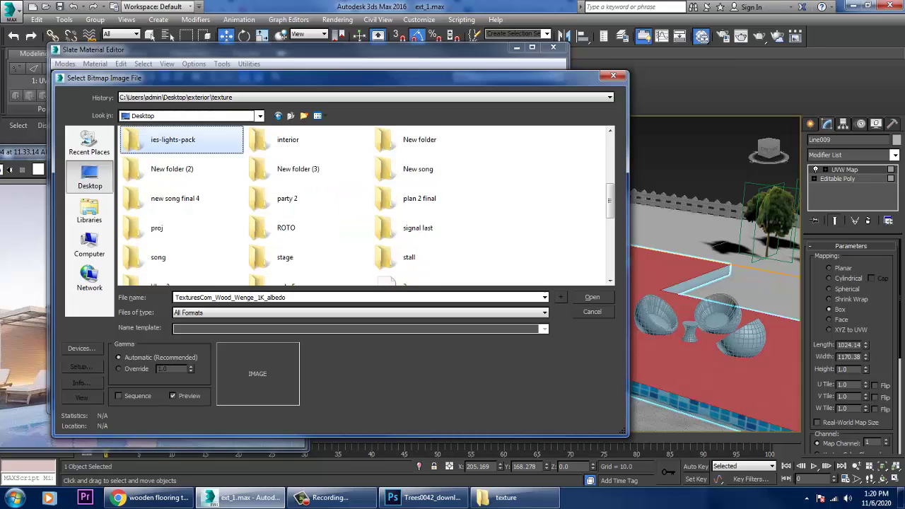
pyautogui.click(297, 140)
pyautogui.doubleClick(297, 140)
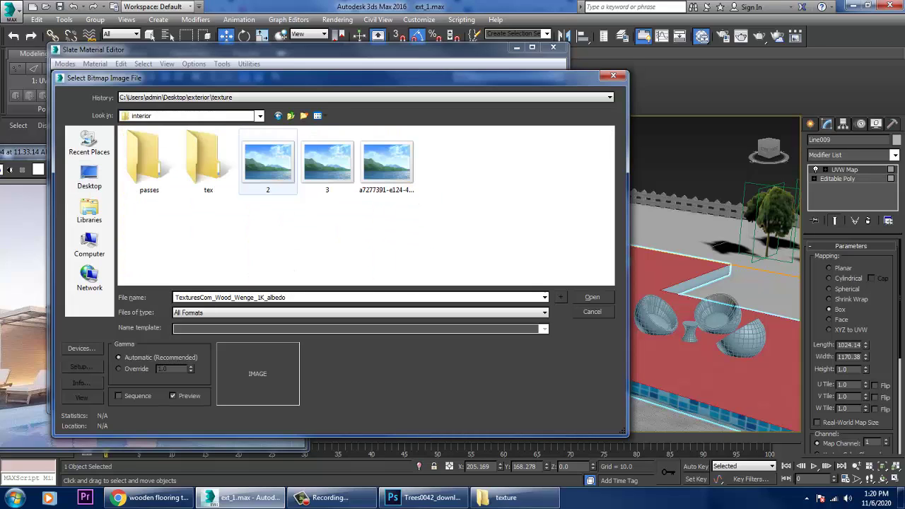
pyautogui.doubleClick(208, 159)
pyautogui.click(208, 161)
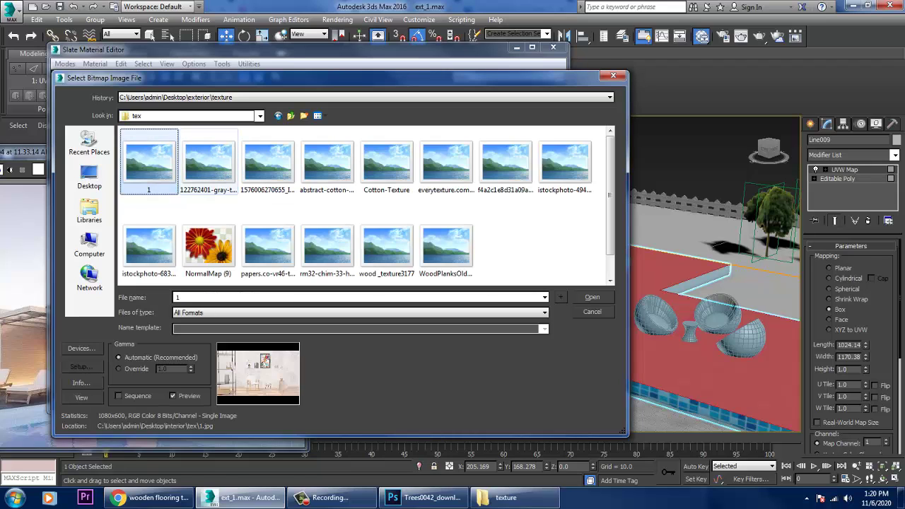
# Preview the textures in the tex folder and load the light plank image f4a2c1e8d31a09a62a9df55534d56668 as the diffuse bitmap.
pyautogui.press('Right')
pyautogui.press('Right')
pyautogui.press('Right')
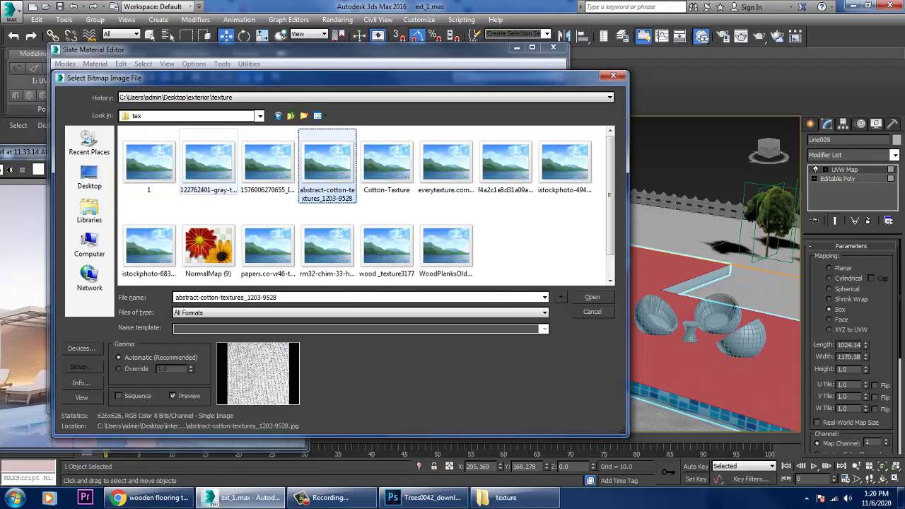
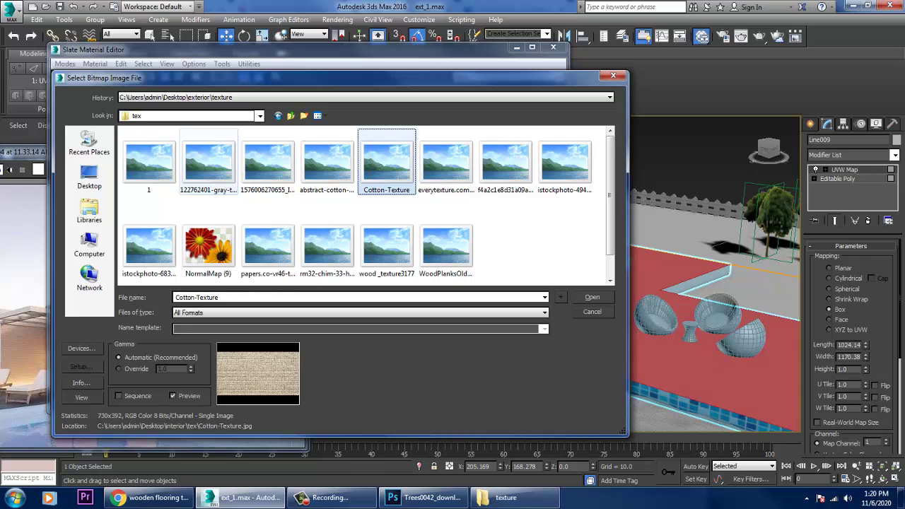
pyautogui.press('Right')
pyautogui.press('Right')
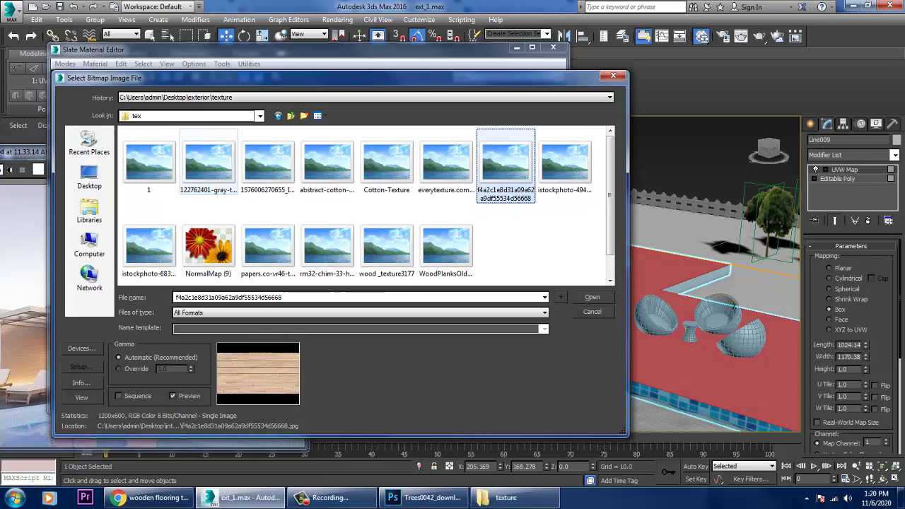
pyautogui.press('Down')
pyautogui.press('Left')
pyautogui.press('Left')
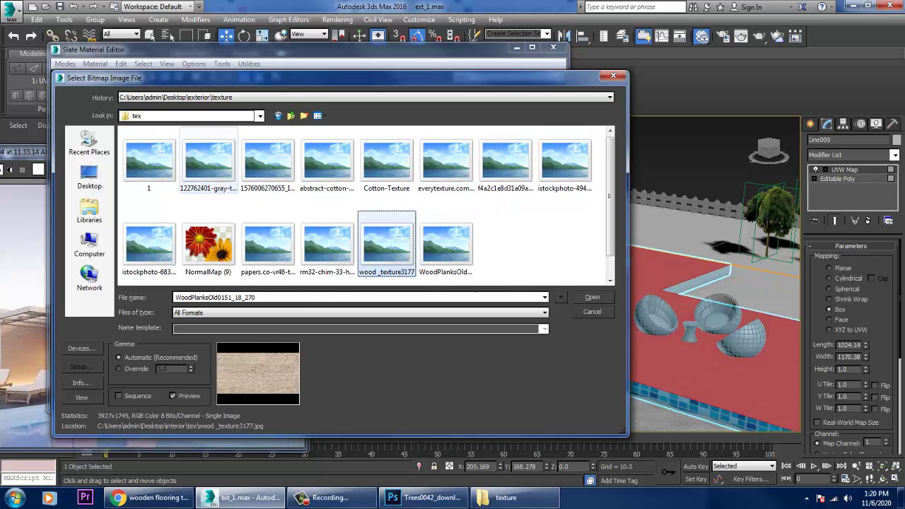
pyautogui.press('Left')
pyautogui.press('Left')
pyautogui.press('Left')
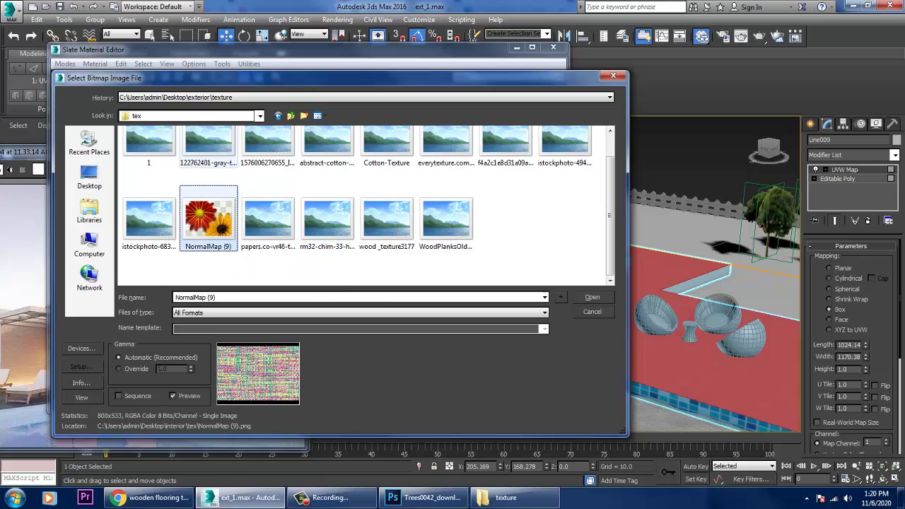
pyautogui.press('Right')
pyautogui.press('Right')
pyautogui.press('Right')
pyautogui.press('Right')
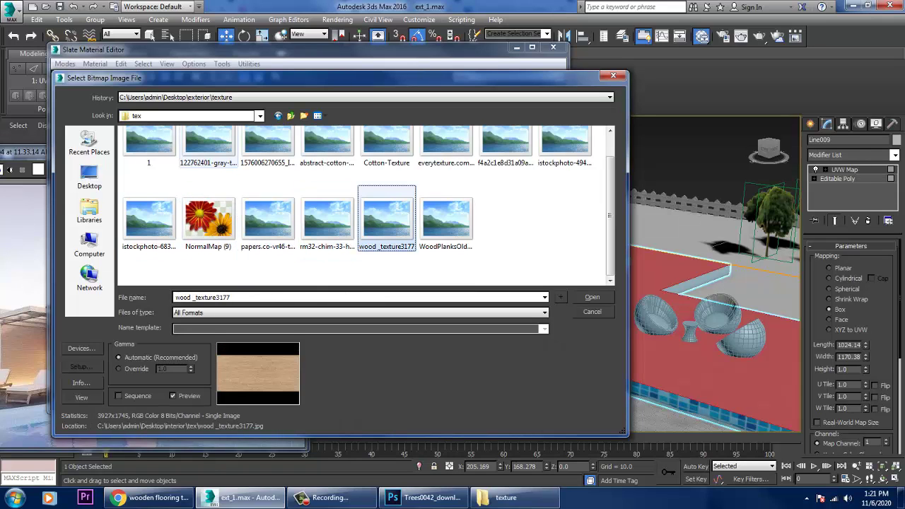
pyautogui.press('Up')
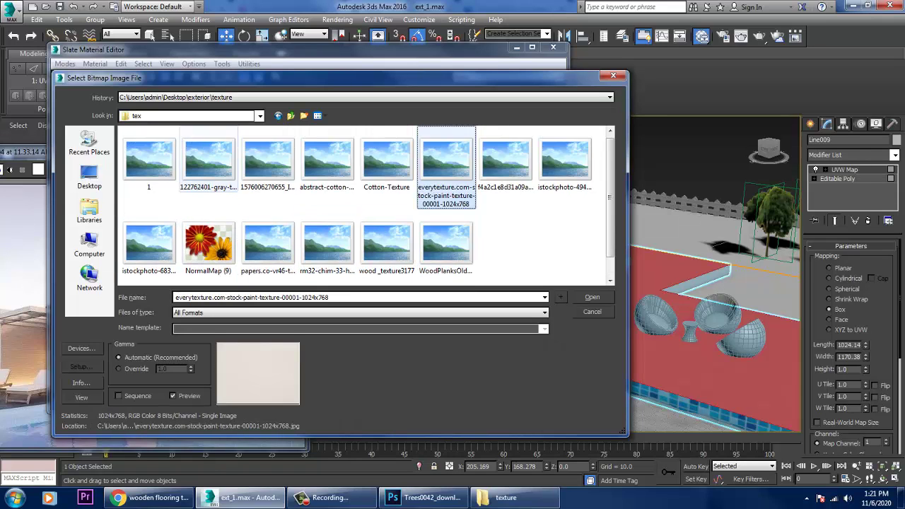
pyautogui.press('Right')
pyautogui.press('Return')
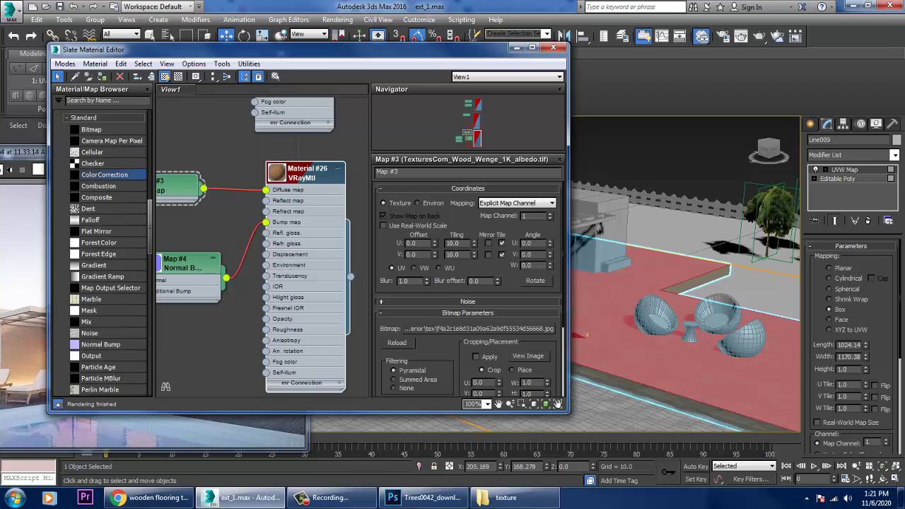
# Delete the Normal Bump map connected to the bump slot of the terrace's wood material.
pyautogui.moveTo(227, 278); pyautogui.dragTo(232, 315)
pyautogui.press('Escape')
pyautogui.click(181, 264)
pyautogui.press('Delete')
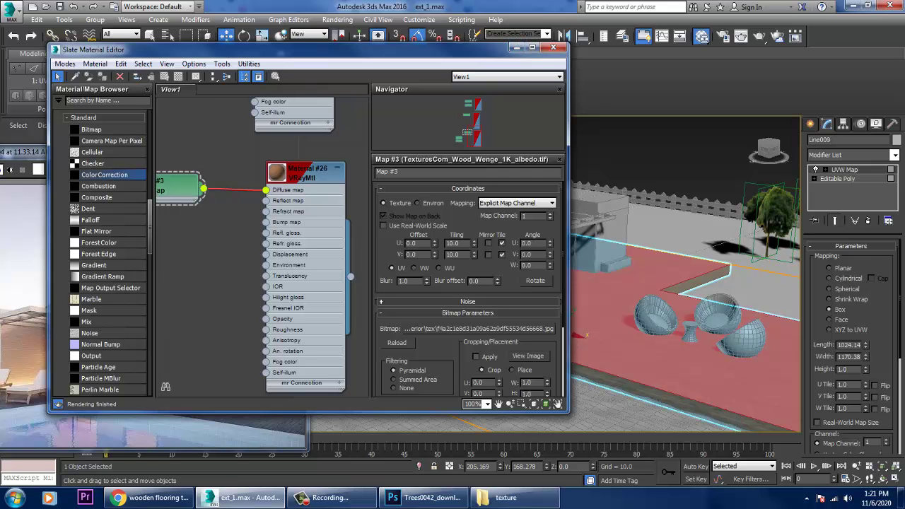
# Convert the terrace to an Editable Poly, collapsing its UVW Map modifier.
pyautogui.click(675, 152)
pyautogui.moveTo(679, 275)
pyautogui.keyDown('alt'); pyautogui.mouseDown(button='middle')
pyautogui.moveTo(676, 304)
pyautogui.moveTo(682, 233)
pyautogui.moveTo(661, 272)
pyautogui.mouseUp(button='middle'); pyautogui.keyUp('alt')
pyautogui.click(658, 347)
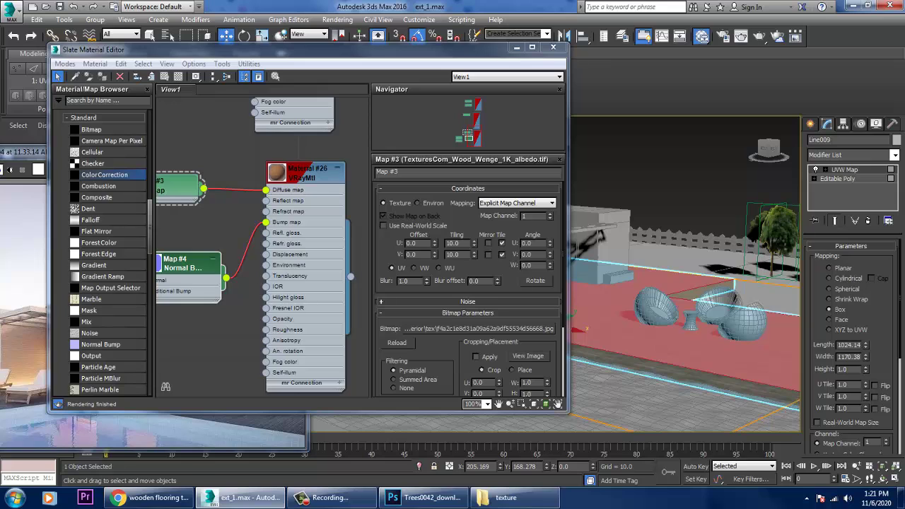
pyautogui.rightClick(717, 416)
pyautogui.click(672, 458)
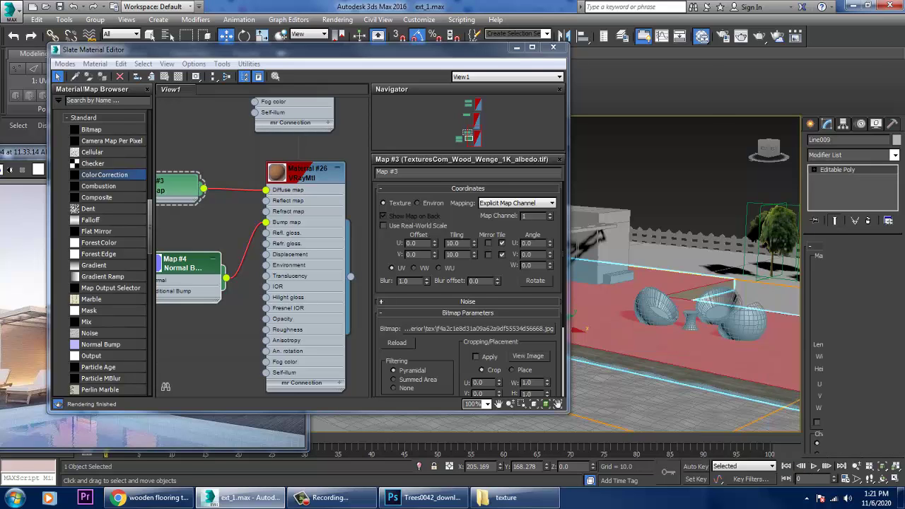
# Switch to Chrome and save the Lauzon hardwood flooring image as red-oak-hardwood-flooring-natural-select-better-natural-ambiance-lauzon in the exterior texture folder.
pyautogui.click(149, 497)
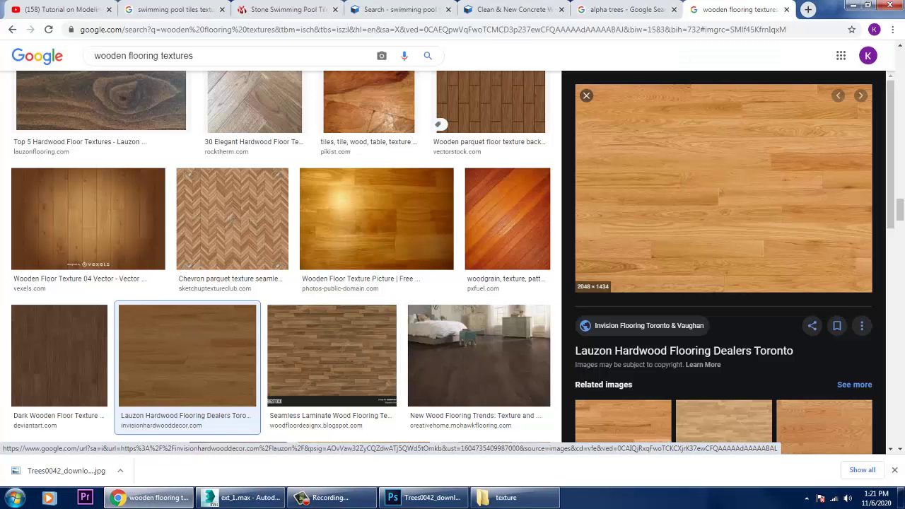
pyautogui.rightClick(679, 145)
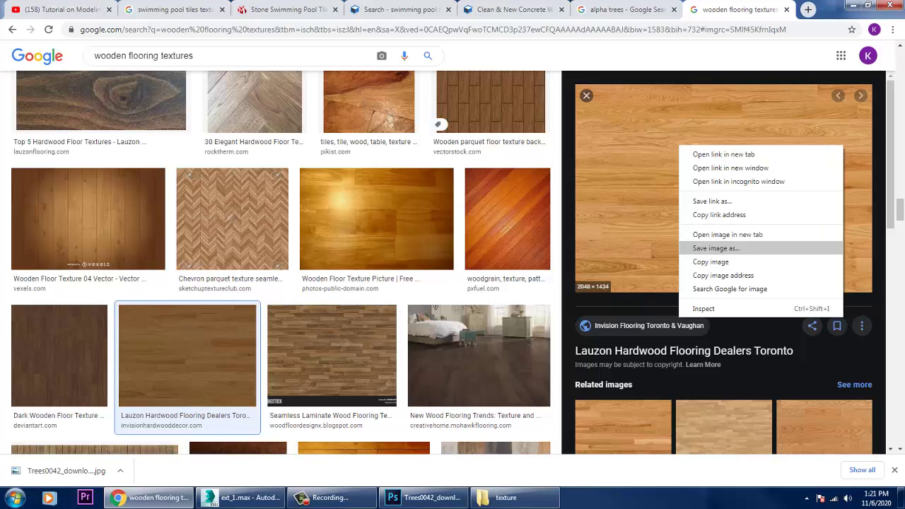
pyautogui.click(715, 248)
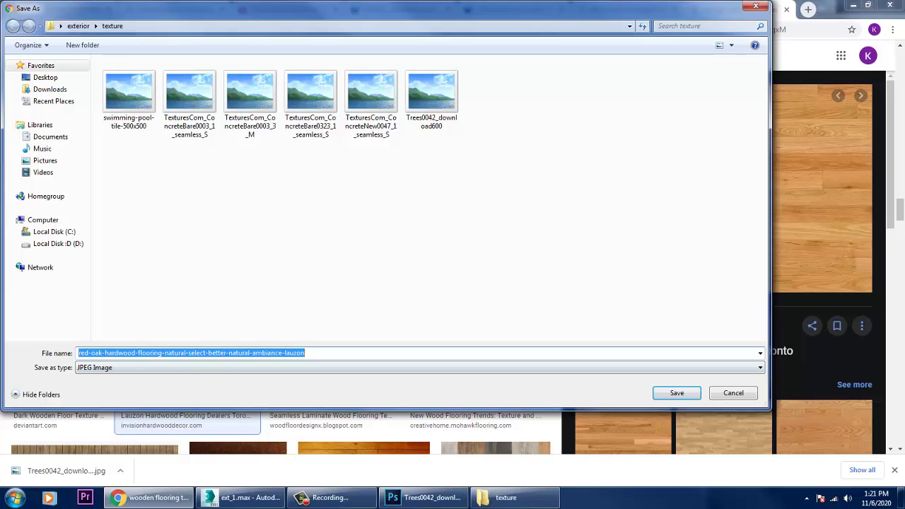
pyautogui.click(677, 393)
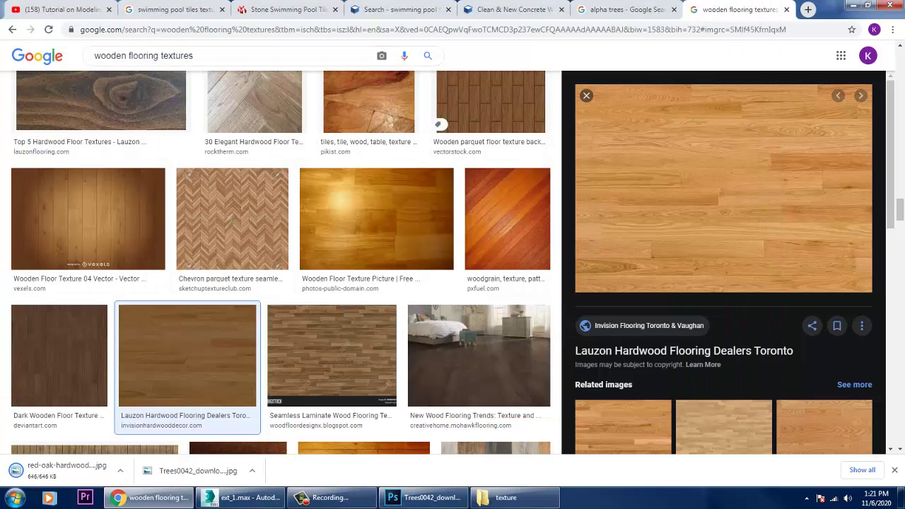
# Switch back to 3ds Max and undo the last changes to the terrace, including its conversion to Editable Poly.
pyautogui.click(244, 498)
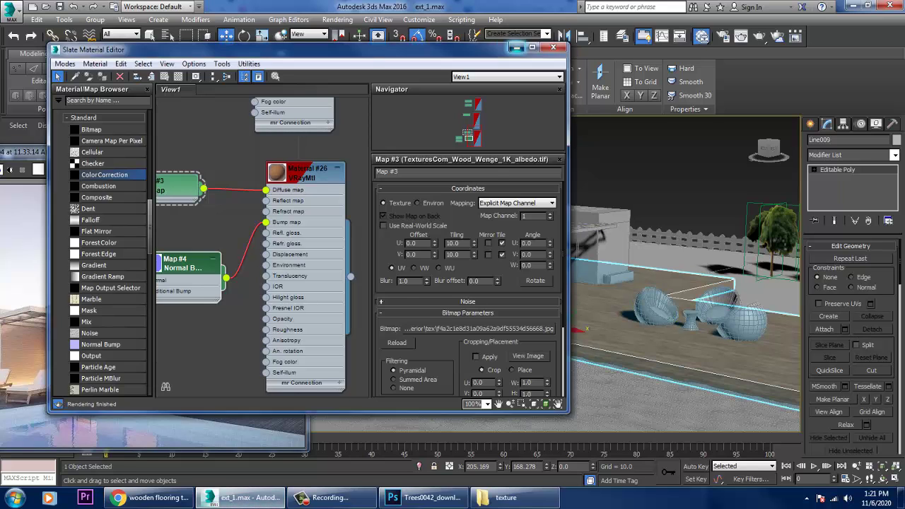
pyautogui.click(516, 47)
pyautogui.hotkey('ctrl', 'z')
pyautogui.hotkey('ctrl', 'z')
pyautogui.hotkey('ctrl', 'z')
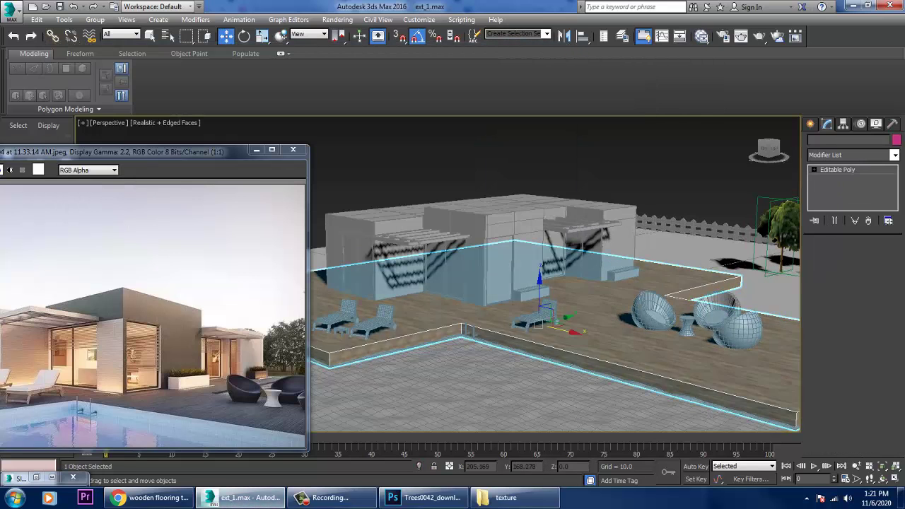
pyautogui.rightClick(691, 337)
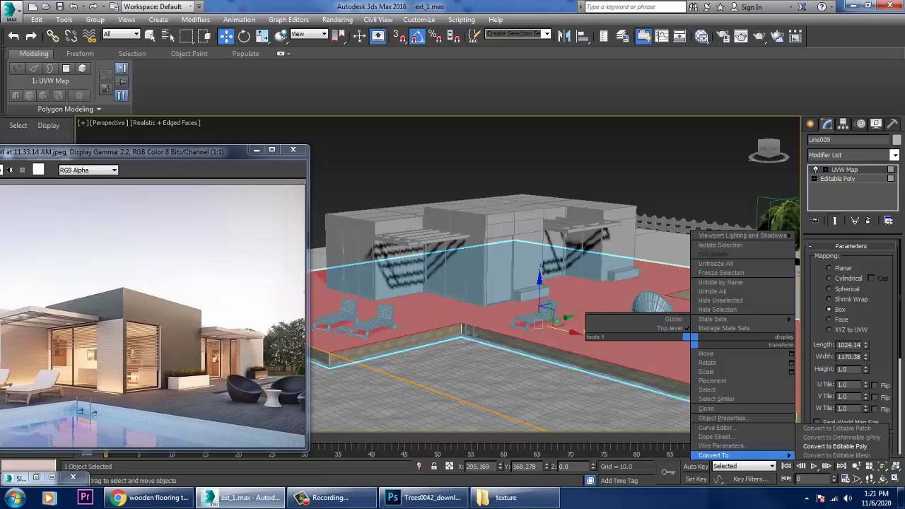
pyautogui.click(712, 291)
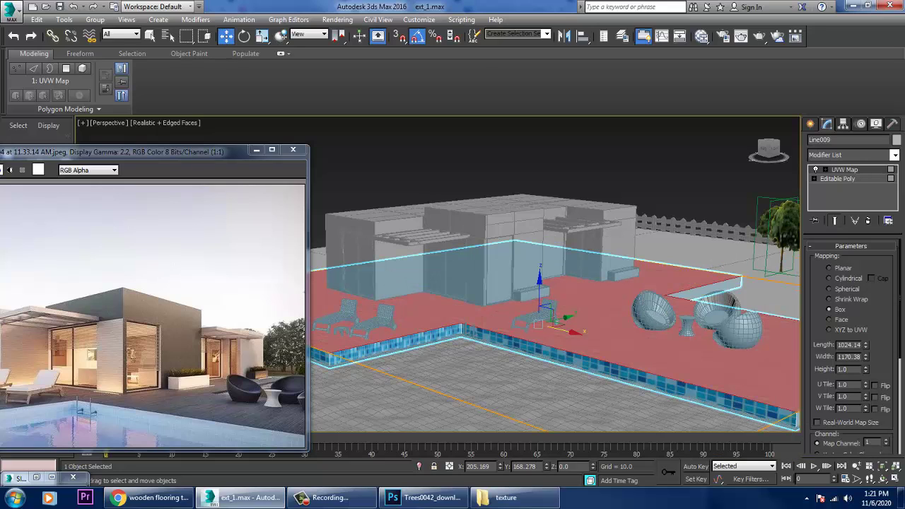
# Convert the terrace to an Editable Poly and enter polygon editing with its top face selected.
pyautogui.rightClick(614, 341)
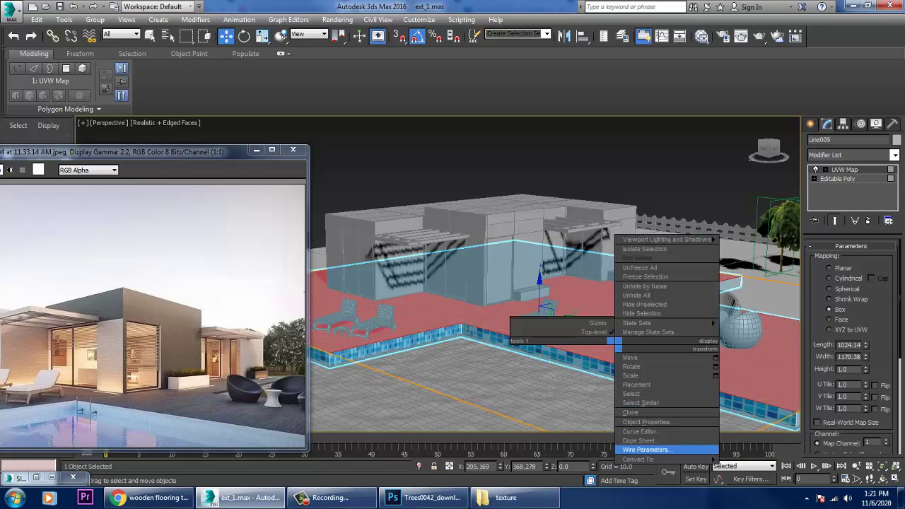
pyautogui.moveTo(638, 459)
pyautogui.click(759, 451)
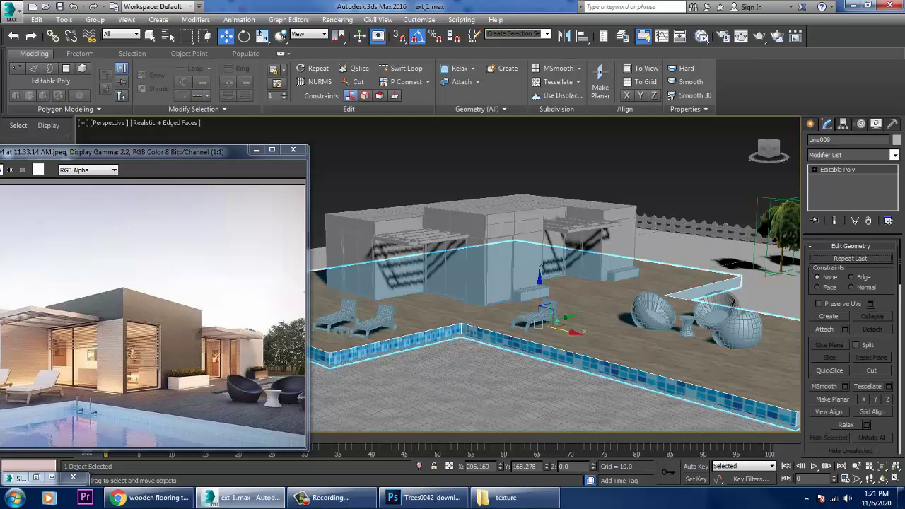
pyautogui.press('4')
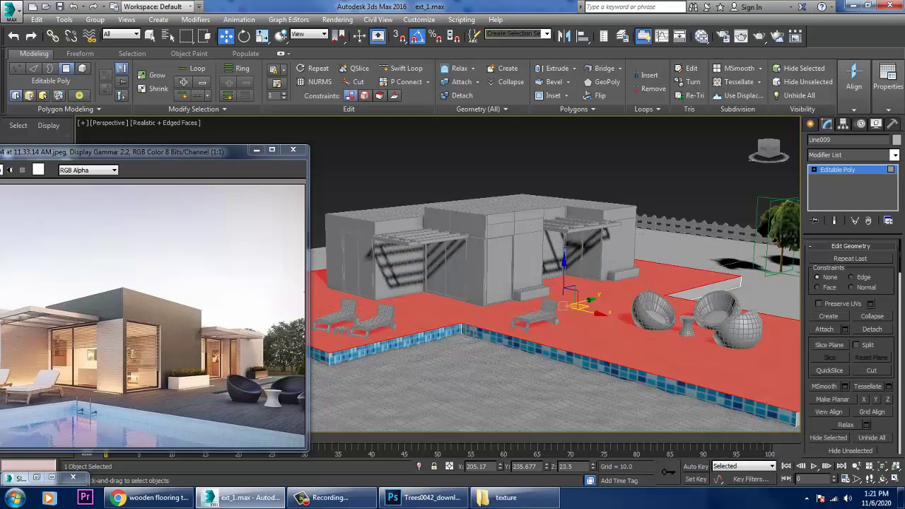
# Remove the Normal Bump map feeding the bump slot of Material #26.
pyautogui.click(701, 36)
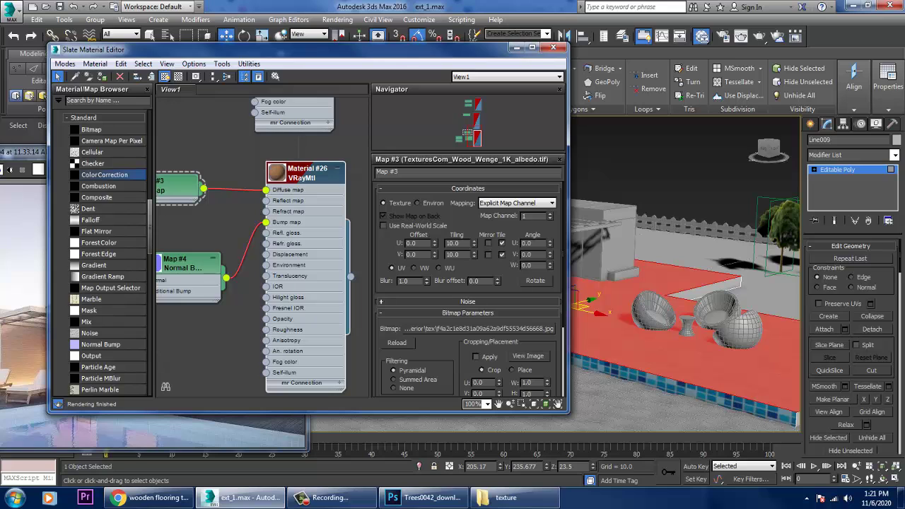
pyautogui.click(183, 263)
pyautogui.press('Delete')
pyautogui.click(307, 174)
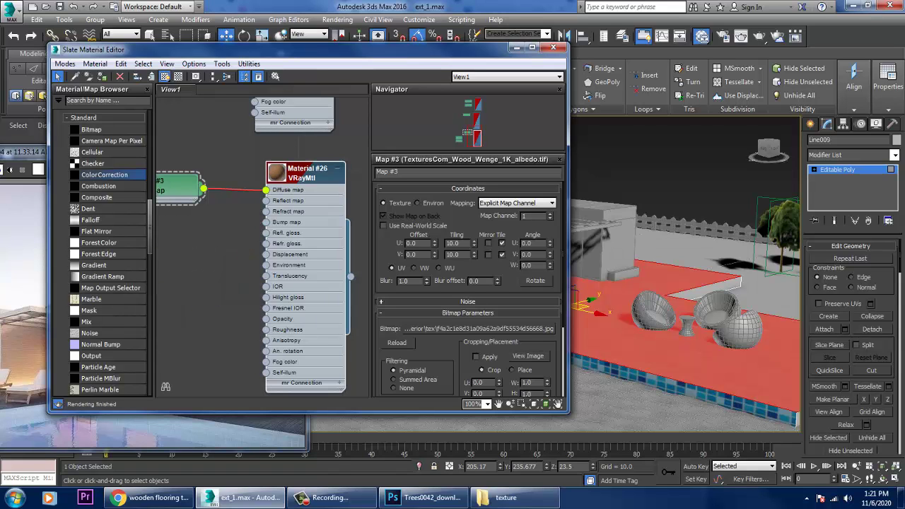
# Reopen the file choice for the diffuse bitmap and browse to the texture folder inside the Desktop's exterior folder.
pyautogui.click(479, 329)
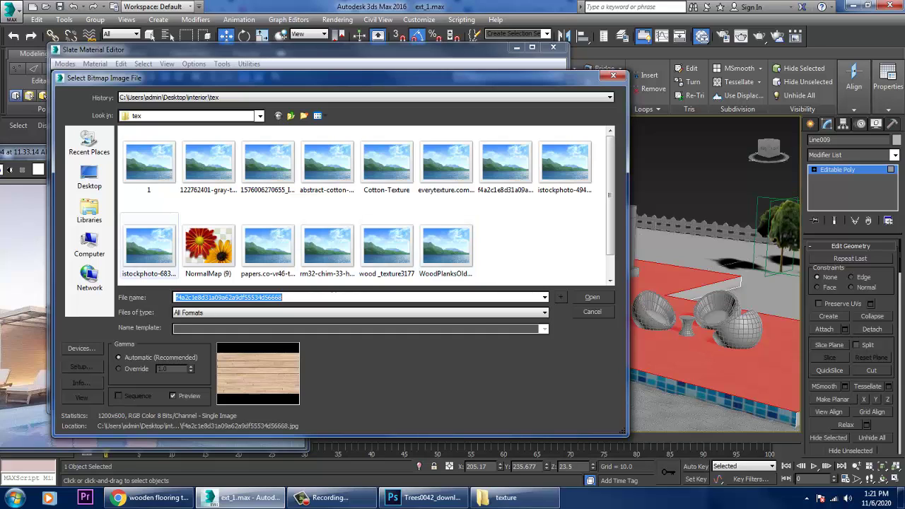
pyautogui.click(89, 177)
pyautogui.scroll(-1, 304, 272)
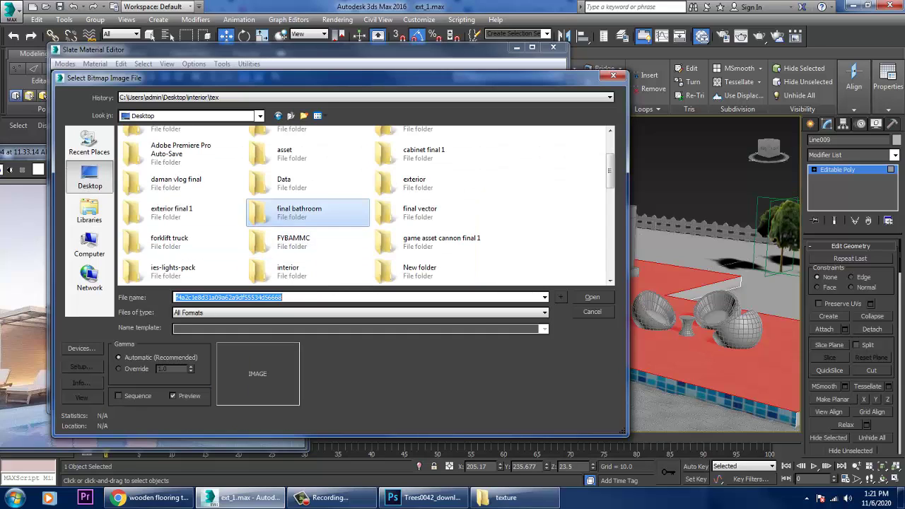
pyautogui.doubleClick(418, 184)
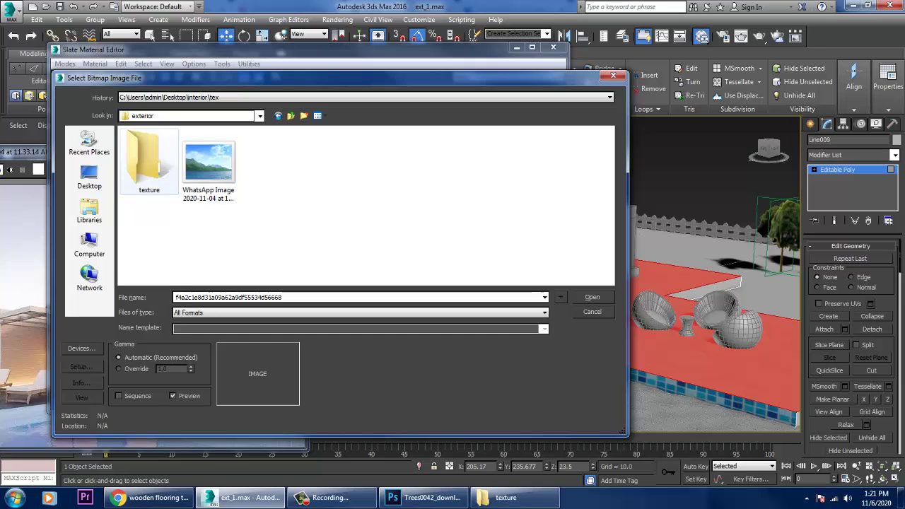
pyautogui.doubleClick(150, 160)
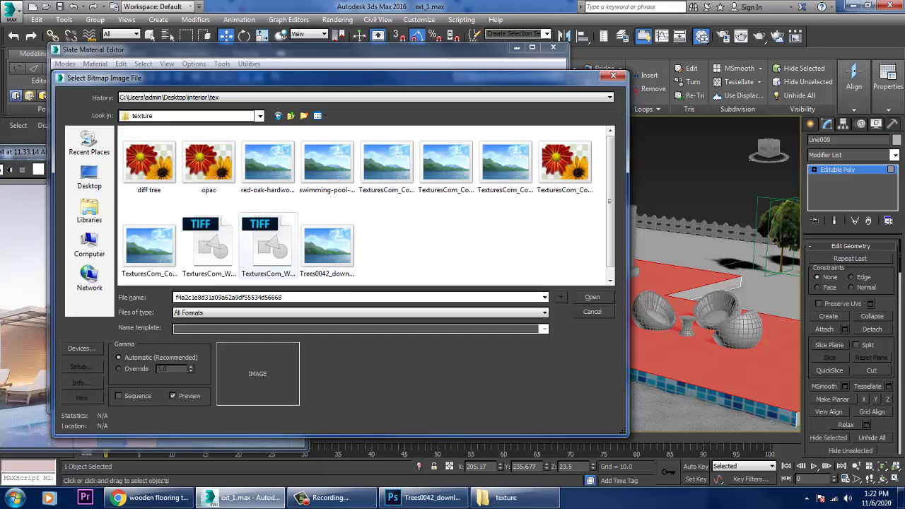
# Load the saved red-oak-hardwood-flooring image as the diffuse bitmap of the terrace's wood material.
pyautogui.click(149, 246)
pyautogui.click(150, 164)
pyautogui.click(209, 163)
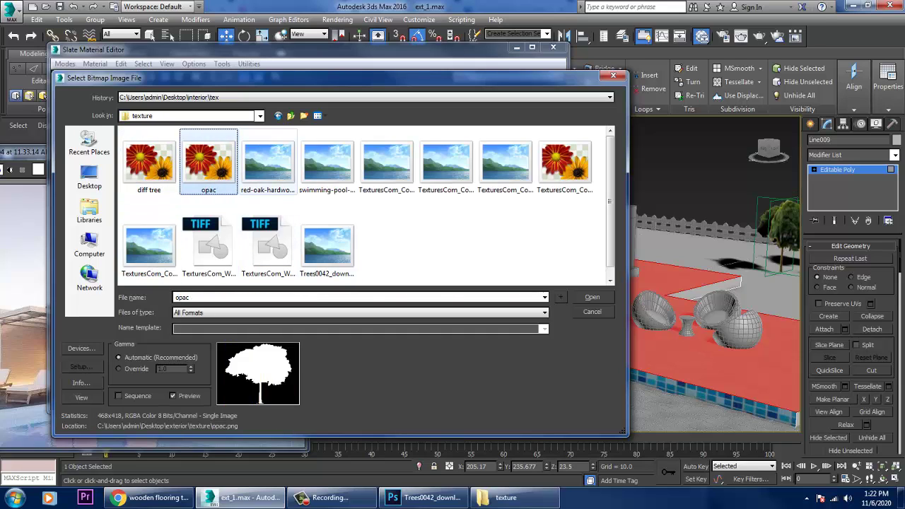
pyautogui.click(268, 165)
pyautogui.doubleClick(268, 164)
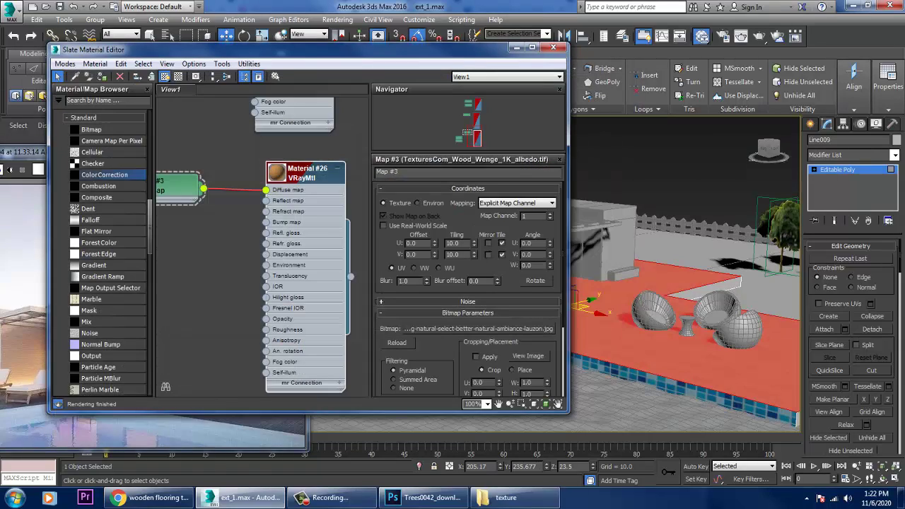
# Apply a UVW Map modifier to the terrace's selected top face.
pyautogui.click(517, 48)
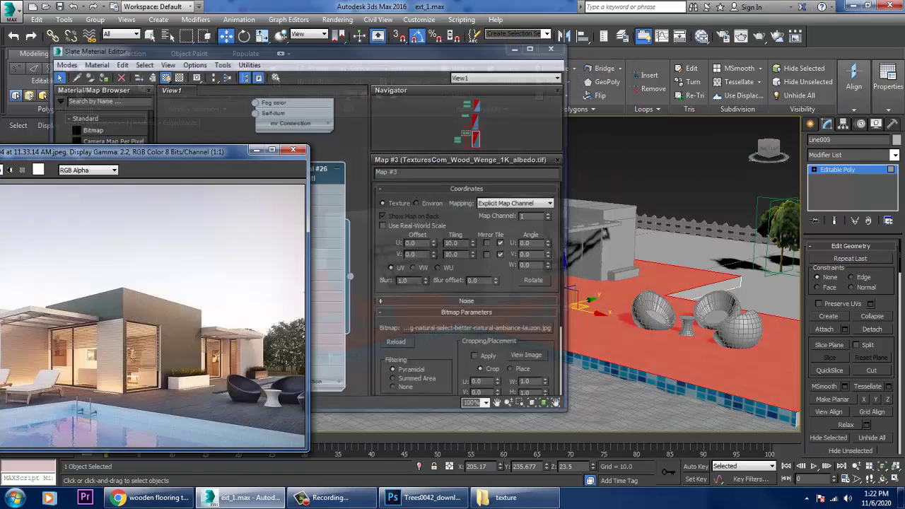
pyautogui.keyDown('alt'); pyautogui.moveTo(531, 283); pyautogui.dragTo(555, 273, button='middle'); pyautogui.keyUp('alt')
pyautogui.scroll(3, 545, 297)
pyautogui.click(894, 155)
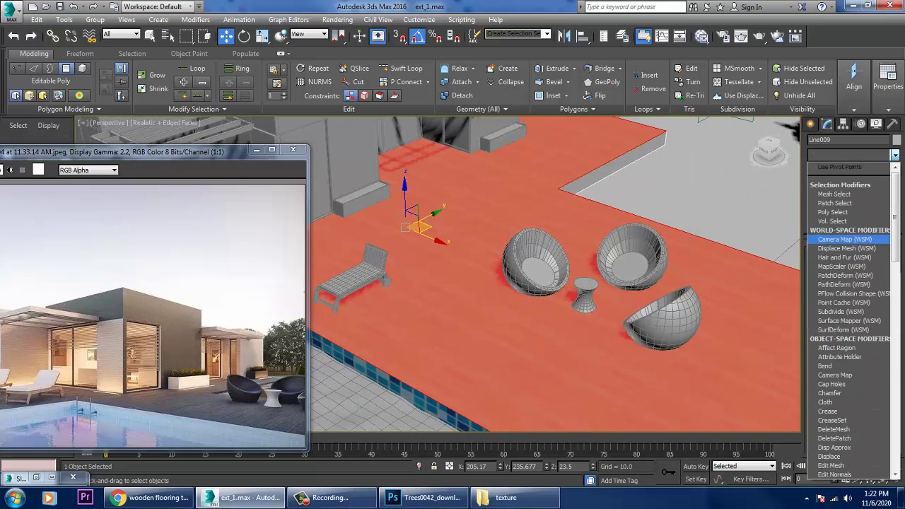
pyautogui.press('u')
pyautogui.press('Return')
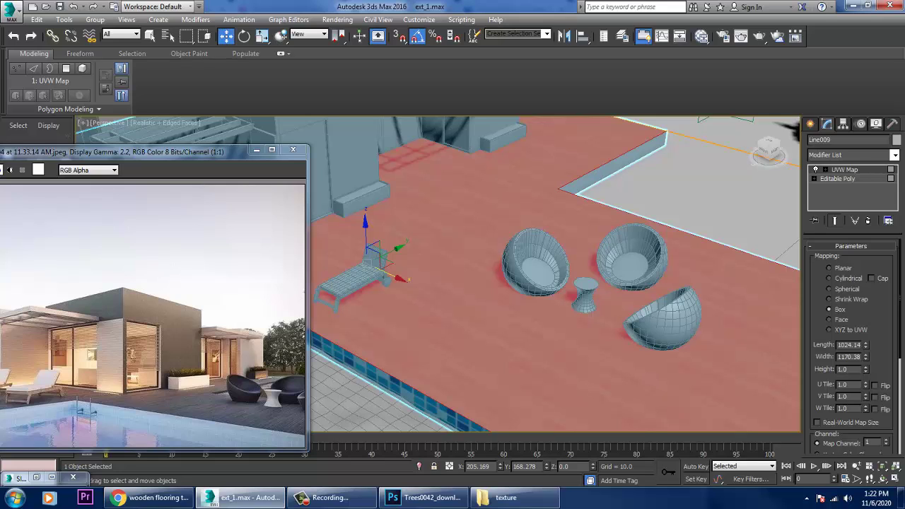
# Stretch the terrace's wood mapping by setting the UVW Map length to about 3943, then review the planks around the pool.
pyautogui.moveTo(865, 357); pyautogui.dragTo(865, 297)
pyautogui.moveTo(866, 345); pyautogui.dragTo(866, 324)
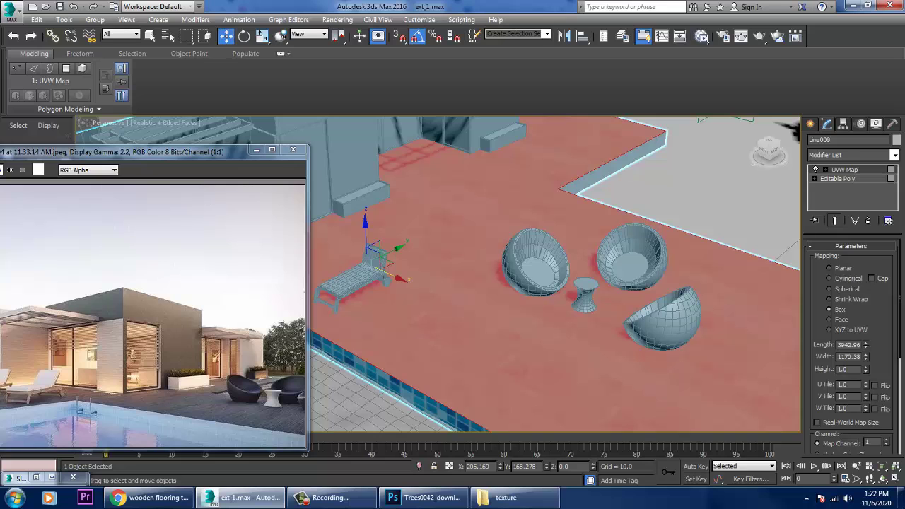
pyautogui.click(707, 212)
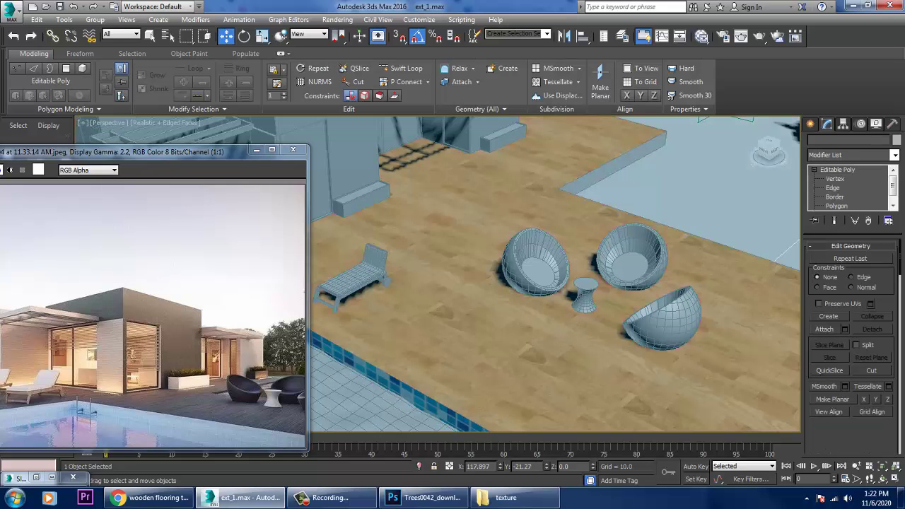
pyautogui.keyDown('alt'); pyautogui.moveTo(707, 212); pyautogui.dragTo(697, 142, button='middle'); pyautogui.keyUp('alt')
pyautogui.keyDown('alt'); pyautogui.moveTo(555, 241); pyautogui.dragTo(615, 262, button='middle'); pyautogui.keyUp('alt')
pyautogui.scroll(-5, 555, 283)
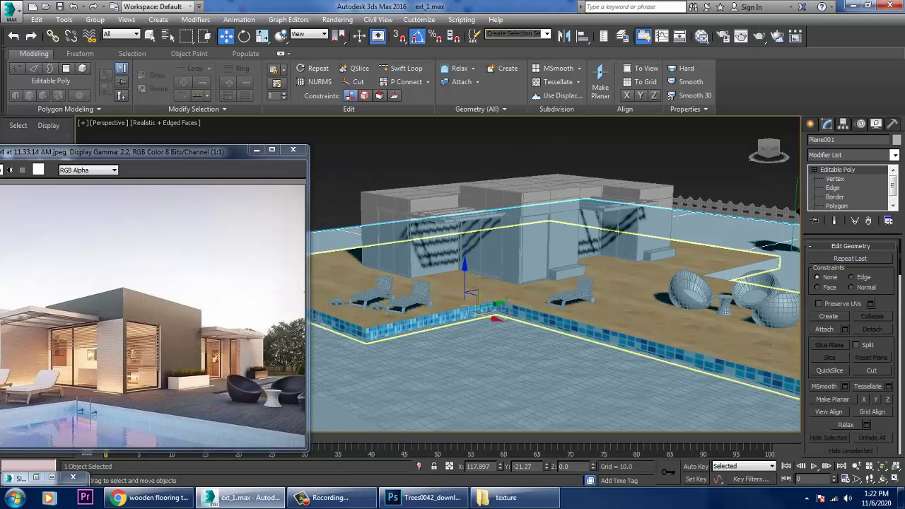
# Set the reflection colour of Material #26 to a neutral grey with value 106.
pyautogui.press('m')
pyautogui.doubleClick(306, 174)
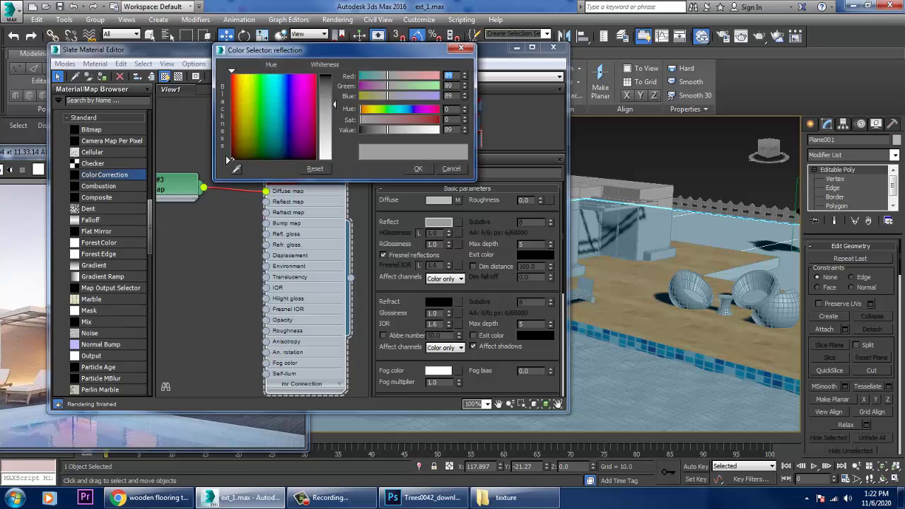
pyautogui.moveTo(335, 105)
pyautogui.mouseDown()
pyautogui.moveTo(336, 121)
pyautogui.moveTo(335, 109)
pyautogui.mouseUp()
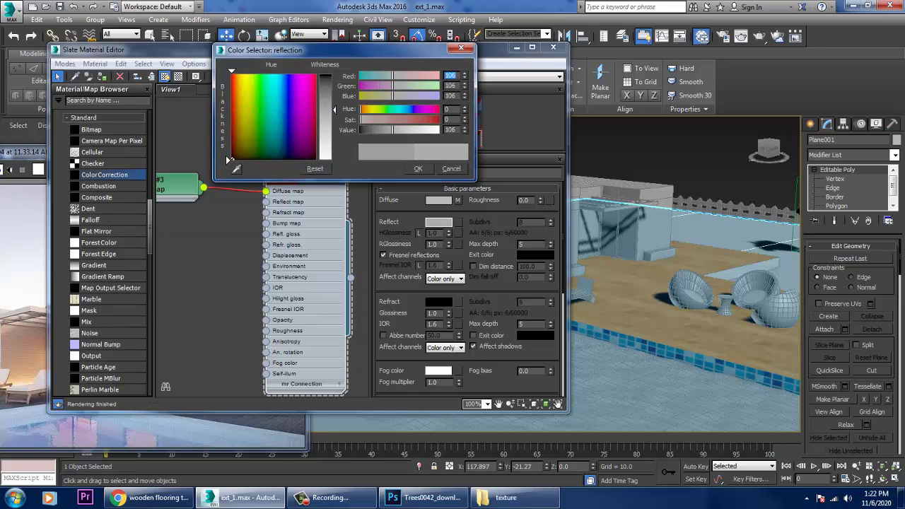
pyautogui.click(418, 169)
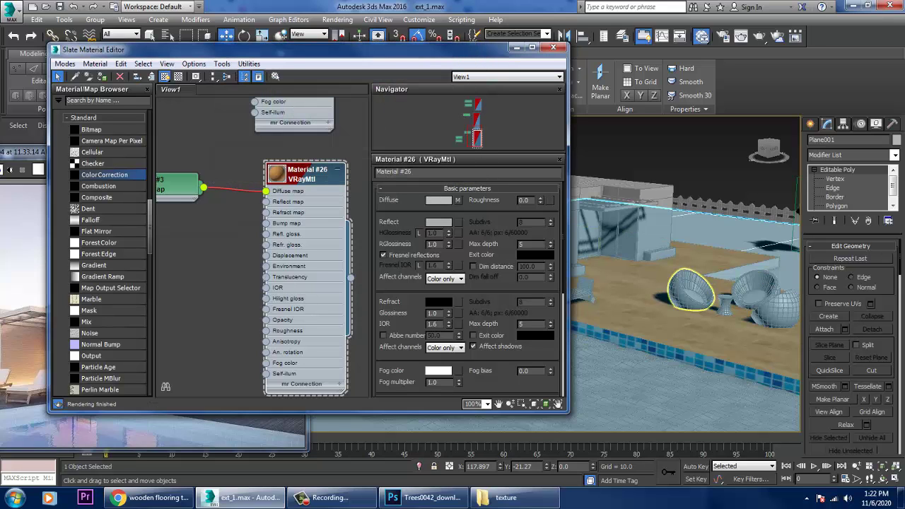
pyautogui.moveTo(481, 48); pyautogui.dragTo(370, 76)
pyautogui.click(407, 75)
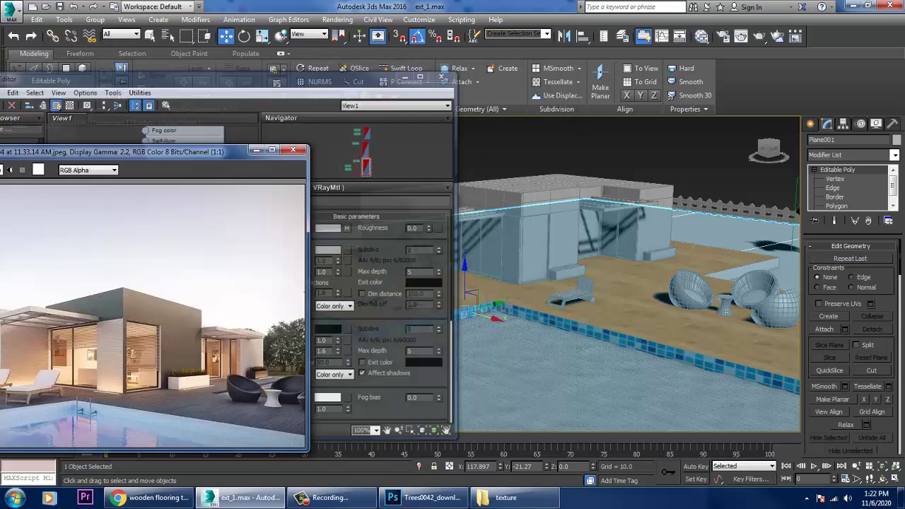
# Select the house and, at polygon level, pick the upper faces around its taller block plus the wall face behind the planter.
pyautogui.scroll(5, 625, 296)
pyautogui.moveTo(551, 232); pyautogui.dragTo(574, 274, button='middle')
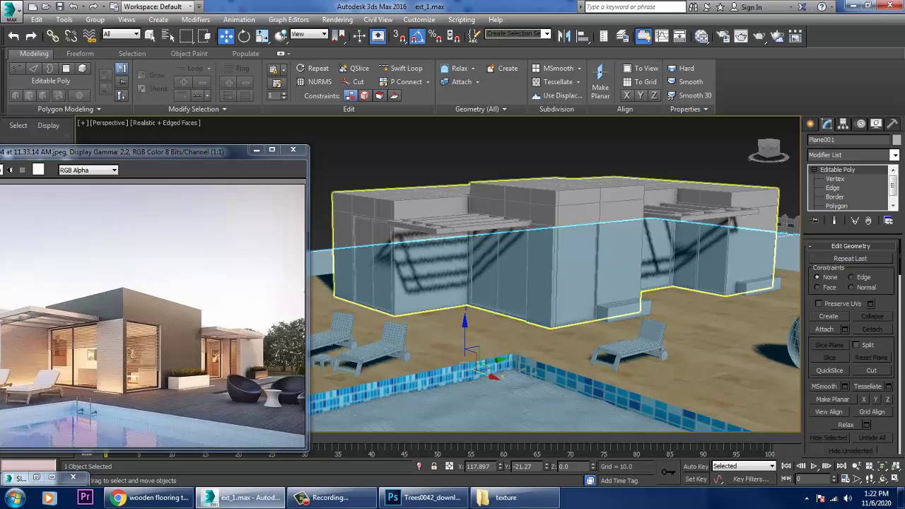
pyautogui.click(590, 211)
pyautogui.keyDown('alt'); pyautogui.moveTo(590, 211); pyautogui.dragTo(538, 214, button='middle'); pyautogui.keyUp('alt')
pyautogui.press('4')
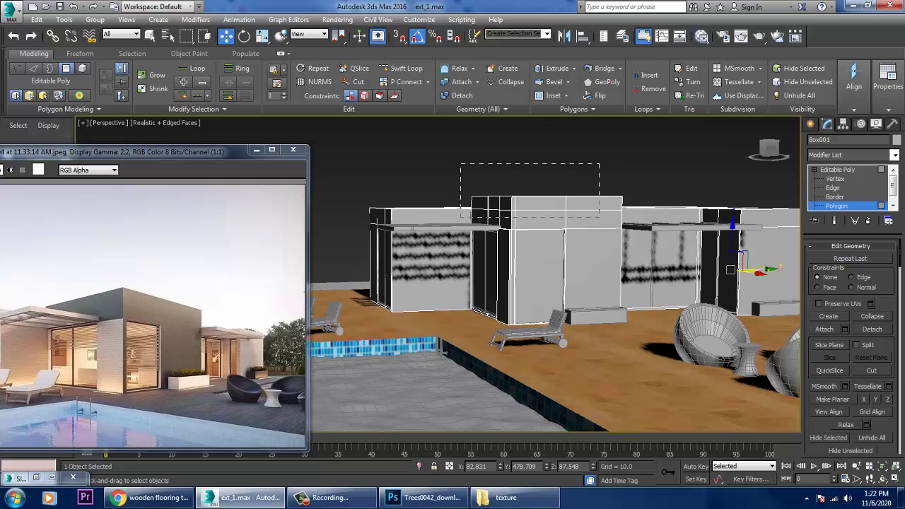
pyautogui.moveTo(613, 217); pyautogui.dragTo(614, 218)
pyautogui.keyDown('alt'); pyautogui.moveTo(614, 219); pyautogui.dragTo(555, 237, button='middle'); pyautogui.keyUp('alt')
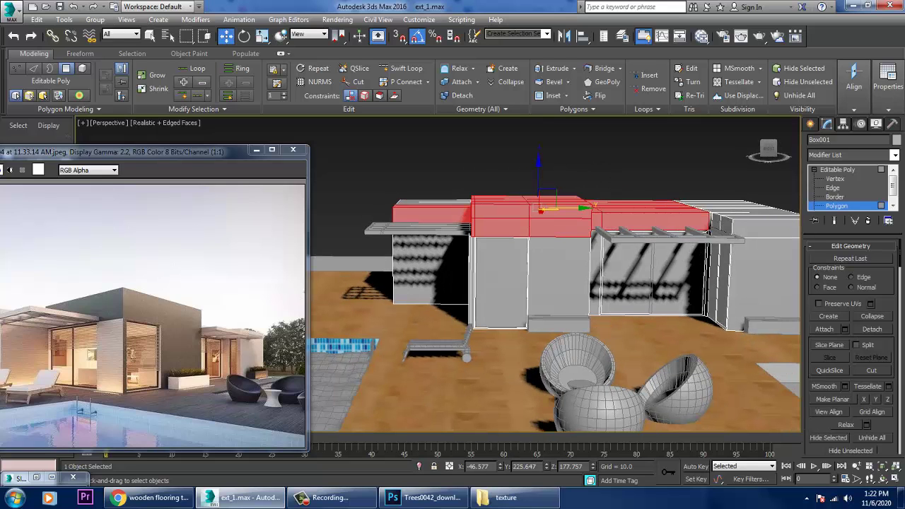
pyautogui.keyDown('ctrl'); pyautogui.click(559, 275); pyautogui.keyUp('ctrl')
# Deselect the stray faces on the adjoining lower wings, keeping only the taller block's upper faces and its wall face selected.
pyautogui.keyDown('alt'); pyautogui.moveTo(559, 274); pyautogui.dragTo(527, 301, button='middle'); pyautogui.keyUp('alt')
pyautogui.keyDown('alt'); pyautogui.moveTo(690, 174); pyautogui.dragTo(629, 237); pyautogui.keyUp('alt')
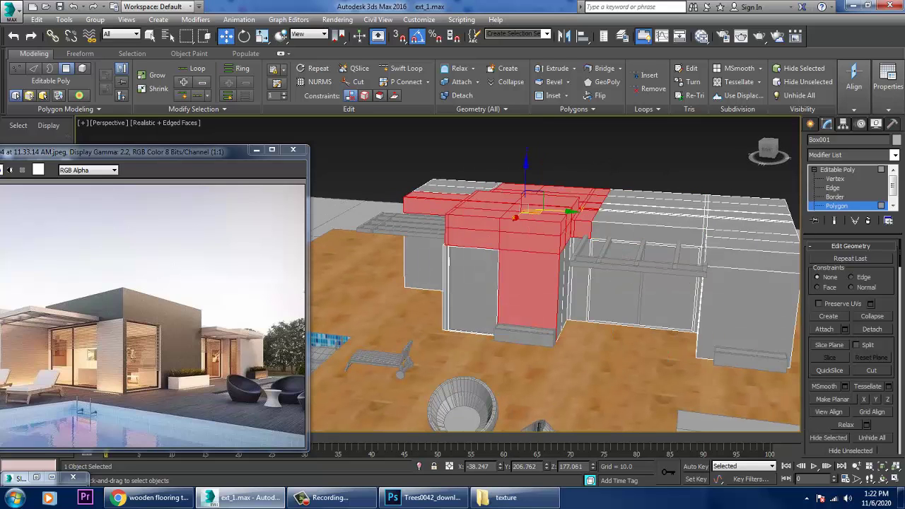
pyautogui.keyDown('alt'); pyautogui.moveTo(629, 237); pyautogui.dragTo(658, 233, button='middle'); pyautogui.keyUp('alt')
pyautogui.keyDown('alt'); pyautogui.moveTo(596, 170); pyautogui.dragTo(625, 178, button='middle'); pyautogui.keyUp('alt')
pyautogui.keyDown('alt'); pyautogui.moveTo(421, 164); pyautogui.dragTo(485, 276); pyautogui.keyUp('alt')
pyautogui.keyDown('alt'); pyautogui.moveTo(484, 276); pyautogui.dragTo(601, 283, button='middle'); pyautogui.keyUp('alt')
pyautogui.keyDown('alt'); pyautogui.moveTo(508, 288); pyautogui.dragTo(526, 290); pyautogui.keyUp('alt')
pyautogui.keyDown('alt'); pyautogui.moveTo(526, 290); pyautogui.dragTo(509, 263, button='middle'); pyautogui.keyUp('alt')
pyautogui.scroll(2, 509, 264)
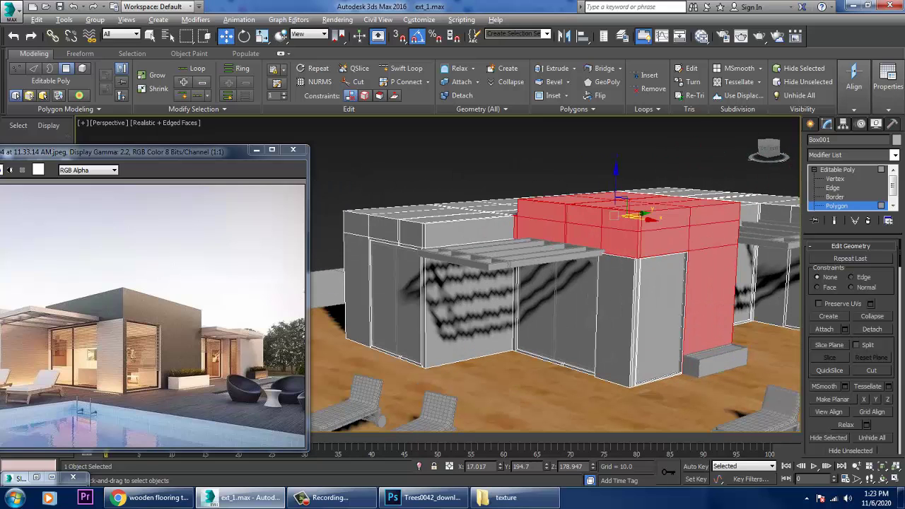
pyautogui.keyDown('alt'); pyautogui.click(515, 228); pyautogui.keyUp('alt')
pyautogui.keyDown('alt'); pyautogui.moveTo(508, 264); pyautogui.dragTo(505, 346, button='middle'); pyautogui.keyUp('alt')
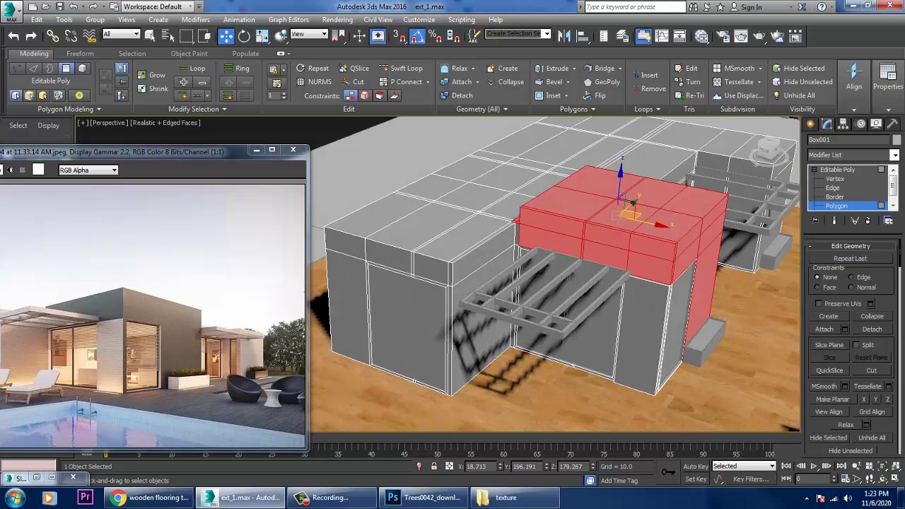
# Add a new VRayMtl material to the Slate material graph for the selected faces of the taller block.
pyautogui.scroll(2, 505, 348)
pyautogui.keyDown('alt'); pyautogui.moveTo(515, 228); pyautogui.dragTo(516, 228); pyautogui.keyUp('alt')
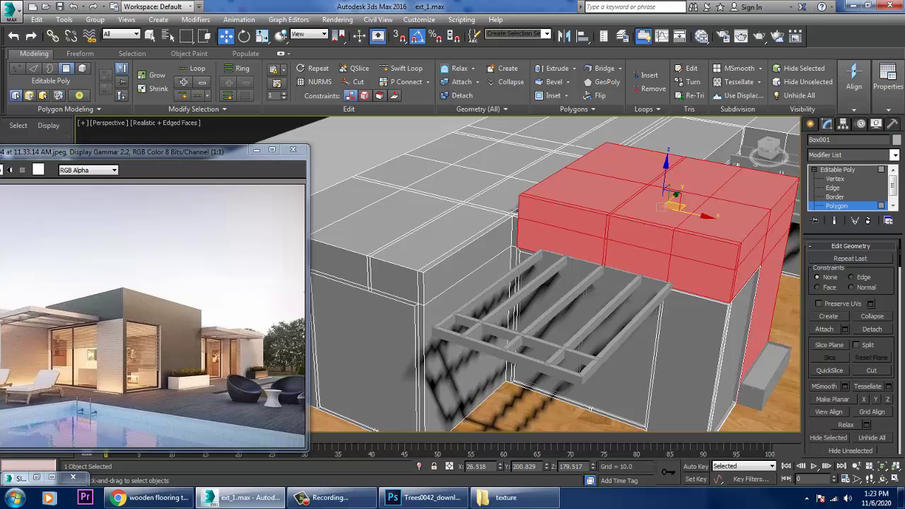
pyautogui.keyDown('alt'); pyautogui.moveTo(516, 227); pyautogui.dragTo(499, 172, button='middle'); pyautogui.keyUp('alt')
pyautogui.keyDown('alt'); pyautogui.moveTo(502, 248); pyautogui.dragTo(439, 169, button='middle'); pyautogui.keyUp('alt')
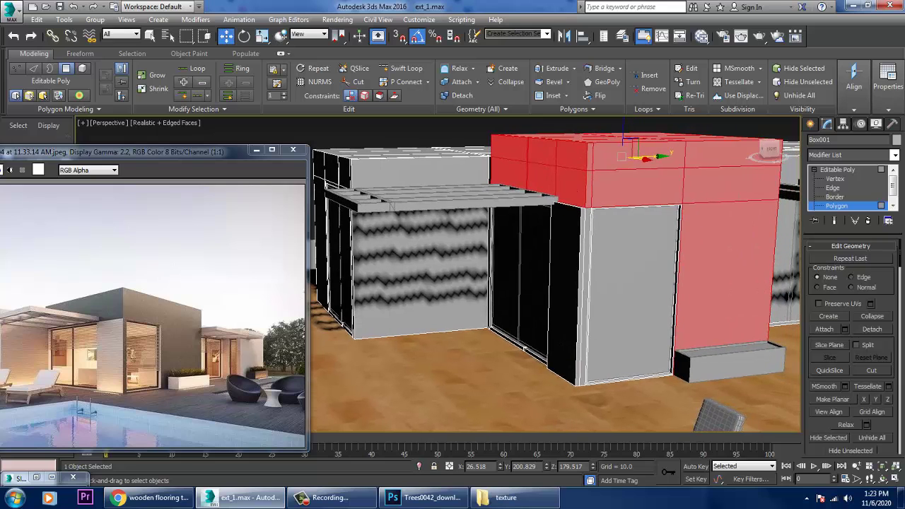
pyautogui.click(701, 36)
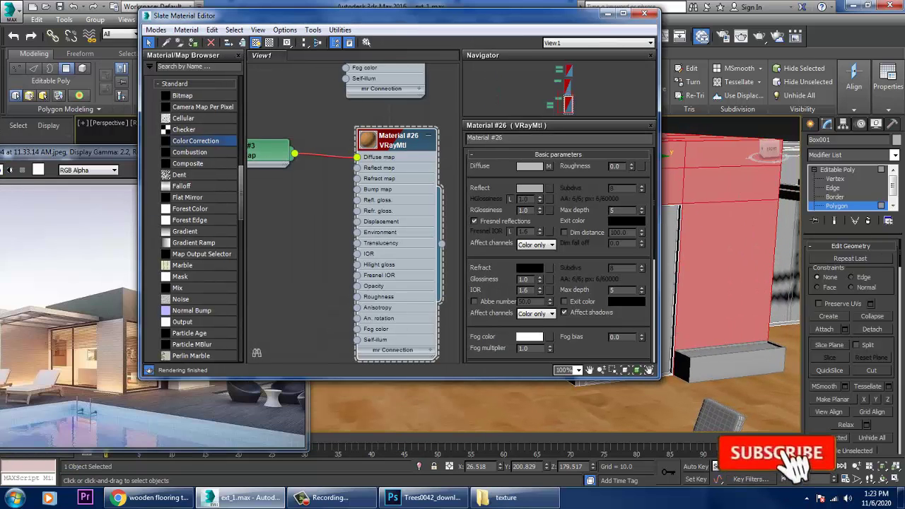
pyautogui.moveTo(347, 283); pyautogui.dragTo(398, 121, button='middle')
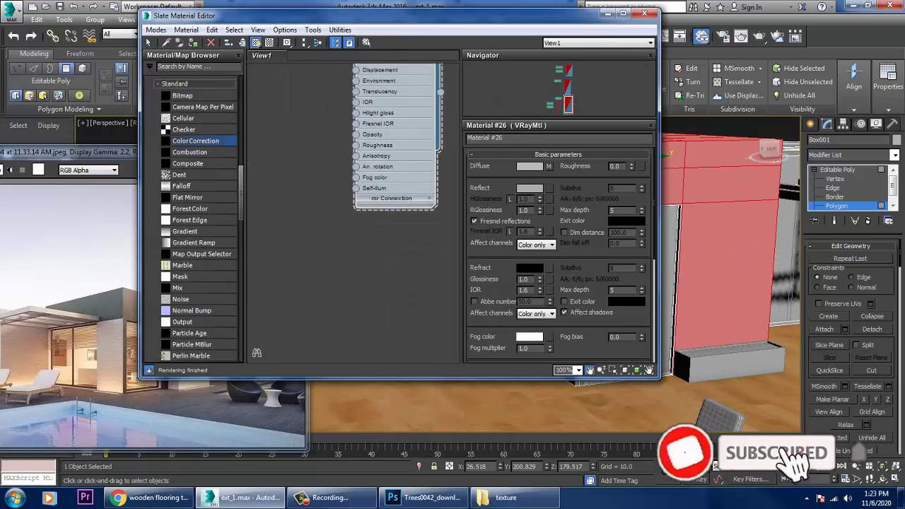
pyautogui.scroll(-15, 195, 219)
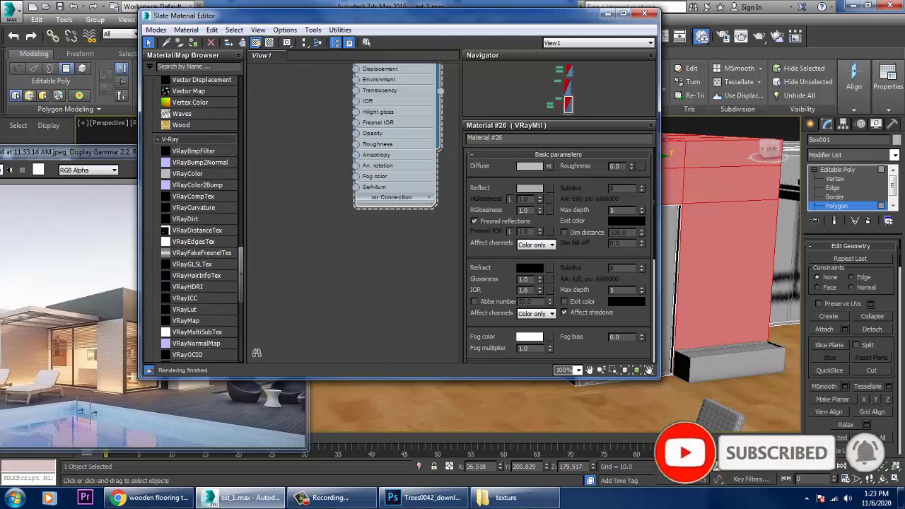
pyautogui.scroll(10, 195, 220)
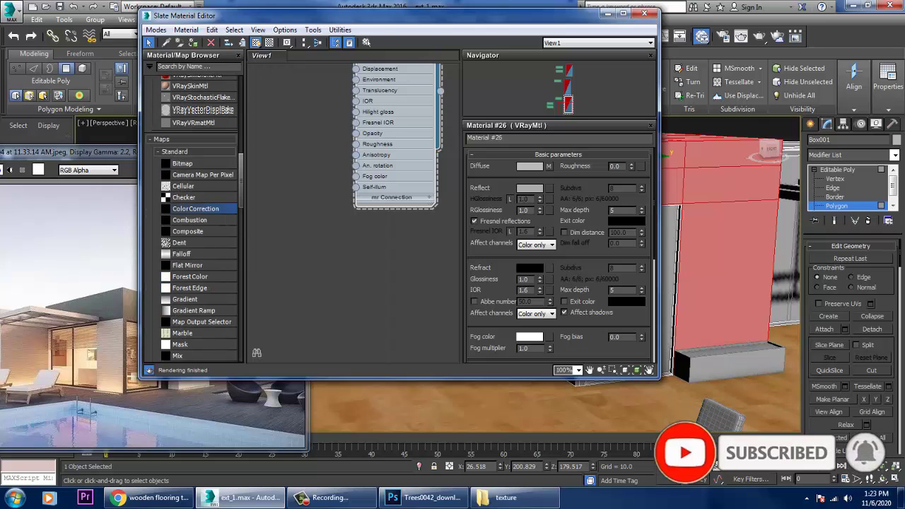
pyautogui.scroll(-10, 195, 220)
pyautogui.scroll(5, 195, 220)
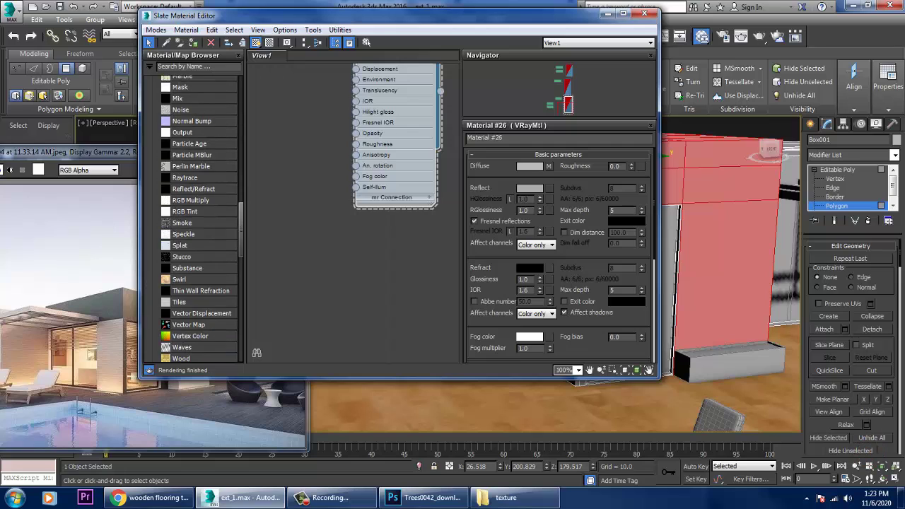
pyautogui.scroll(-4, 198, 220)
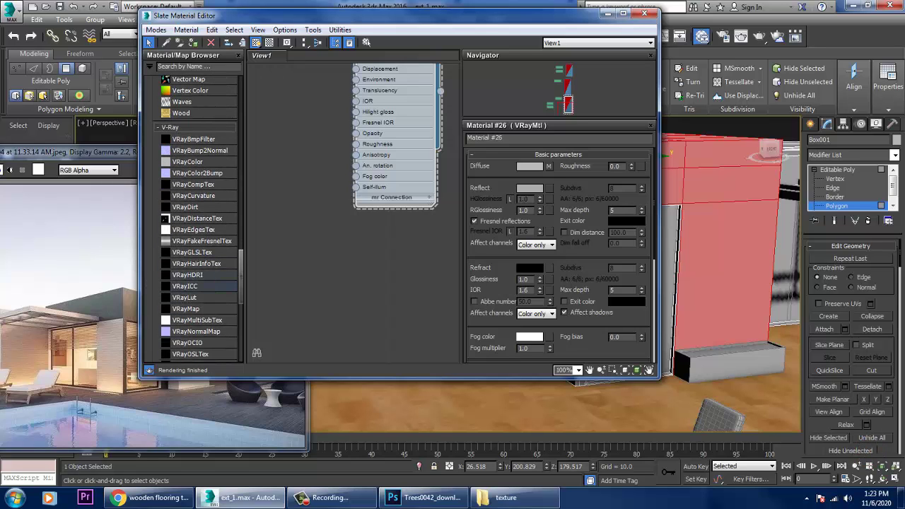
pyautogui.scroll(15, 196, 219)
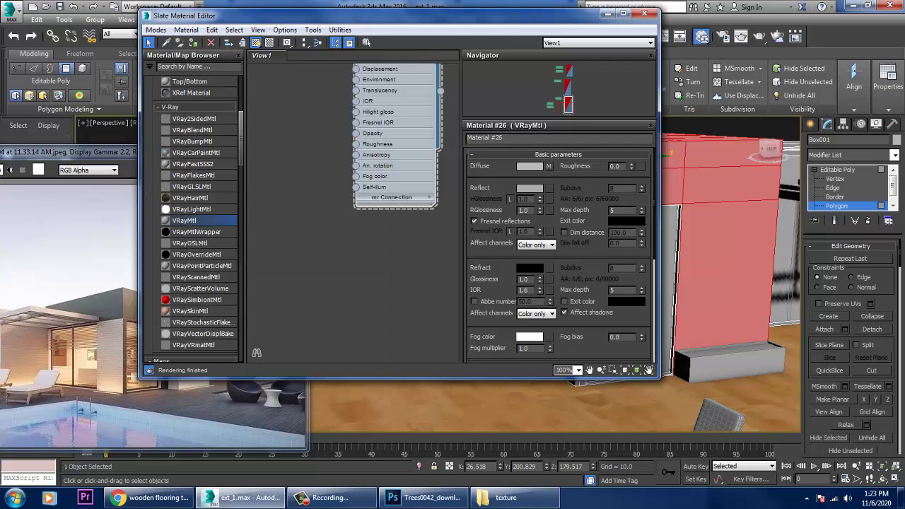
pyautogui.moveTo(257, 352); pyautogui.dragTo(258, 352)
# Start a bitmap for the new material's diffuse map and examine the previews of the images in the texture folder.
pyautogui.click(549, 166)
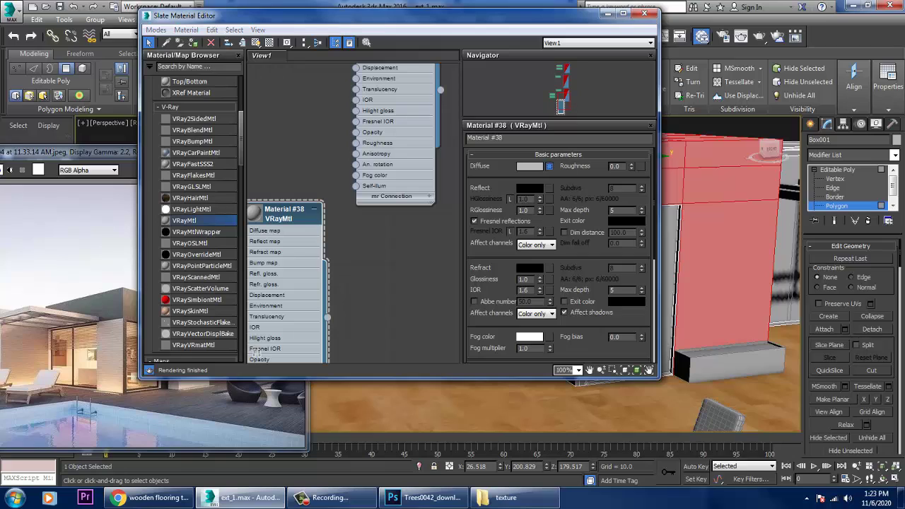
pyautogui.doubleClick(633, 207)
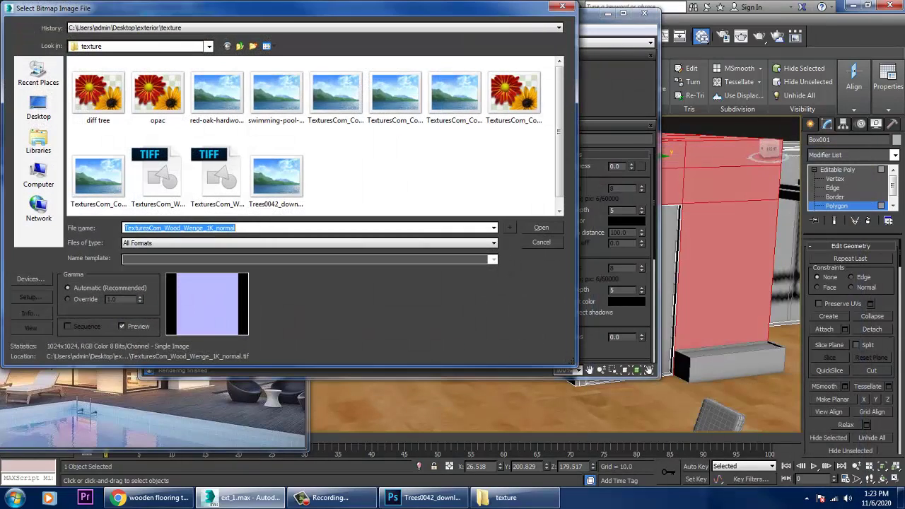
pyautogui.click(99, 95)
pyautogui.press('Right')
pyautogui.press('Right')
pyautogui.press('Right')
pyautogui.press('Right')
pyautogui.press('Right')
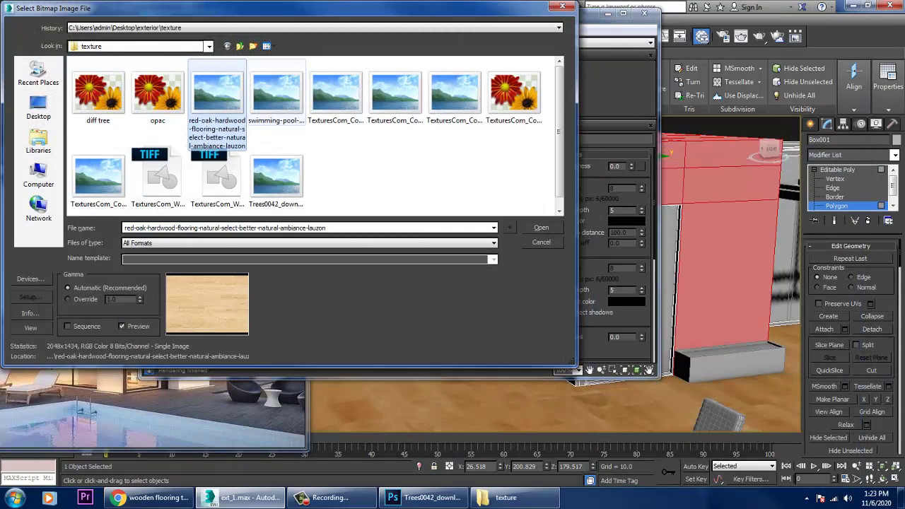
pyautogui.press('Left')
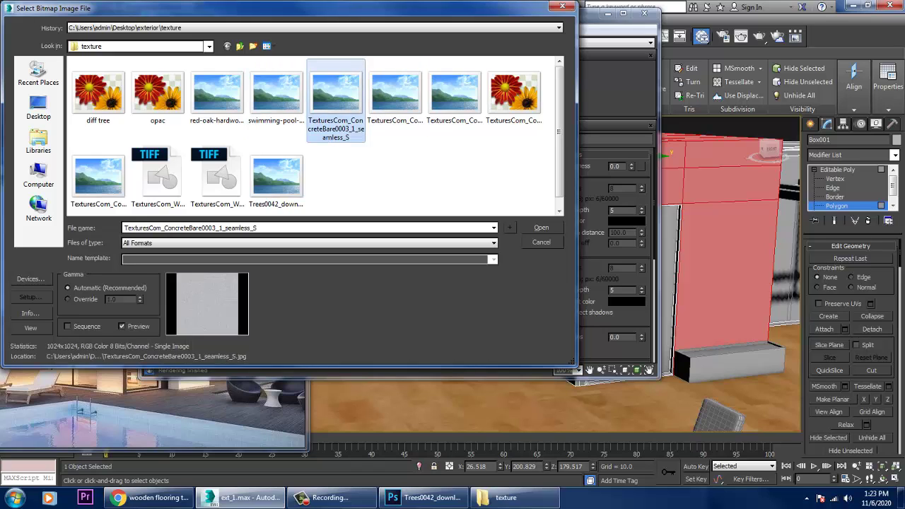
pyautogui.press('Right')
pyautogui.press('Right')
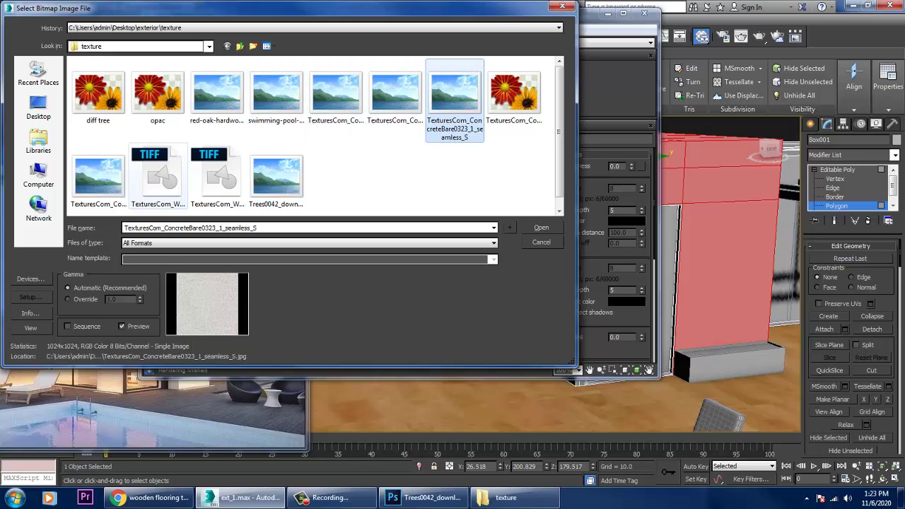
pyautogui.press('Right')
pyautogui.press('Right')
pyautogui.press('Right')
pyautogui.press('Right')
pyautogui.press('Right')
pyautogui.press('Left')
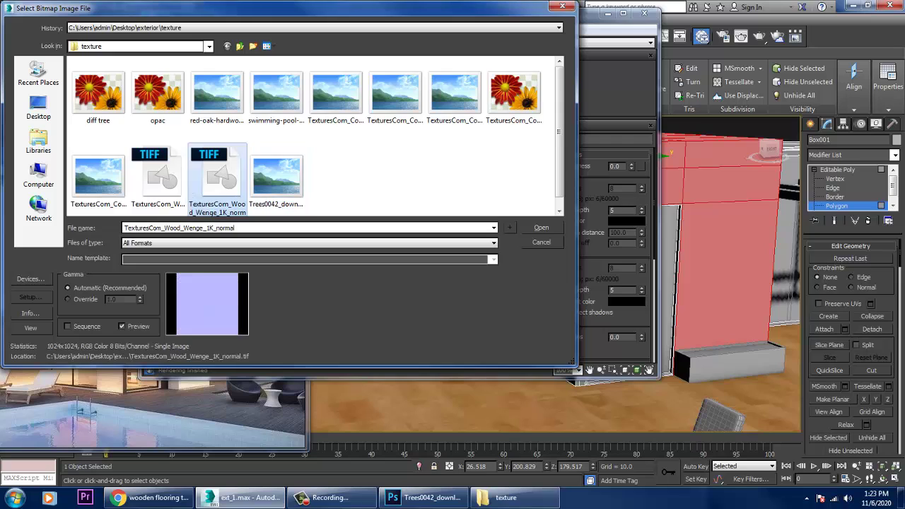
pyautogui.click(158, 174)
pyautogui.click(336, 94)
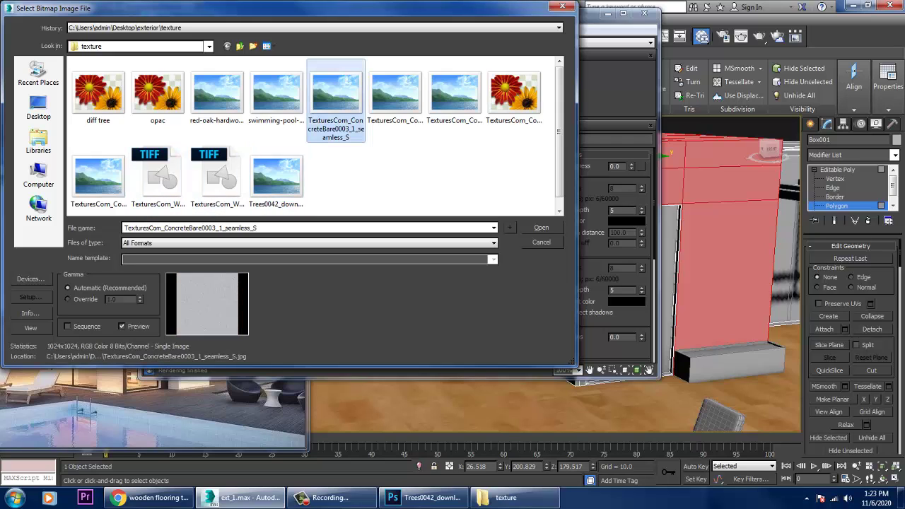
pyautogui.click(395, 95)
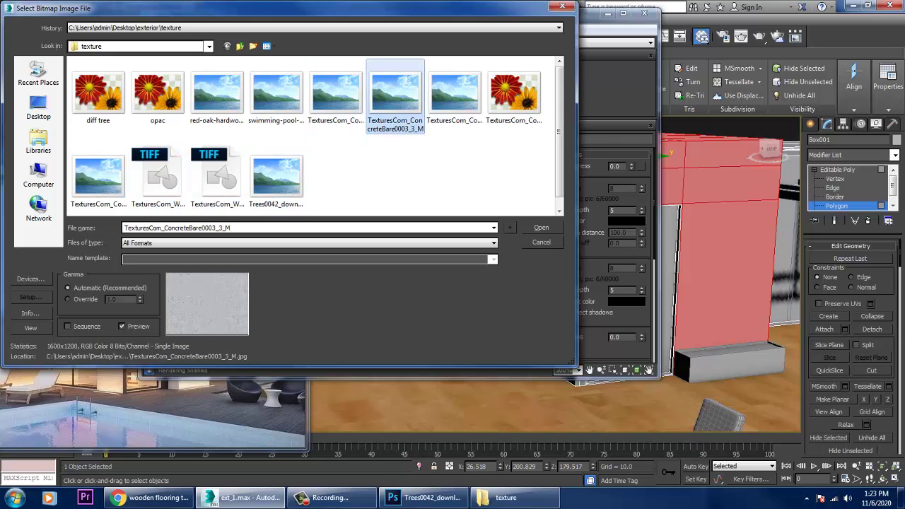
pyautogui.click(455, 95)
pyautogui.click(277, 94)
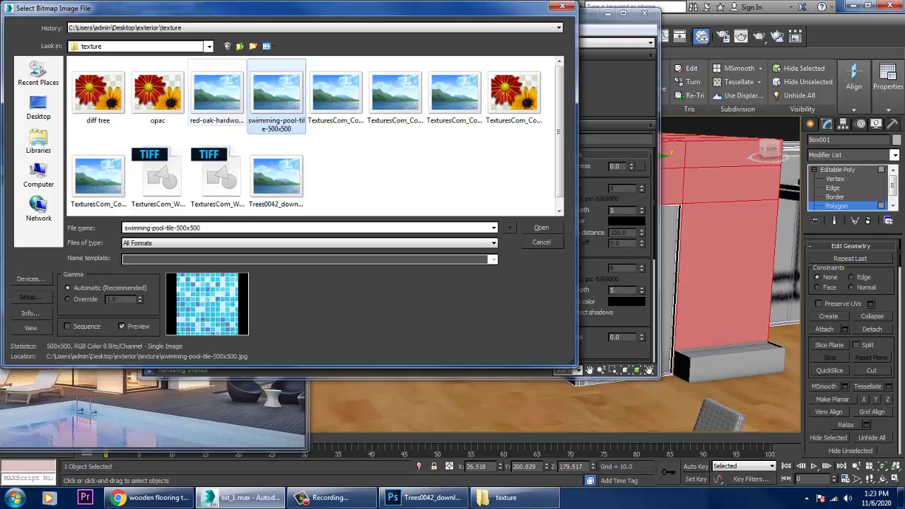
pyautogui.click(217, 95)
pyautogui.click(98, 95)
pyautogui.click(158, 95)
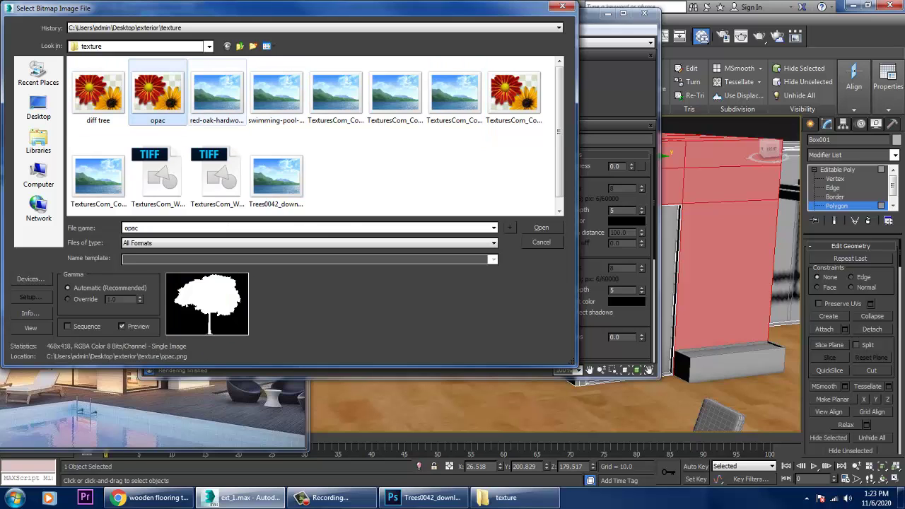
# Open the red oak image in Windows Photo Viewer and compare the following textures, including the bare concrete ones, at full size.
pyautogui.click(217, 95)
pyautogui.rightClick(220, 88)
pyautogui.click(251, 112)
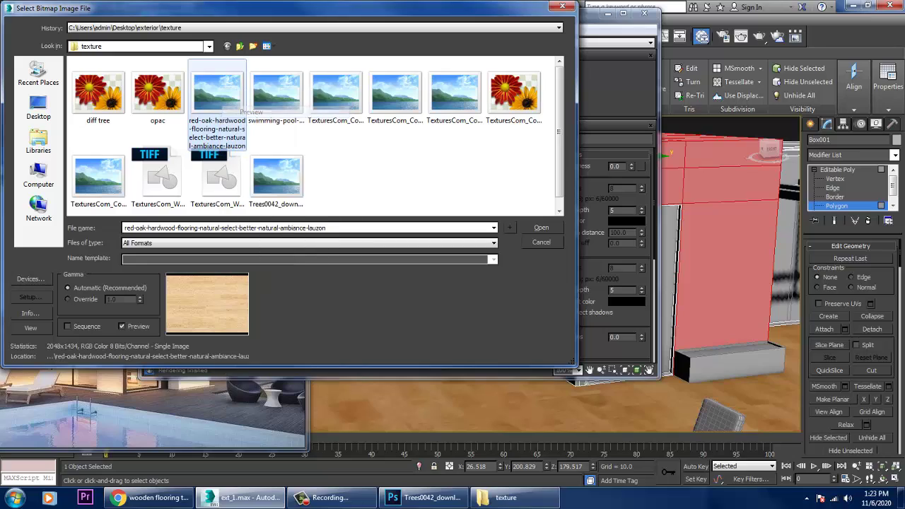
pyautogui.press('Right')
pyautogui.press('Right')
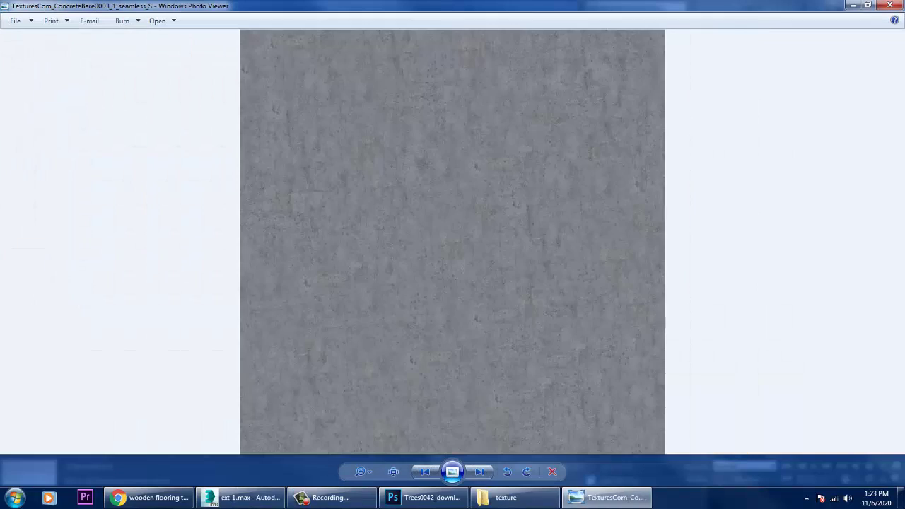
pyautogui.press('Right')
pyautogui.press('Right')
pyautogui.click(890, 5)
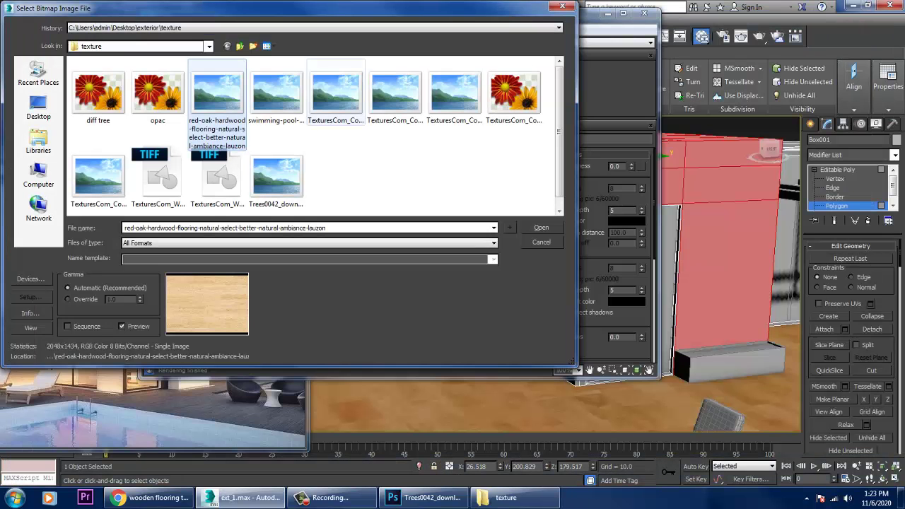
# Load TexturesCom_ConcreteBare0003_1_seamless_S as the diffuse bitmap, assign the material to the selected faces and show it shaded in the viewport.
pyautogui.click(277, 92)
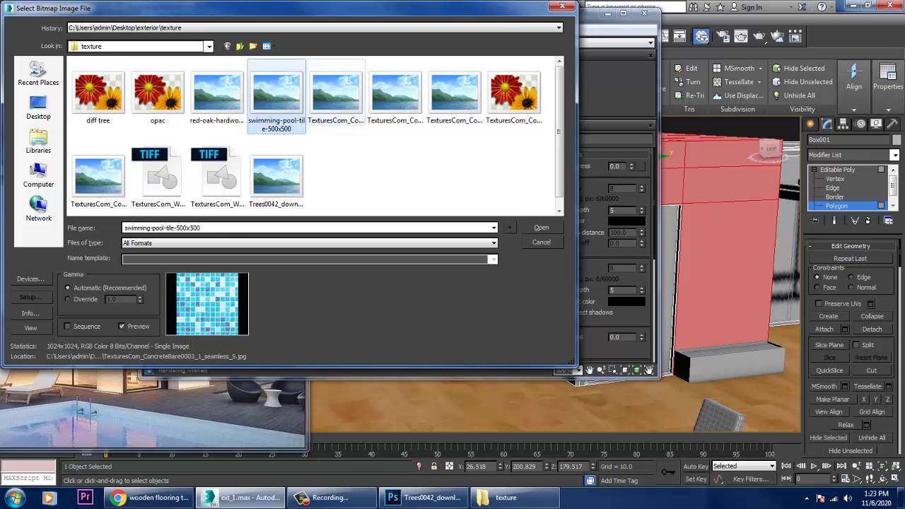
pyautogui.click(336, 92)
pyautogui.click(542, 228)
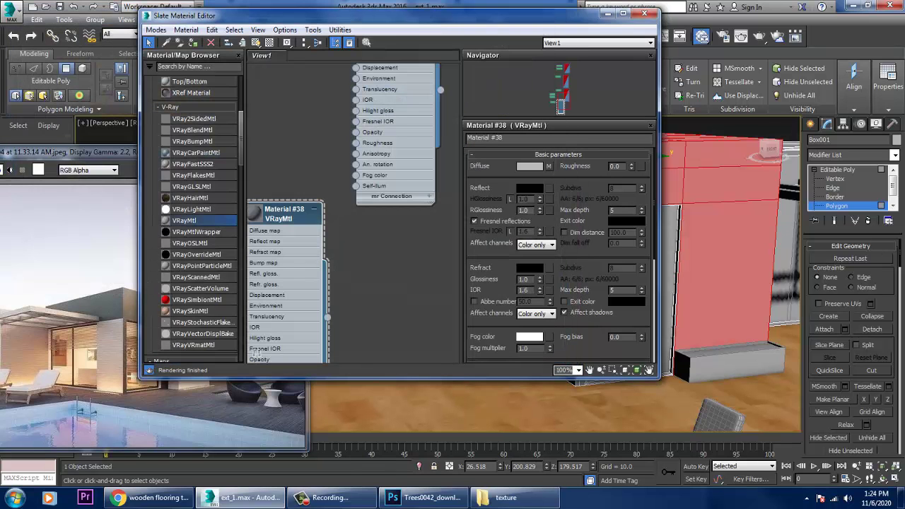
pyautogui.click(193, 43)
pyautogui.click(256, 43)
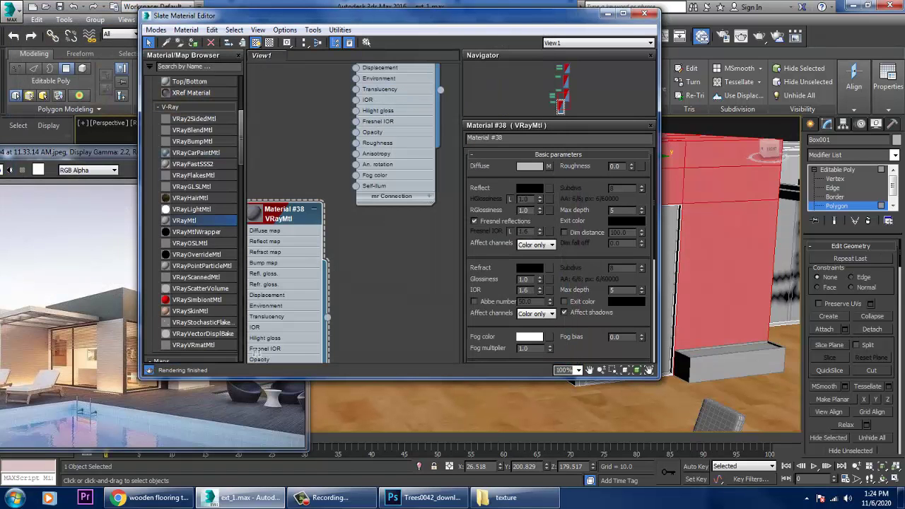
# Apply a UVW Map modifier with Box mapping to the selected house faces, then deselect the house.
pyautogui.click(608, 13)
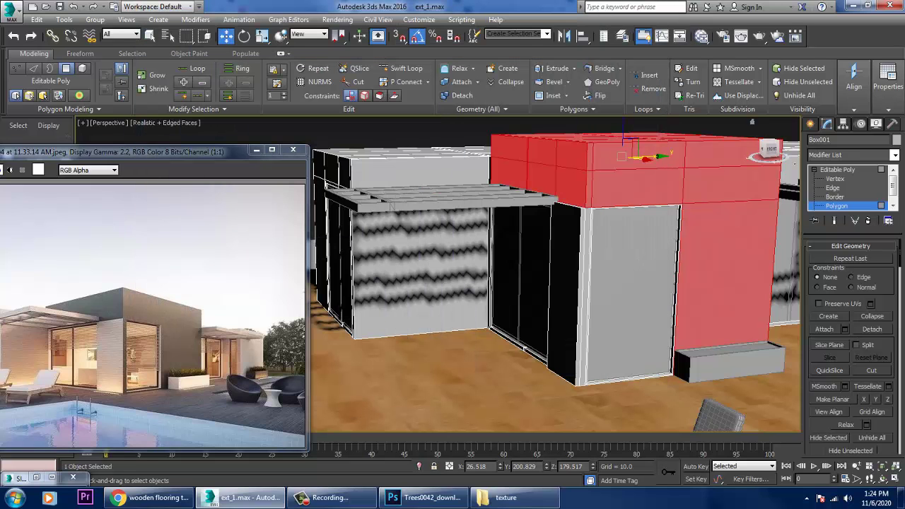
pyautogui.click(895, 155)
pyautogui.press('u')
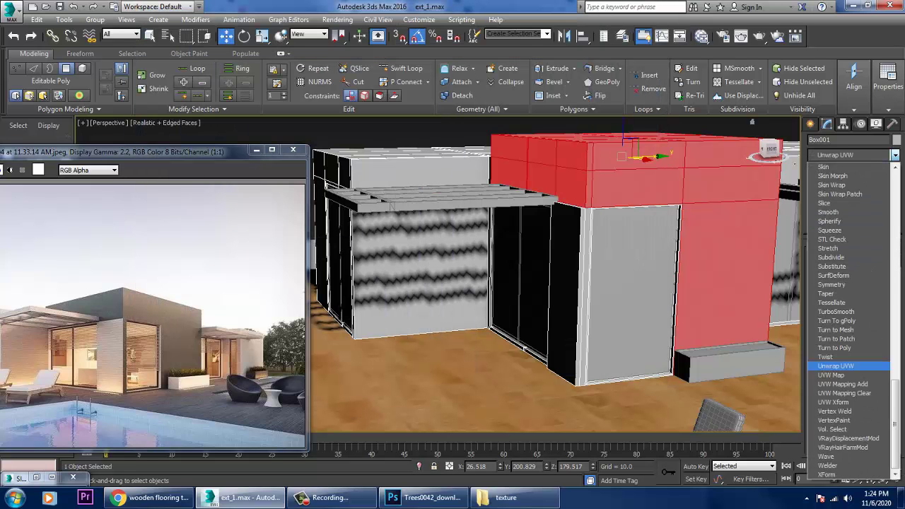
pyautogui.click(831, 375)
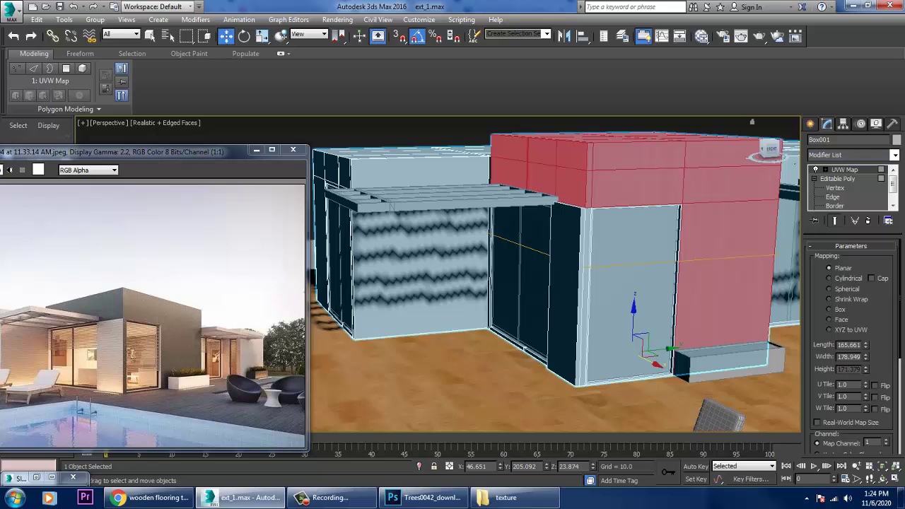
pyautogui.click(828, 310)
pyautogui.moveTo(552, 283)
pyautogui.keyDown('alt'); pyautogui.mouseDown(button='middle')
pyautogui.moveTo(566, 289)
pyautogui.moveTo(527, 322)
pyautogui.moveTo(549, 275)
pyautogui.mouseUp(button='middle'); pyautogui.keyUp('alt')
pyautogui.click(524, 145)
pyautogui.scroll(-3, 556, 274)
pyautogui.scroll(-5, 626, 266)
pyautogui.moveTo(625, 299)
pyautogui.mouseDown(button='middle')
pyautogui.moveTo(625, 266)
pyautogui.moveTo(623, 282)
pyautogui.mouseUp(button='middle')
pyautogui.scroll(3, 645, 282)
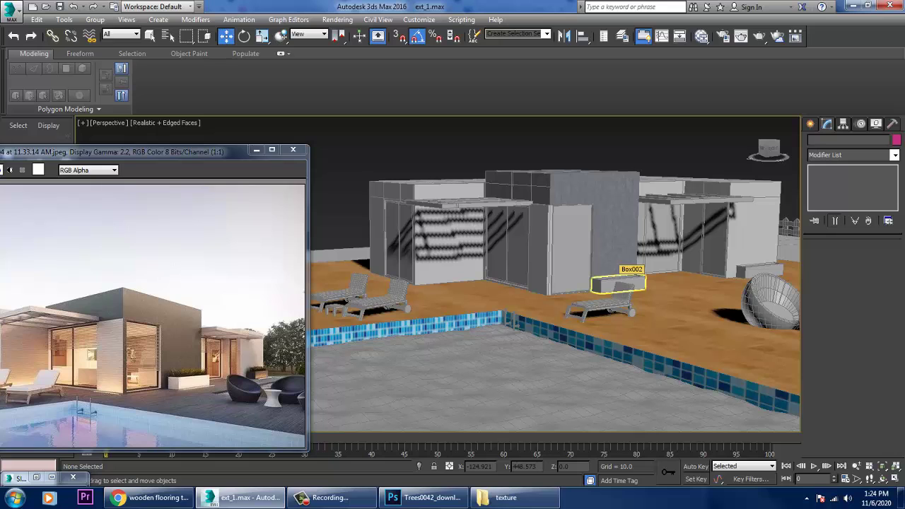
# Select the terrace floor and open the diffuse bitmap settings of its Material #26.
pyautogui.click(617, 320)
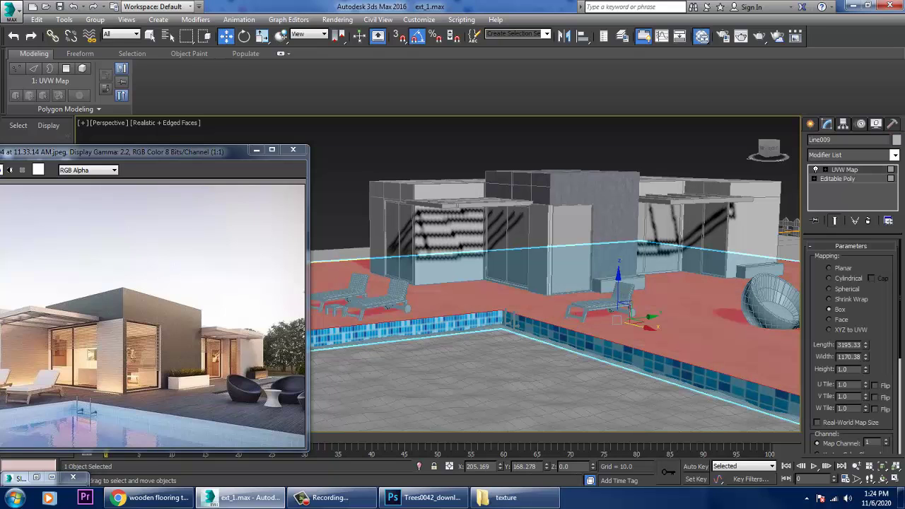
pyautogui.click(702, 36)
pyautogui.moveTo(339, 156); pyautogui.dragTo(343, 319, button='middle')
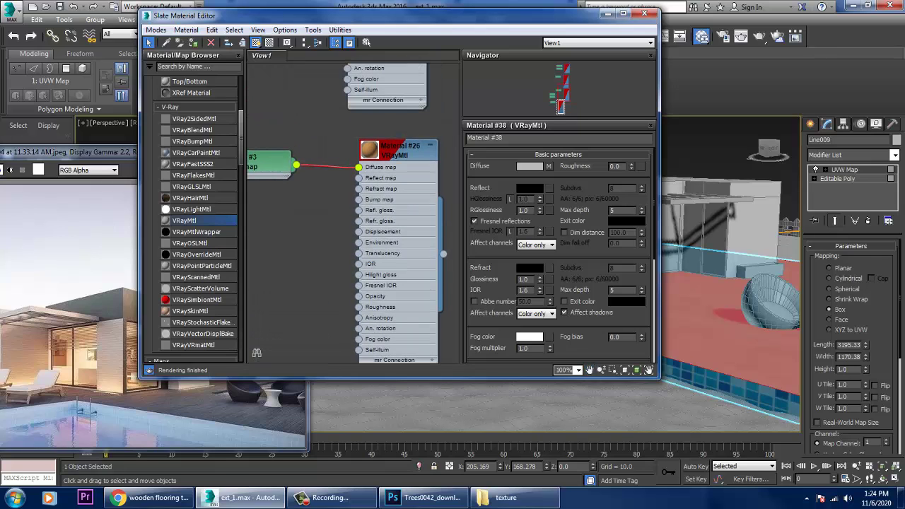
pyautogui.click(400, 150)
pyautogui.doubleClick(400, 150)
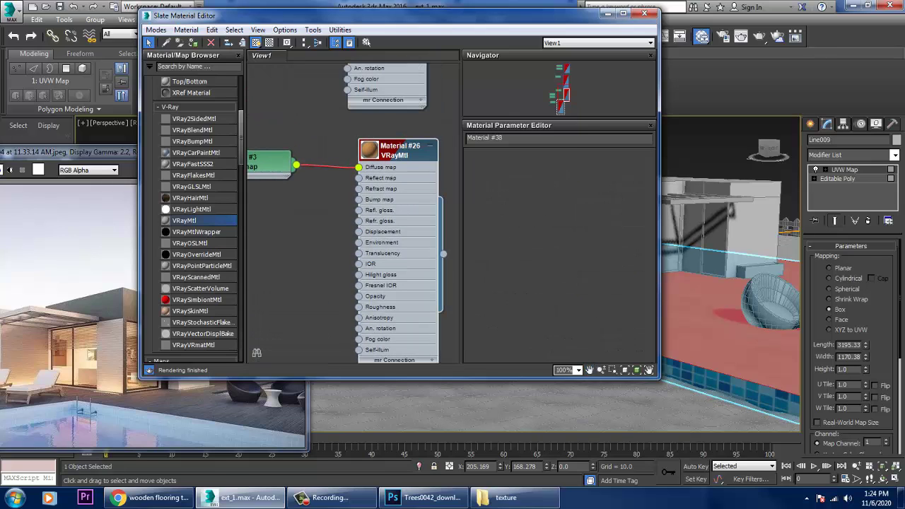
pyautogui.click(549, 166)
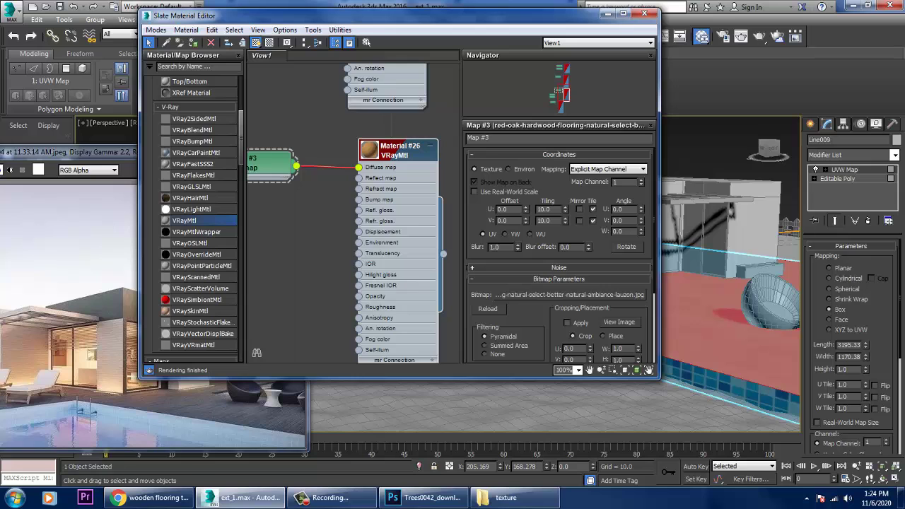
# Replace the terrace material's diffuse bitmap with TexturesCom_Wood_Wenge_1K_albedo.tif, then deselect the floor to inspect it in the viewport.
pyautogui.click(570, 295)
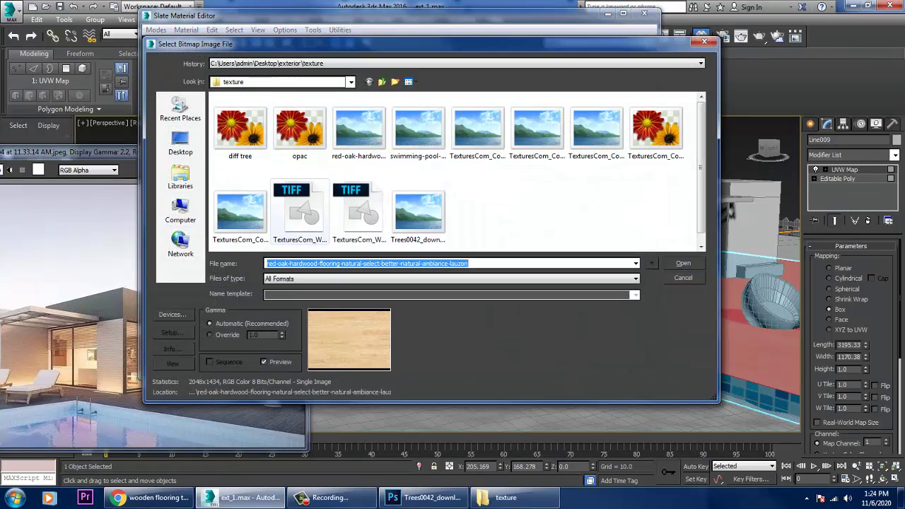
pyautogui.click(301, 214)
pyautogui.click(361, 213)
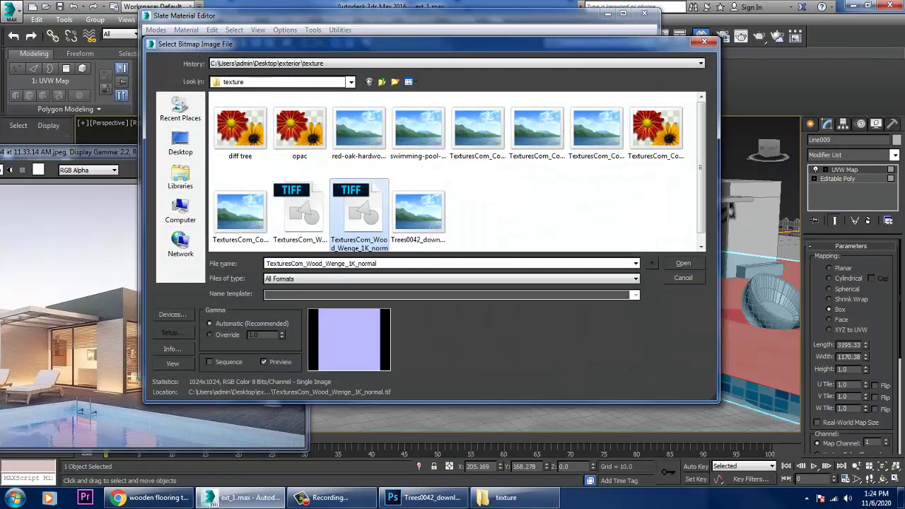
pyautogui.doubleClick(301, 213)
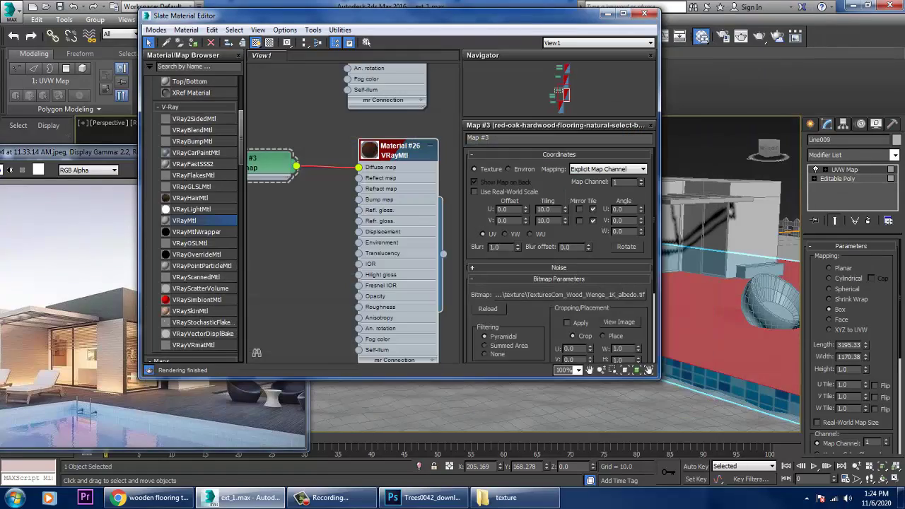
pyautogui.click(608, 14)
pyautogui.scroll(-5, 700, 283)
pyautogui.click(460, 188)
pyautogui.scroll(3, 551, 297)
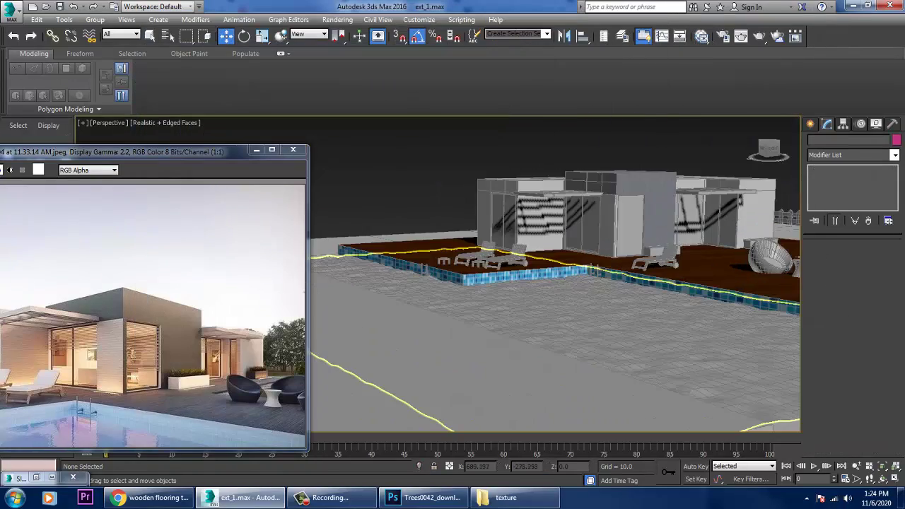
pyautogui.keyDown('alt'); pyautogui.moveTo(552, 297); pyautogui.dragTo(570, 296, button='middle'); pyautogui.keyUp('alt')
pyautogui.scroll(3, 566, 304)
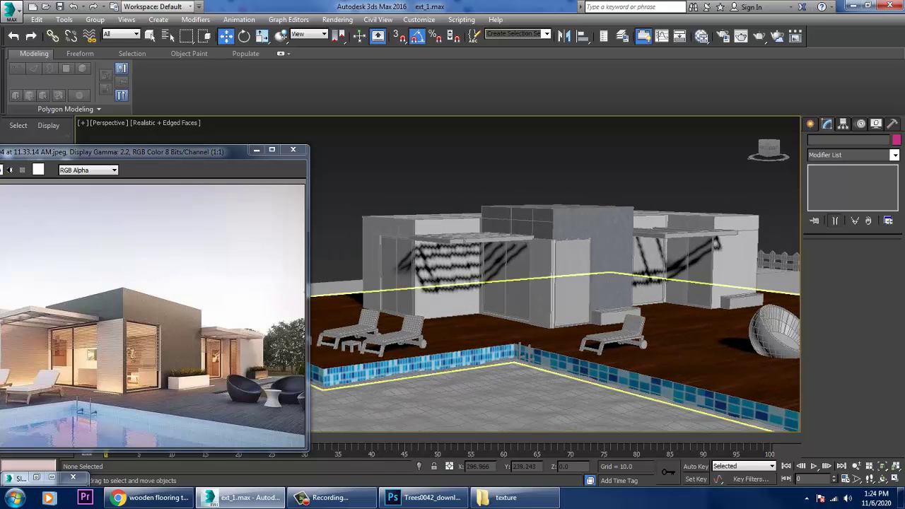
# Switch to Photoshop and open TexturesCom_Wood_Wenge_1K_albedo from the exterior texture folder.
pyautogui.click(424, 498)
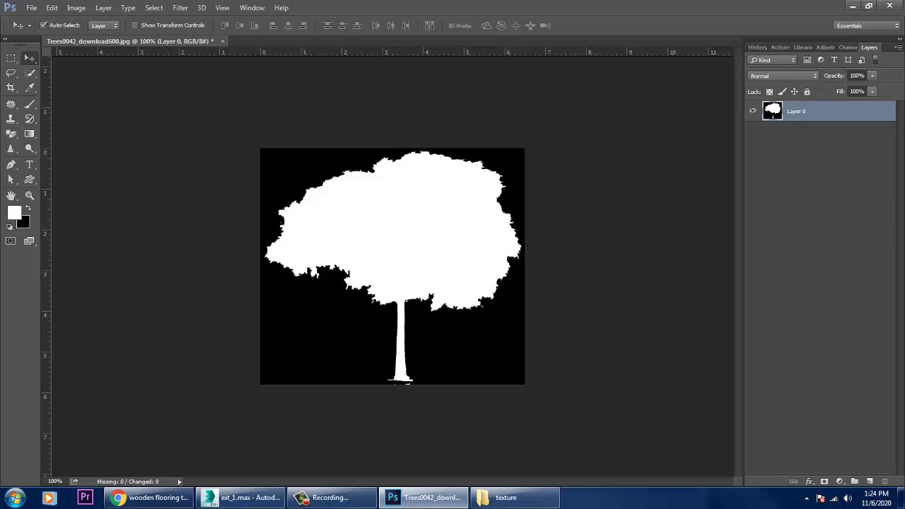
pyautogui.click(31, 8)
pyautogui.click(42, 29)
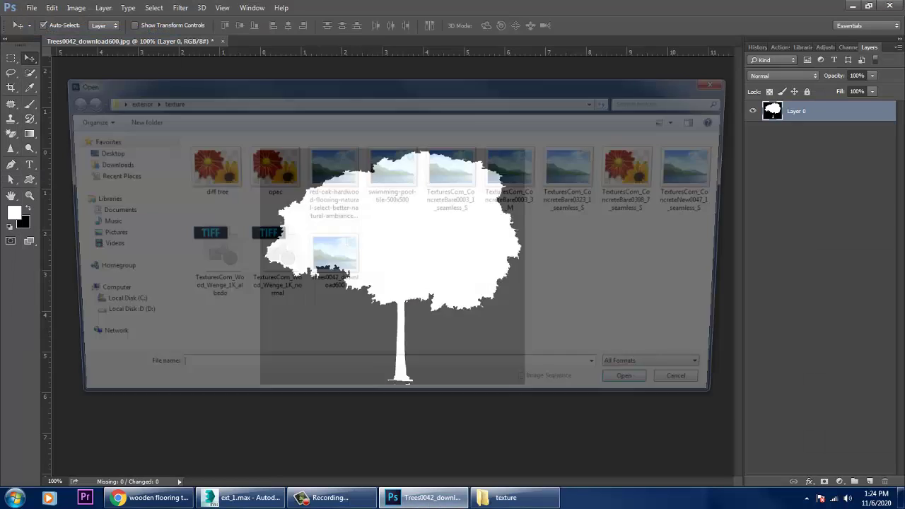
pyautogui.click(330, 258)
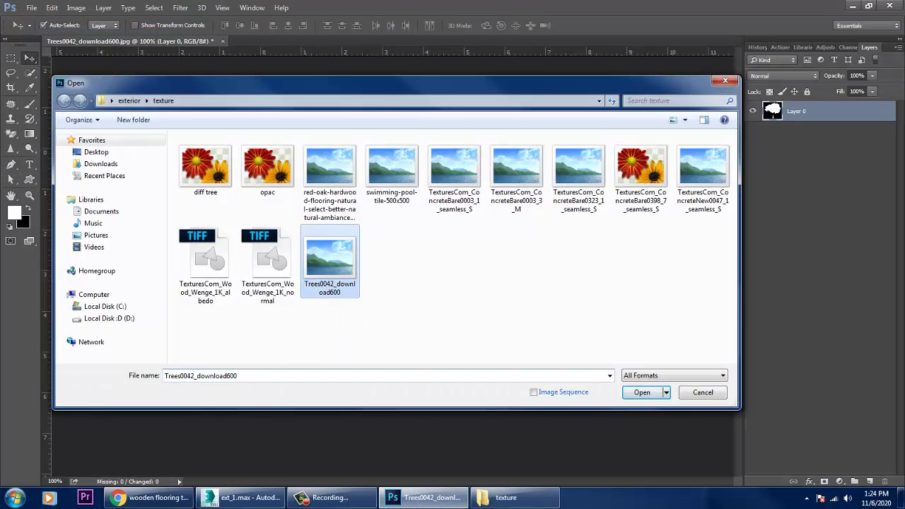
pyautogui.click(267, 265)
pyautogui.click(206, 265)
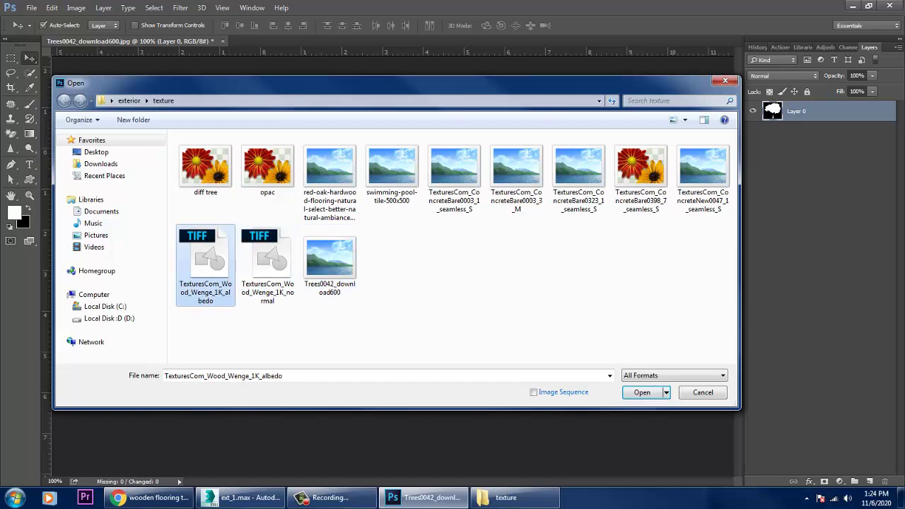
pyautogui.moveTo(245, 331); pyautogui.dragTo(192, 277)
pyautogui.click(220, 325)
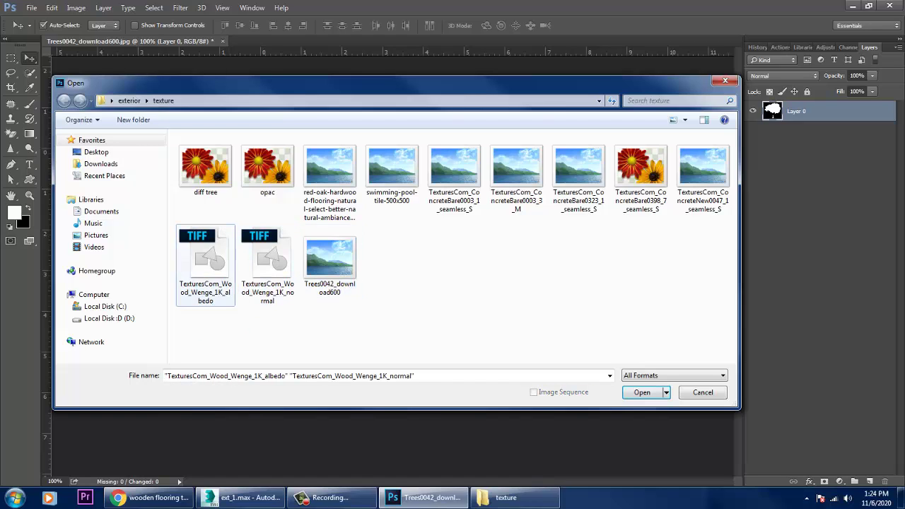
pyautogui.click(206, 272)
pyautogui.click(267, 266)
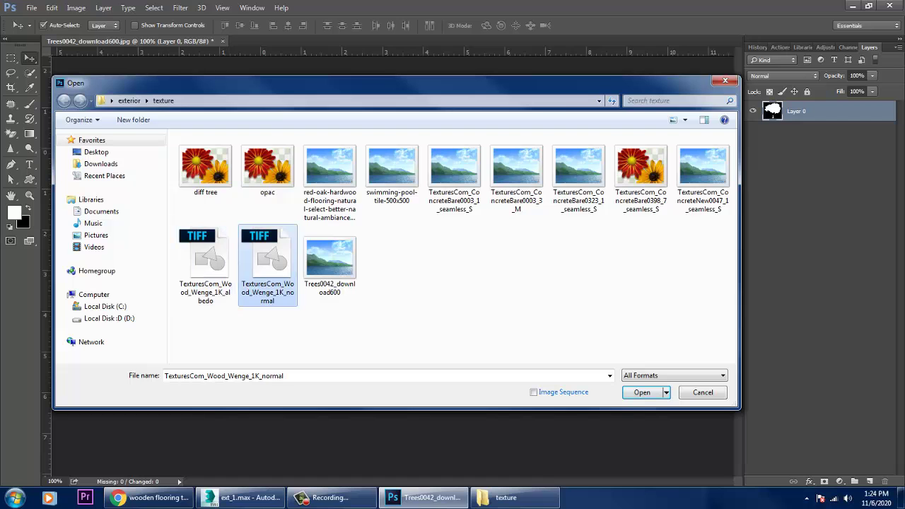
pyautogui.doubleClick(206, 266)
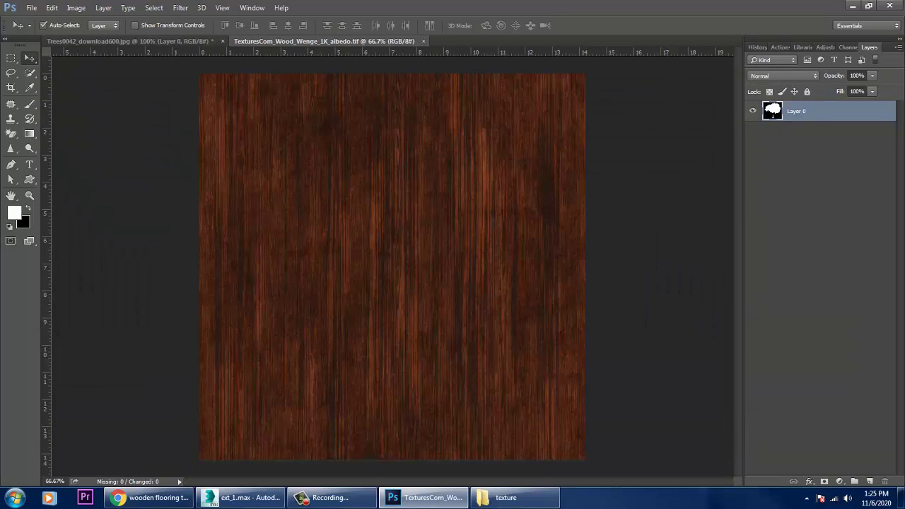
# Convert the wood image's background into Layer 0 and apply Brightness/Contrast with brightness -11 and contrast -50.
pyautogui.doubleClick(820, 112)
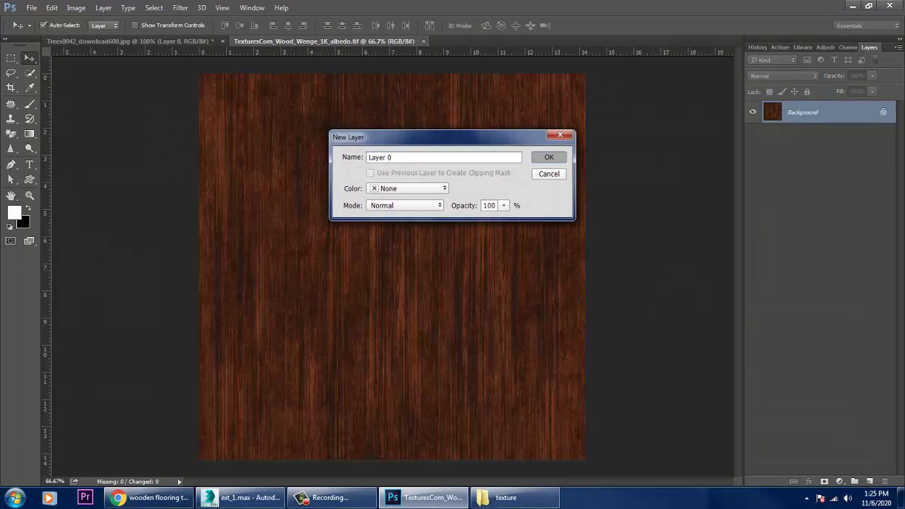
pyautogui.click(549, 156)
pyautogui.click(76, 8)
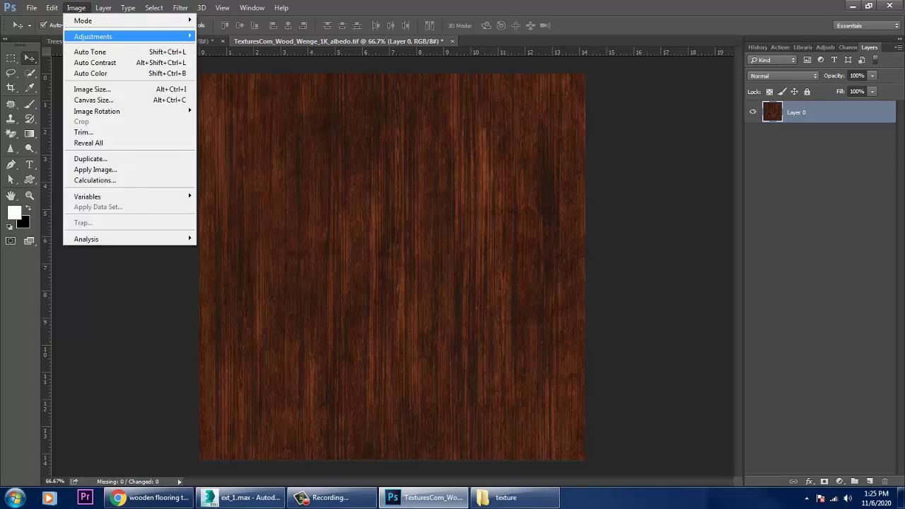
pyautogui.moveTo(93, 36)
pyautogui.click(226, 33)
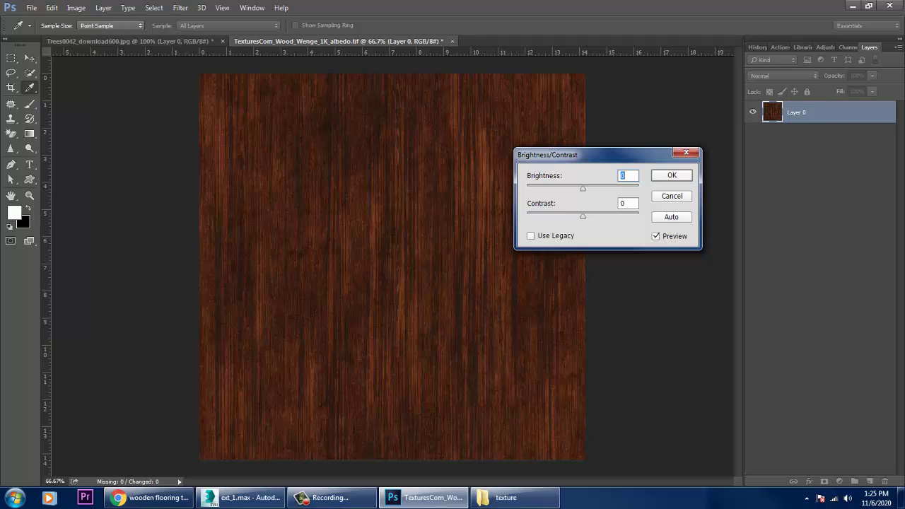
pyautogui.moveTo(583, 189); pyautogui.dragTo(612, 188)
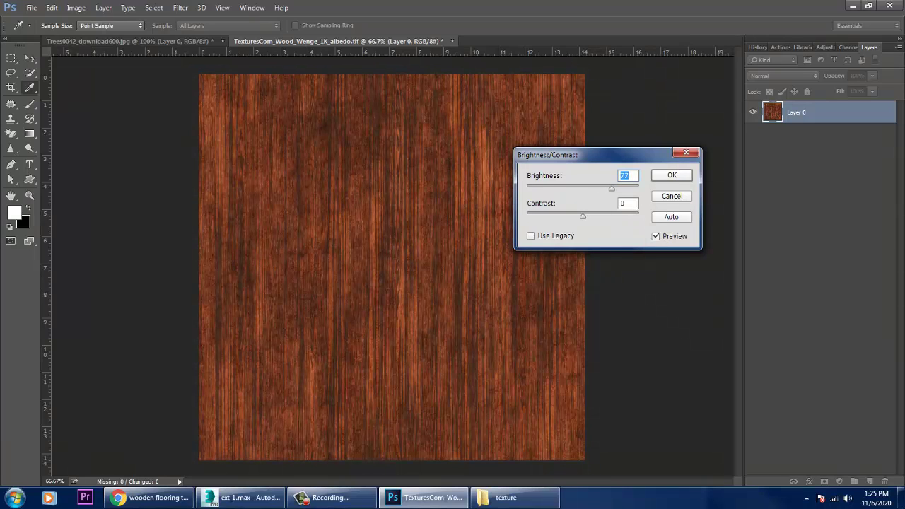
pyautogui.moveTo(583, 216); pyautogui.dragTo(527, 216)
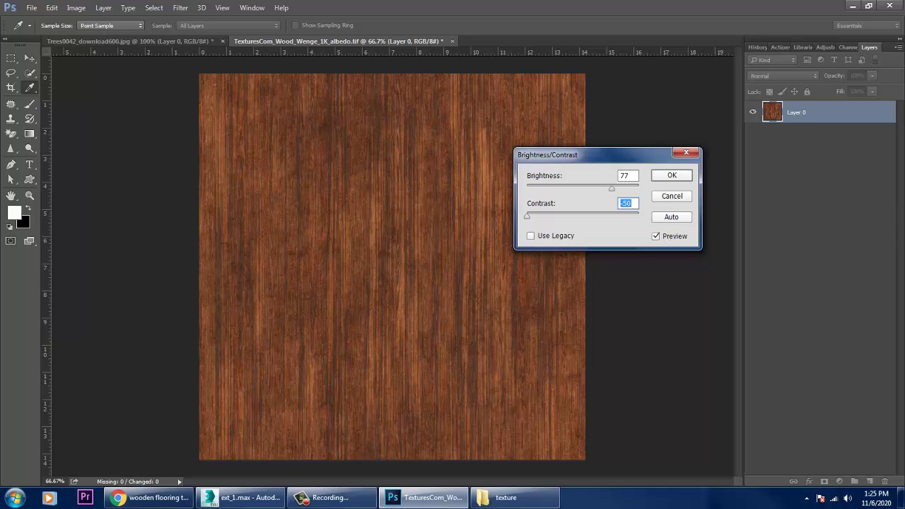
pyautogui.moveTo(612, 188); pyautogui.dragTo(579, 189)
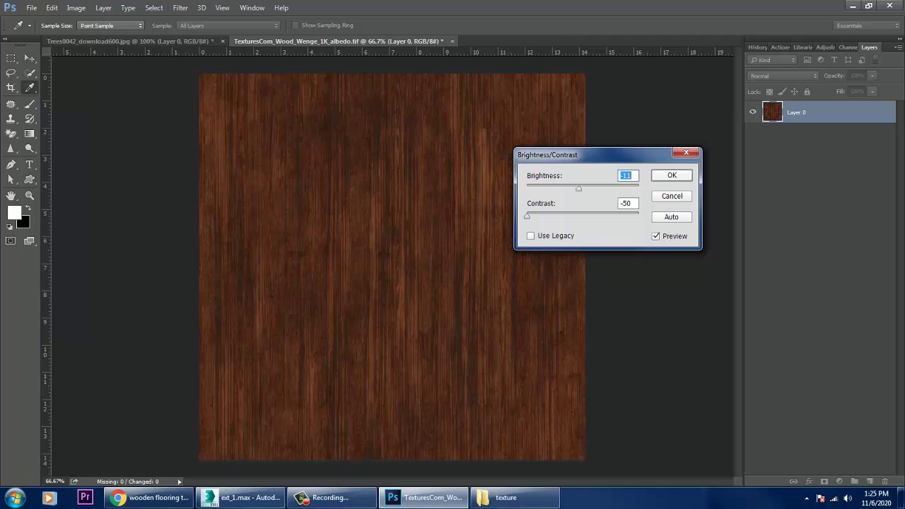
pyautogui.press('Return')
pyautogui.press('v')
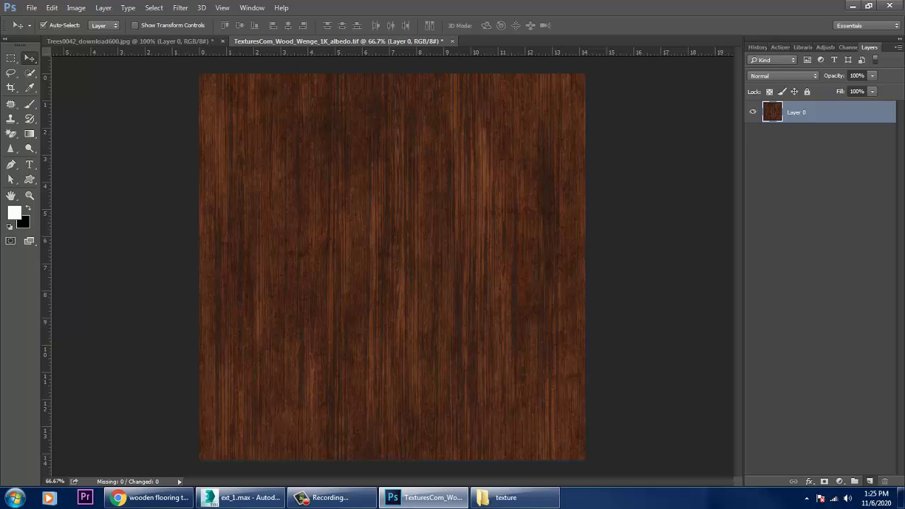
# Add a new layer above the wood, fill it with white and reduce its opacity to 29%.
pyautogui.click(870, 481)
pyautogui.hotkey('alt', 'BackSpace')
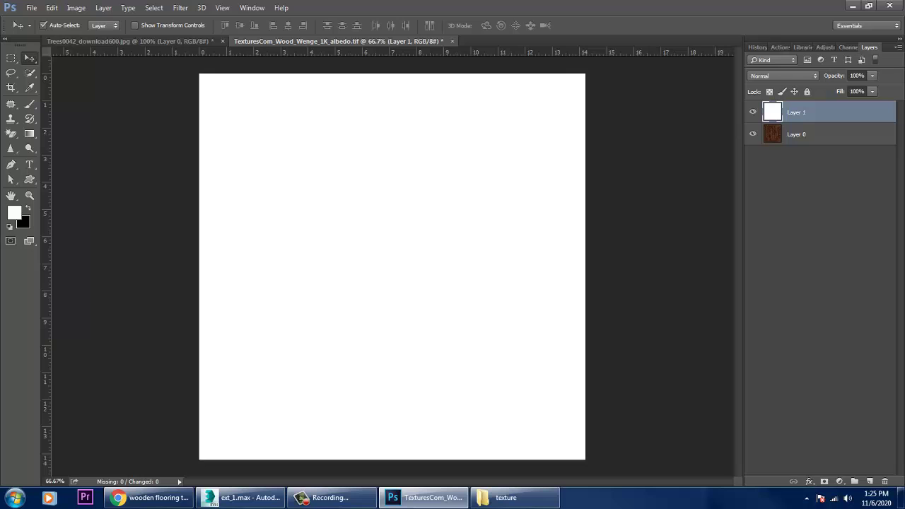
pyautogui.click(872, 75)
pyautogui.moveTo(874, 89); pyautogui.dragTo(853, 89)
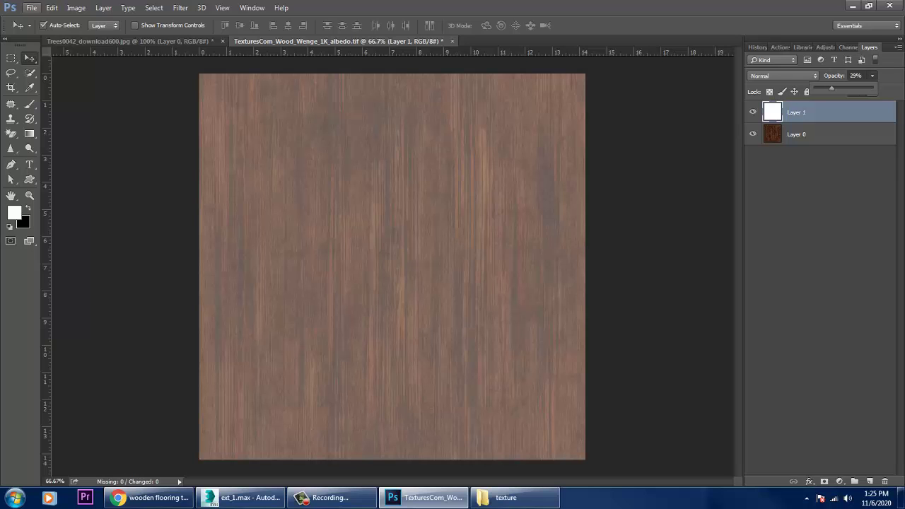
# Save the lightened wood texture as a JPEG named new in the texture folder at quality 12.
pyautogui.click(31, 7)
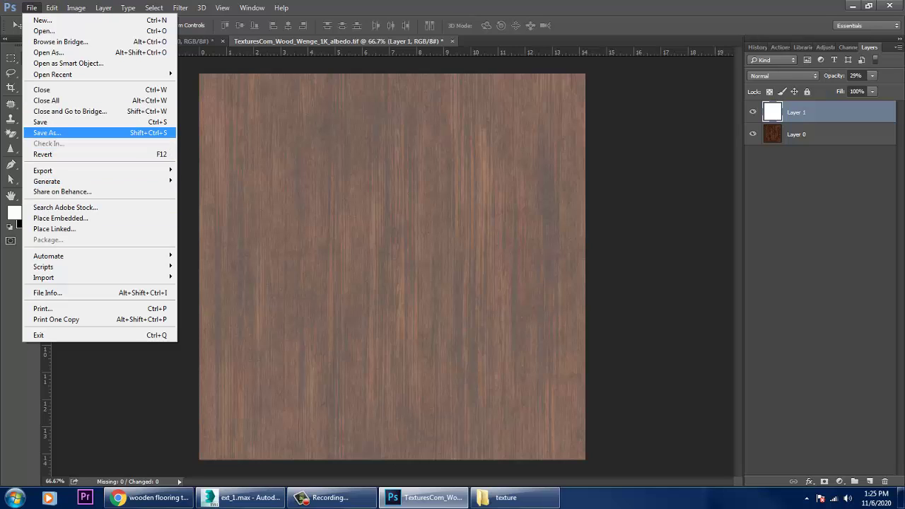
pyautogui.press('Return')
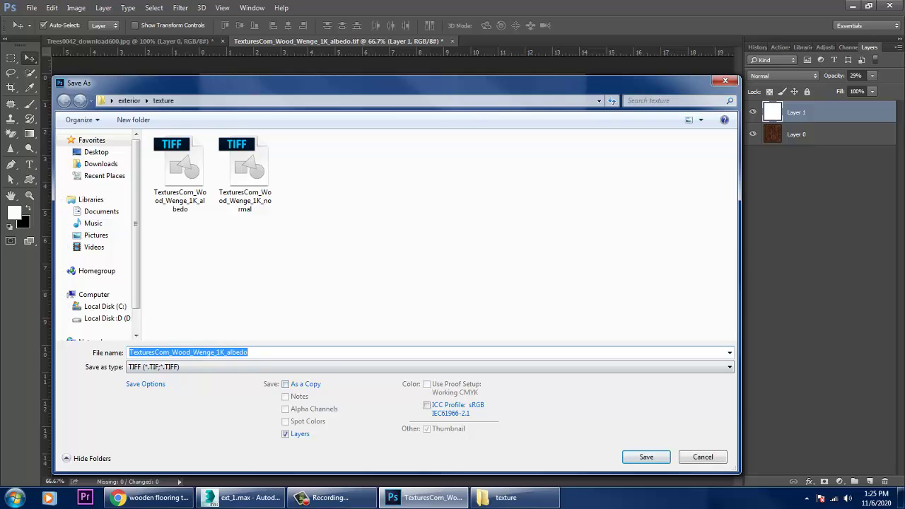
pyautogui.write('new')
pyautogui.press('Tab')
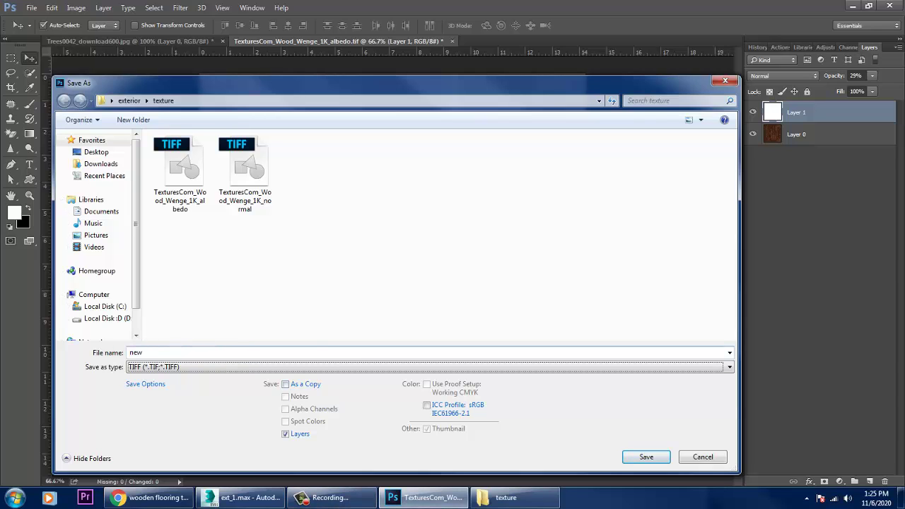
pyautogui.press('j')
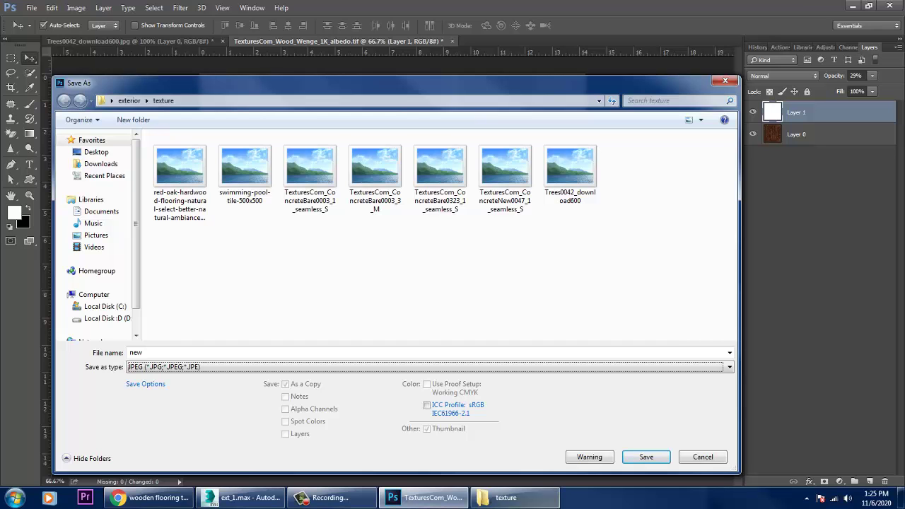
pyautogui.press('Return')
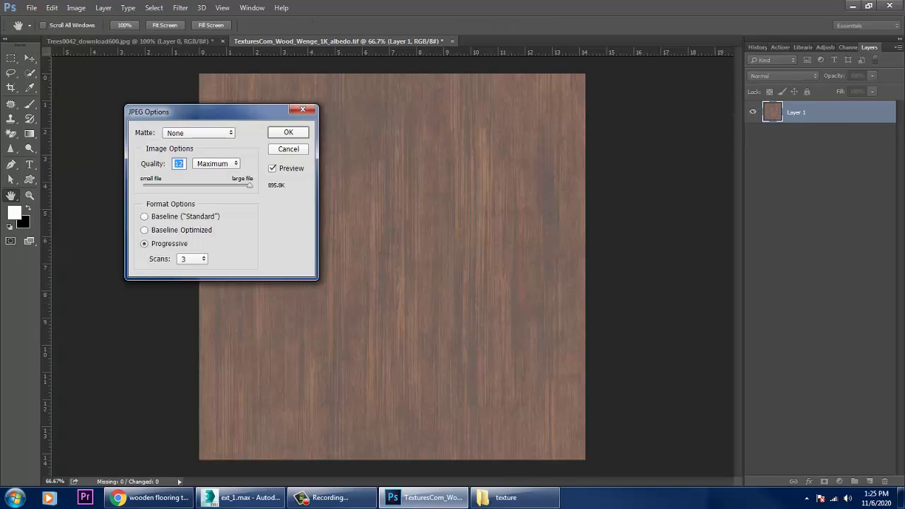
pyautogui.press('Return')
# Switch to 3ds Max, load new.jpg as the terrace material's diffuse bitmap and deselect the floor to check it.
pyautogui.click(240, 498)
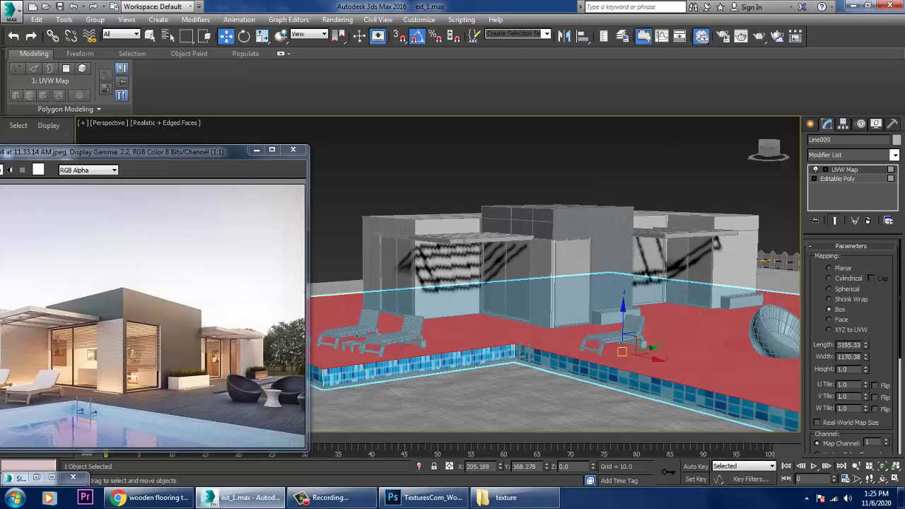
pyautogui.press('m')
pyautogui.click(572, 295)
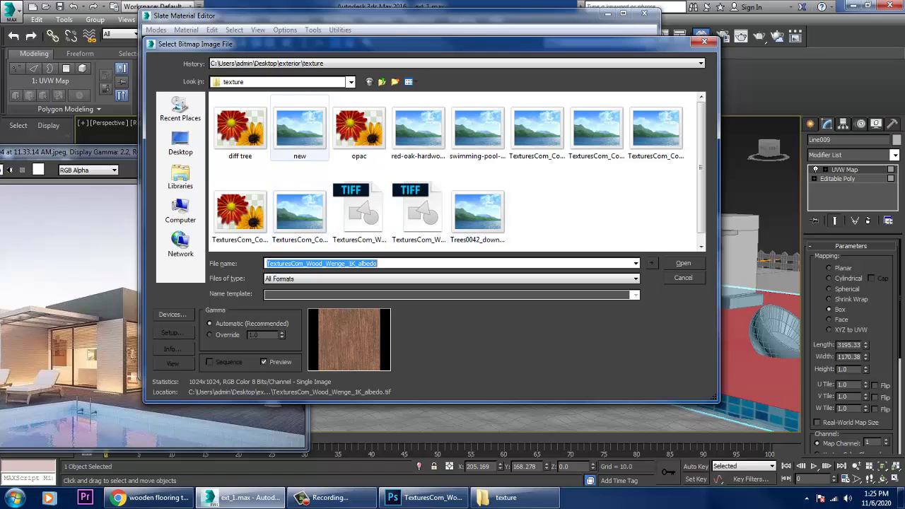
pyautogui.doubleClick(300, 131)
pyautogui.click(608, 13)
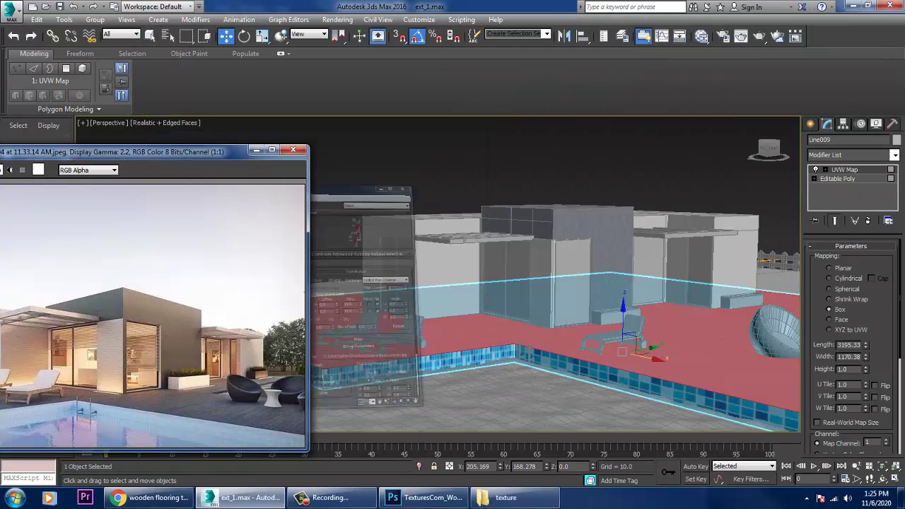
pyautogui.click(707, 166)
pyautogui.moveTo(566, 283)
pyautogui.keyDown('alt'); pyautogui.mouseDown(button='middle')
pyautogui.moveTo(495, 280)
pyautogui.moveTo(474, 311)
pyautogui.moveTo(495, 280)
pyautogui.moveTo(571, 273)
pyautogui.mouseUp(button='middle'); pyautogui.keyUp('alt')
pyautogui.keyDown('alt'); pyautogui.moveTo(572, 311); pyautogui.dragTo(559, 317, button='middle'); pyautogui.keyUp('alt')
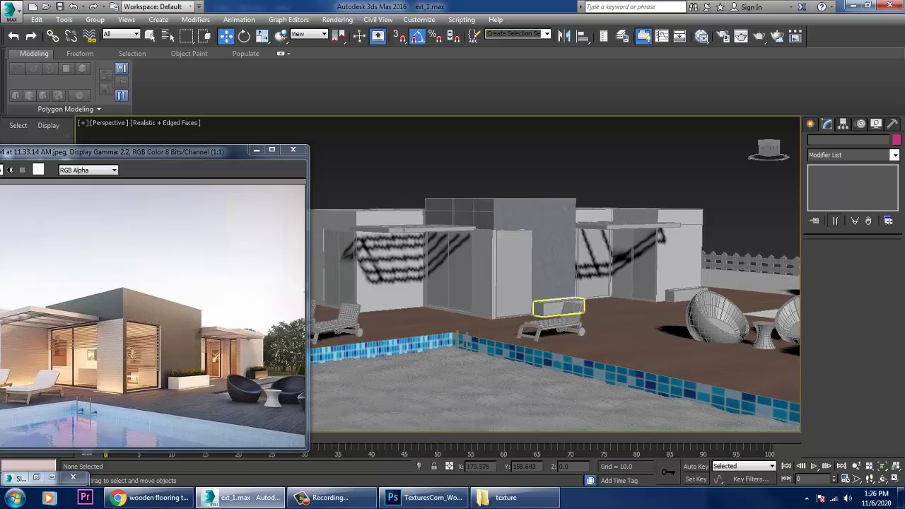
# Select the two upright pool rails and their two brackets, and add a new VRayMtl node for them.
pyautogui.moveTo(559, 315); pyautogui.dragTo(584, 316, button='middle')
pyautogui.scroll(10, 548, 315)
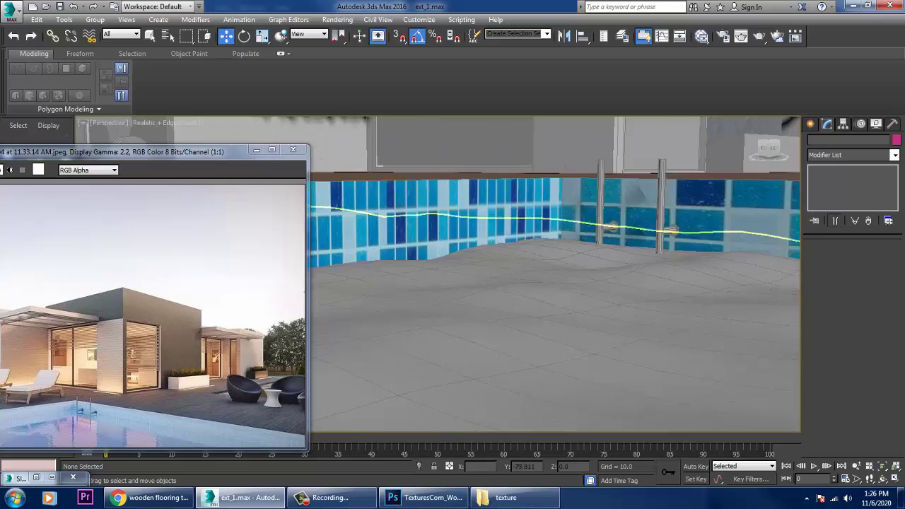
pyautogui.click(590, 304)
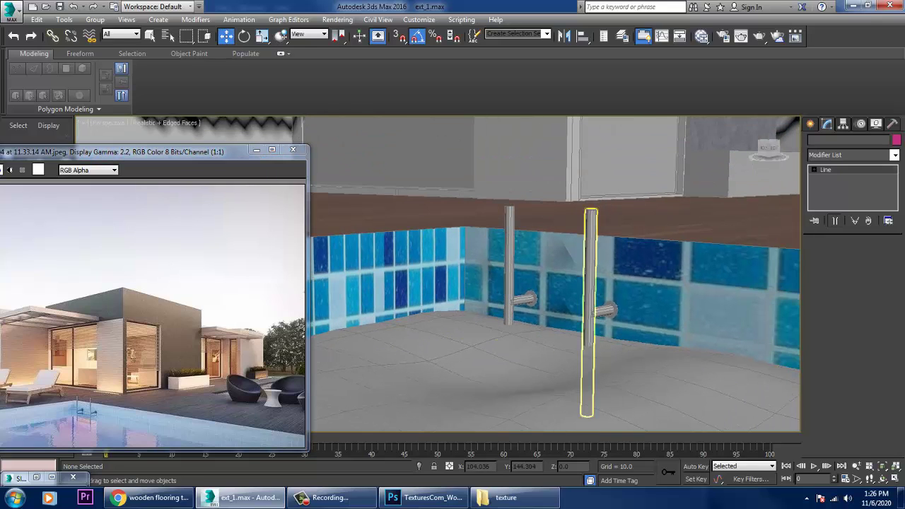
pyautogui.keyDown('ctrl'); pyautogui.click(607, 309); pyautogui.keyUp('ctrl')
pyautogui.keyDown('ctrl'); pyautogui.click(523, 299); pyautogui.keyUp('ctrl')
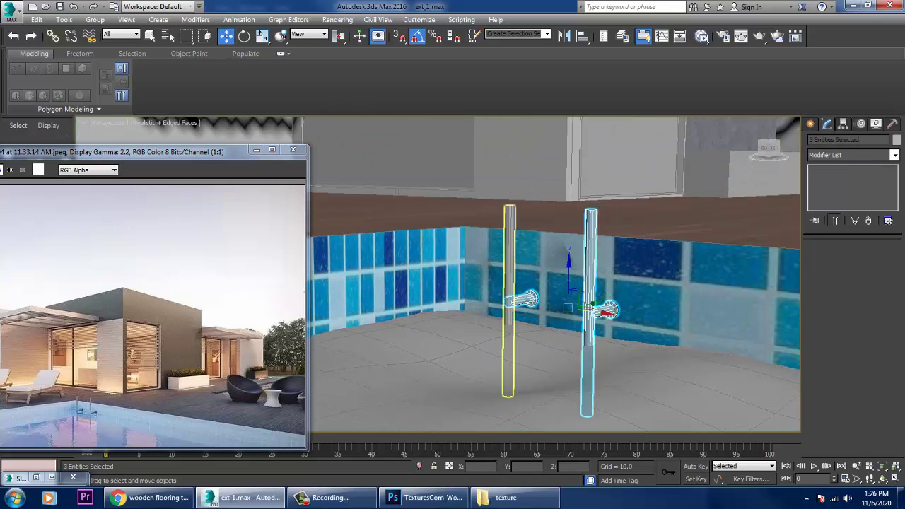
pyautogui.keyDown('ctrl'); pyautogui.click(509, 340); pyautogui.keyUp('ctrl')
pyautogui.press('m')
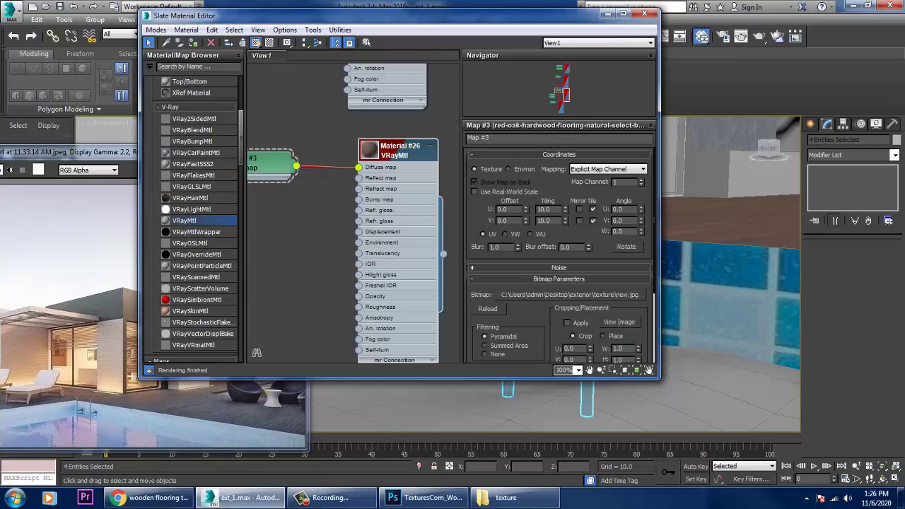
pyautogui.moveTo(374, 333); pyautogui.dragTo(348, 78, button='middle')
pyautogui.moveTo(185, 221); pyautogui.dragTo(355, 204)
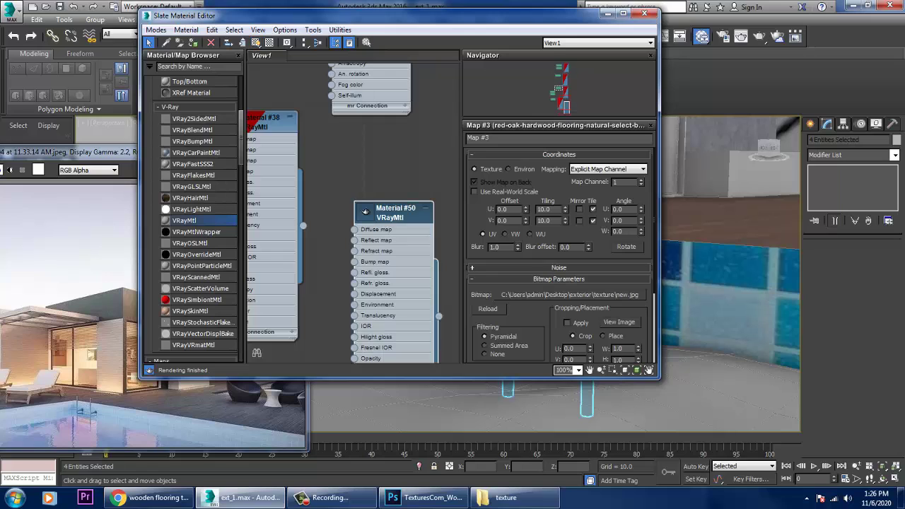
# Set the new rail material's reflection colour to a grey of value 126 and its Fresnel IOR to 0.9.
pyautogui.doubleClick(394, 215)
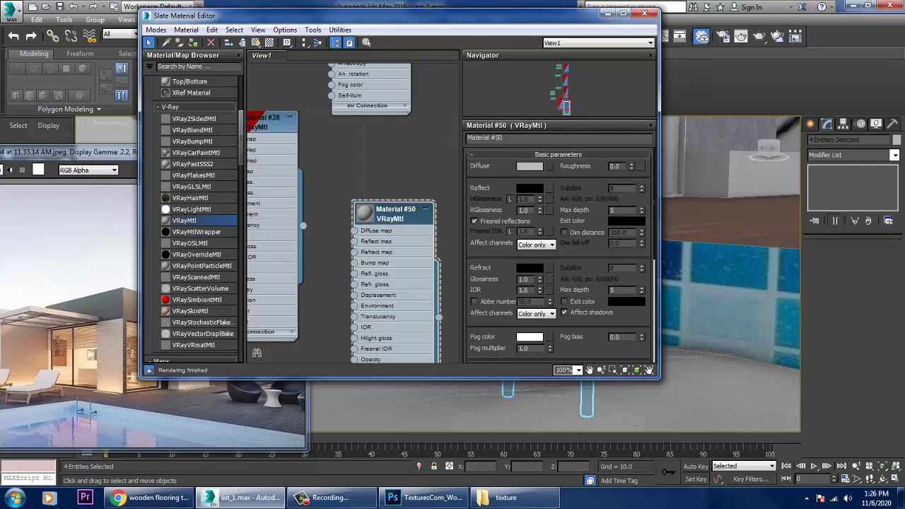
pyautogui.click(530, 187)
pyautogui.click(225, 156)
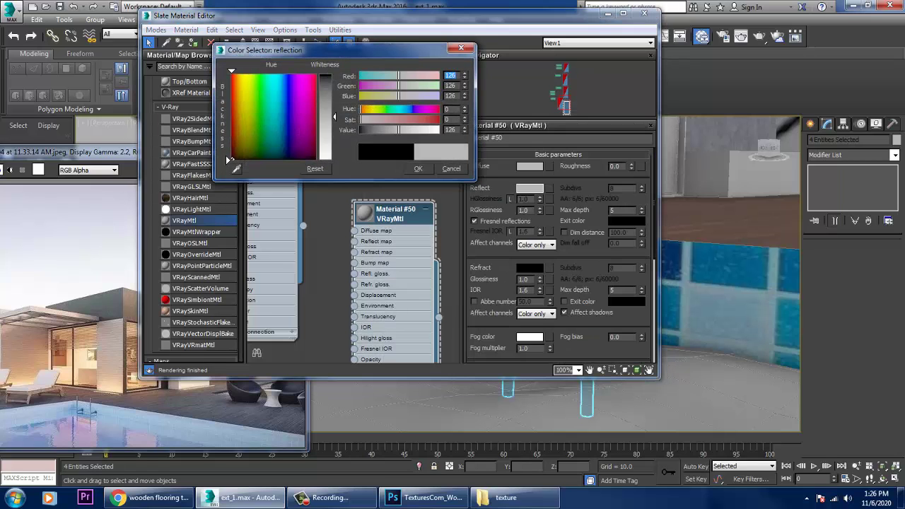
pyautogui.press('Return')
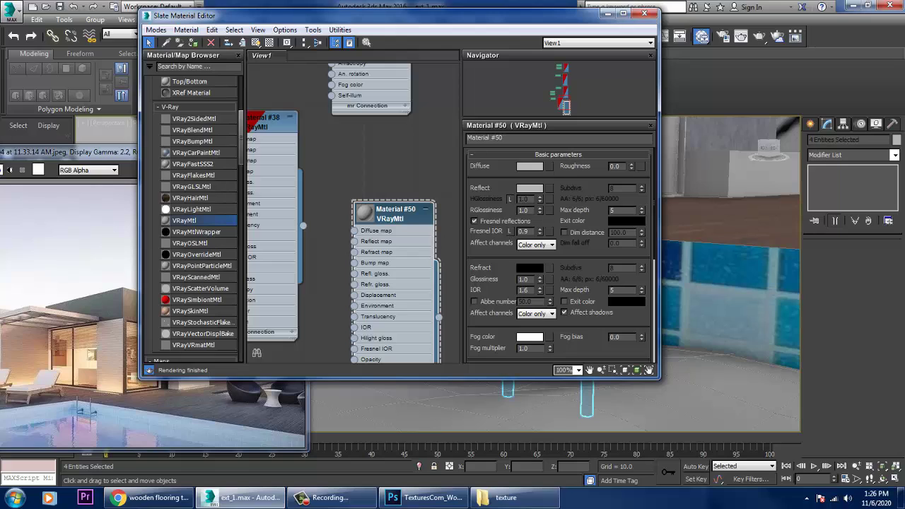
# Turn off the rail material's Fresnel reflections, set its reflection glossiness to 0.51 and assign it to the selected rails and brackets.
pyautogui.doubleClick(365, 212)
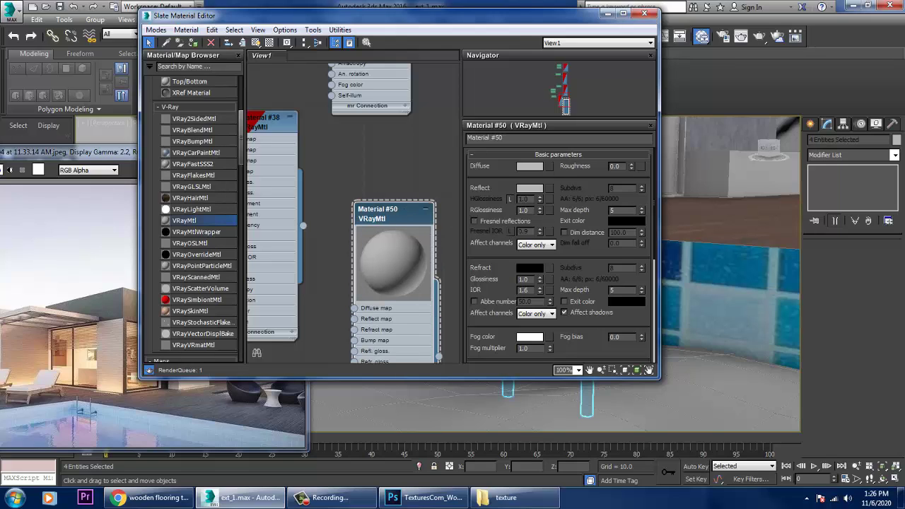
pyautogui.moveTo(539, 223); pyautogui.dragTo(540, 245)
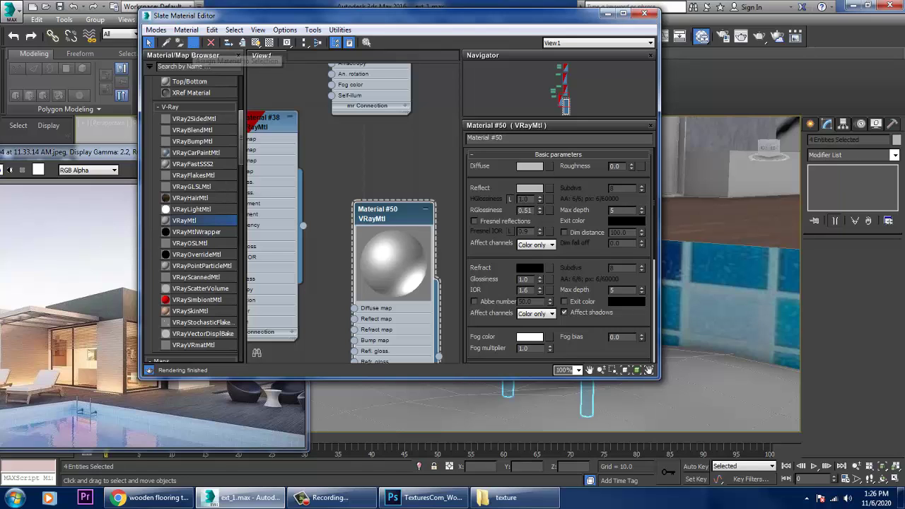
pyautogui.press('a')
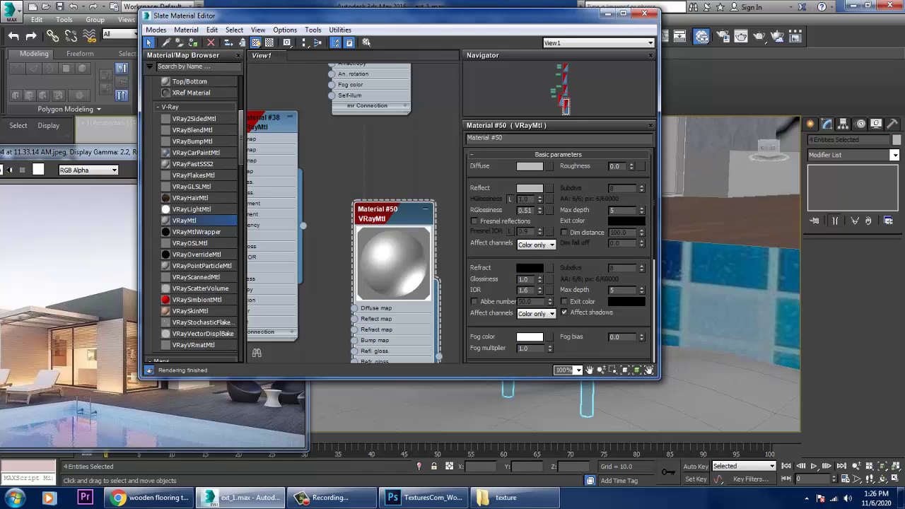
# Select the two rails and two brackets of the other pool ladder and assign the same metallic material to them.
pyautogui.click(607, 14)
pyautogui.scroll(-4, 537, 288)
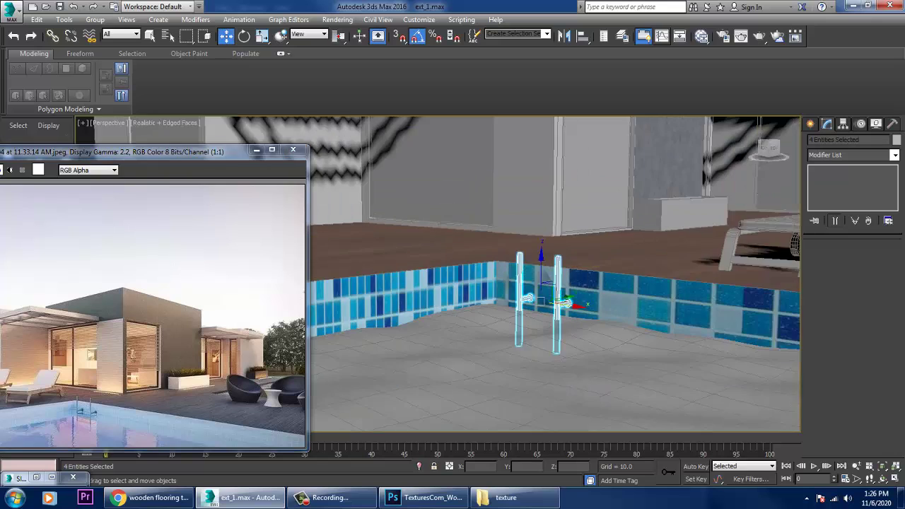
pyautogui.moveTo(538, 288); pyautogui.dragTo(650, 289, button='middle')
pyautogui.scroll(-4, 555, 289)
pyautogui.moveTo(353, 304); pyautogui.dragTo(641, 300, button='middle')
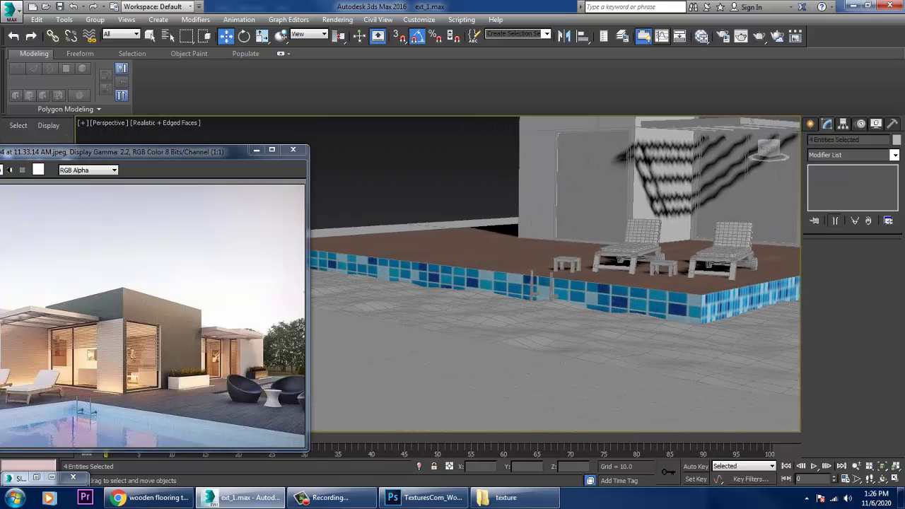
pyautogui.scroll(5, 541, 306)
pyautogui.click(557, 282)
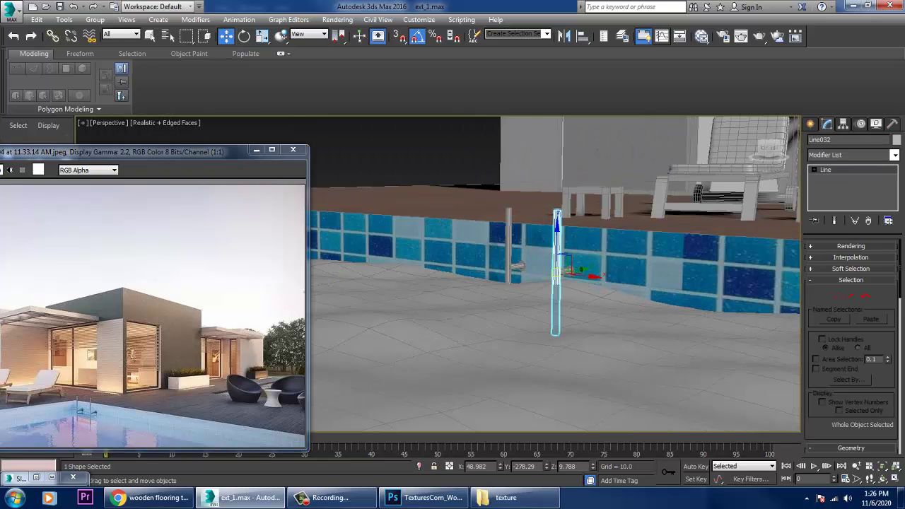
pyautogui.keyDown('ctrl'); pyautogui.click(509, 266); pyautogui.keyUp('ctrl')
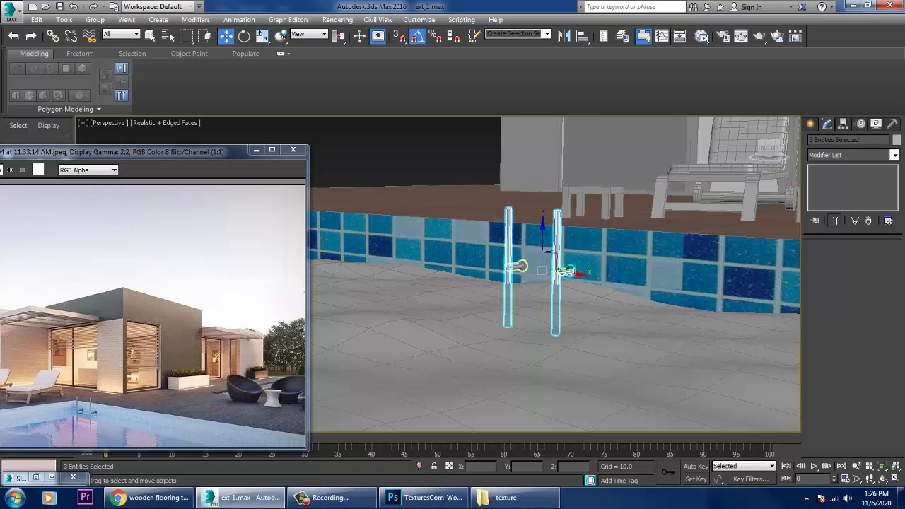
pyautogui.keyDown('ctrl'); pyautogui.click(521, 266); pyautogui.keyUp('ctrl')
pyautogui.scroll(-6, 522, 266)
pyautogui.keyDown('alt'); pyautogui.moveTo(522, 266); pyautogui.dragTo(442, 268, button='middle'); pyautogui.keyUp('alt')
pyautogui.press('m')
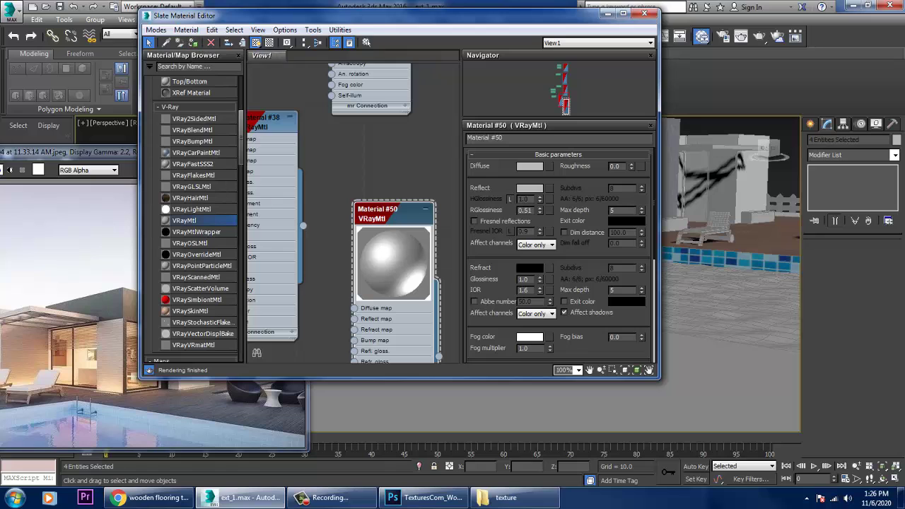
pyautogui.click(608, 13)
# Deselect the pool rails and minimise the reference image to examine the textured house, terrace and pool.
pyautogui.scroll(-5, 616, 274)
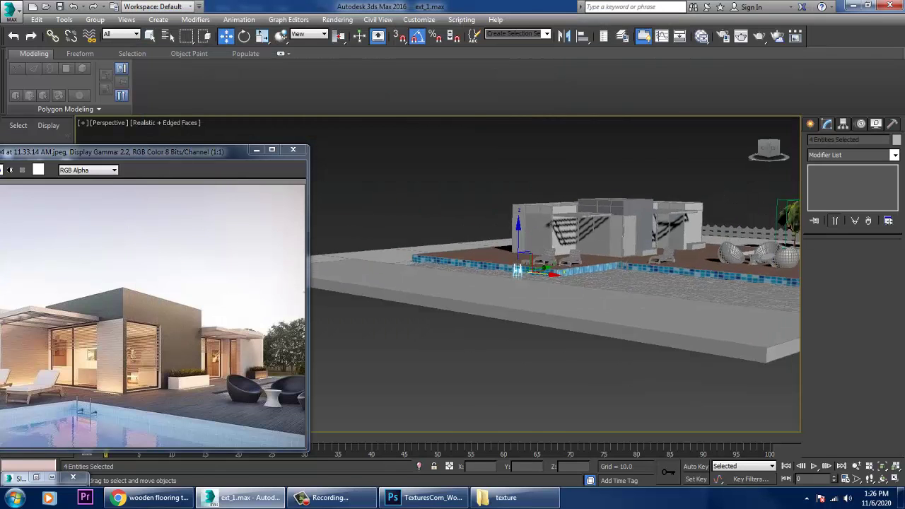
pyautogui.keyDown('alt'); pyautogui.moveTo(615, 275); pyautogui.dragTo(651, 297, button='middle'); pyautogui.keyUp('alt')
pyautogui.click(594, 191)
pyautogui.scroll(5, 503, 281)
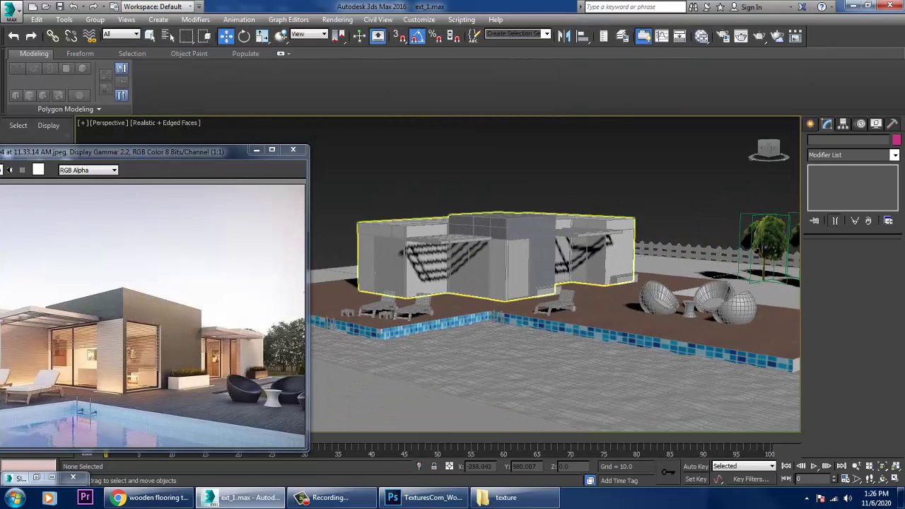
pyautogui.moveTo(502, 281); pyautogui.dragTo(511, 278, button='middle')
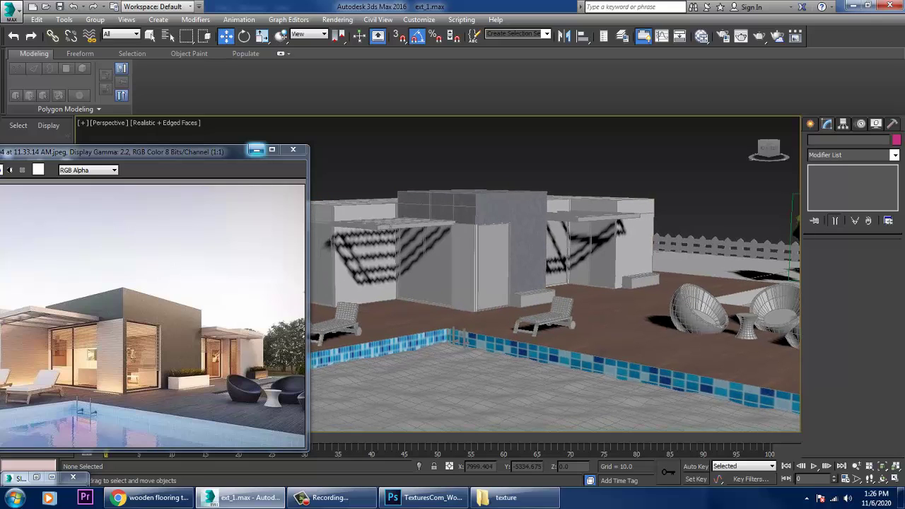
pyautogui.click(257, 150)
pyautogui.moveTo(432, 309); pyautogui.dragTo(341, 292, button='middle')
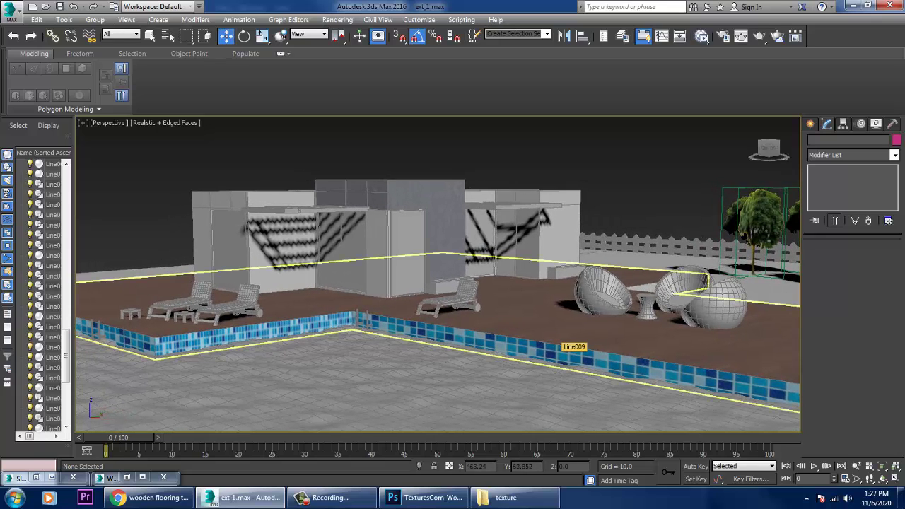